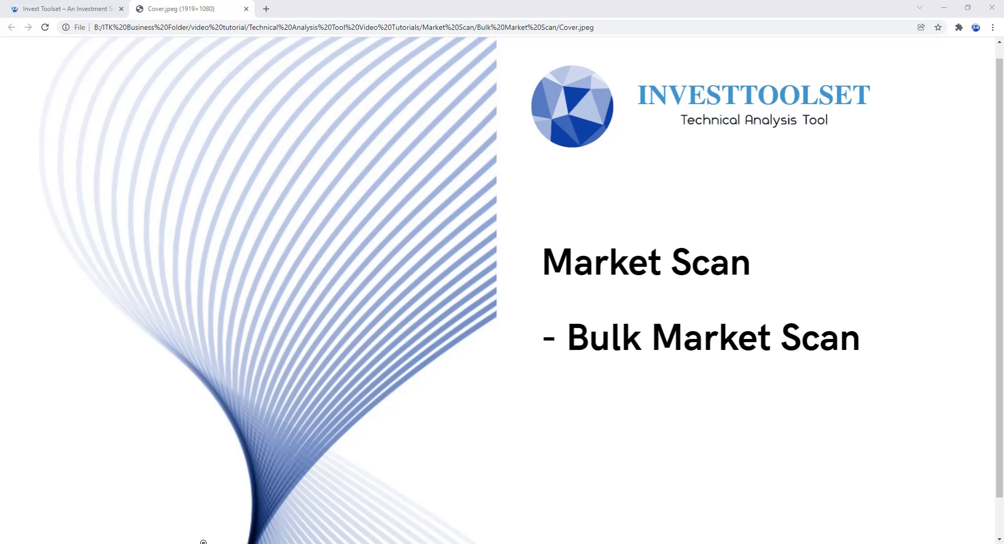
Step: Switch to Technical Analysis Tool and review the market scans and the filter selected for BULK MARKET SCAN DEMO #1
mouse_move(473, 541)
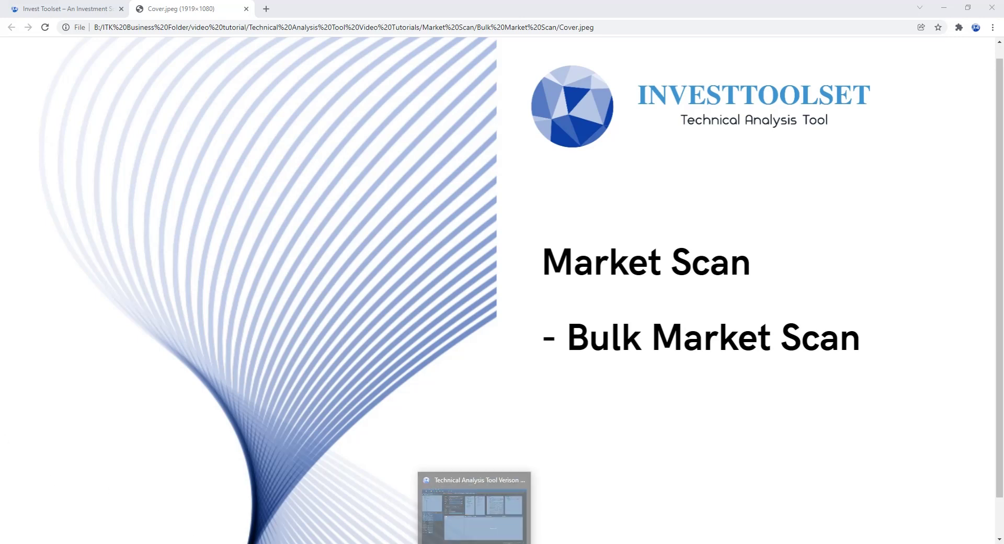
click(473, 502)
click(359, 429)
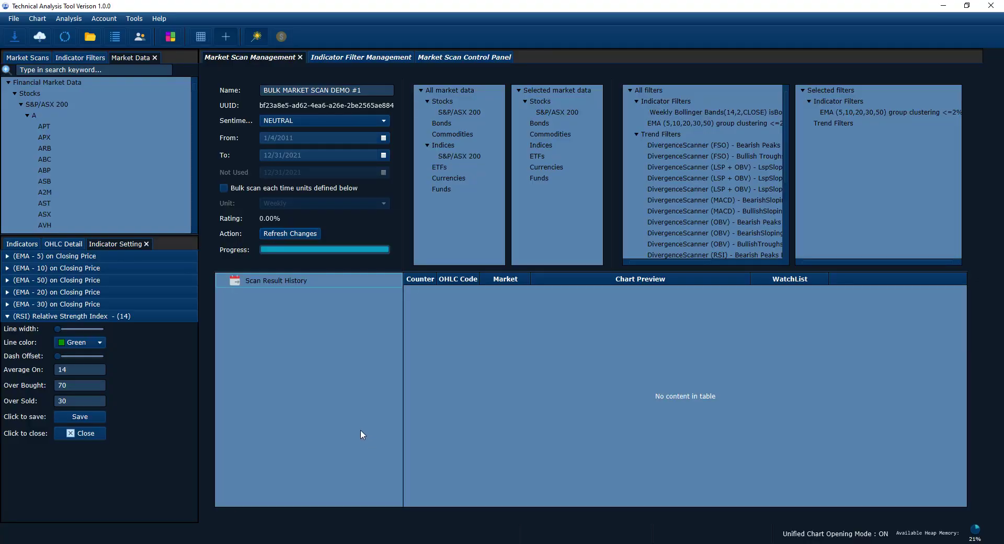
click(38, 59)
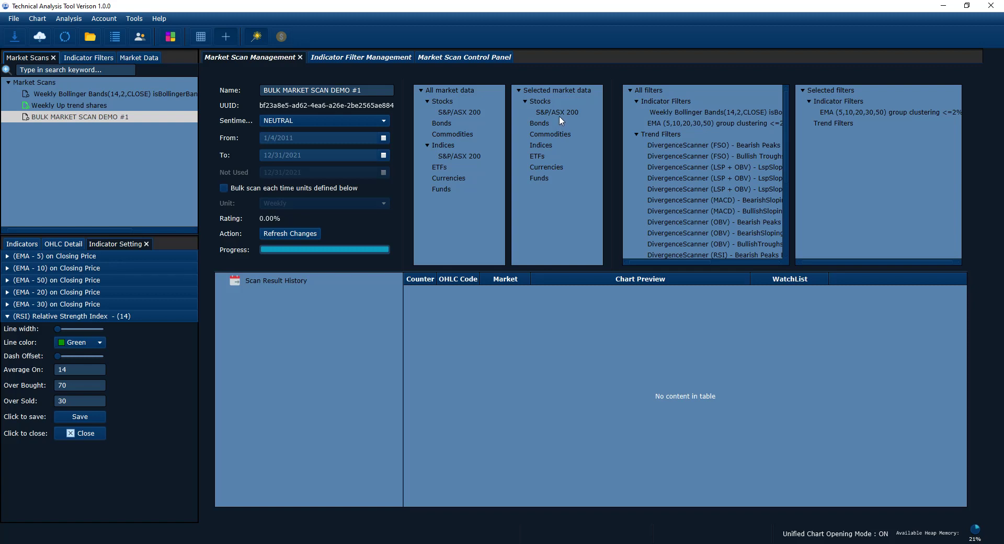
click(805, 113)
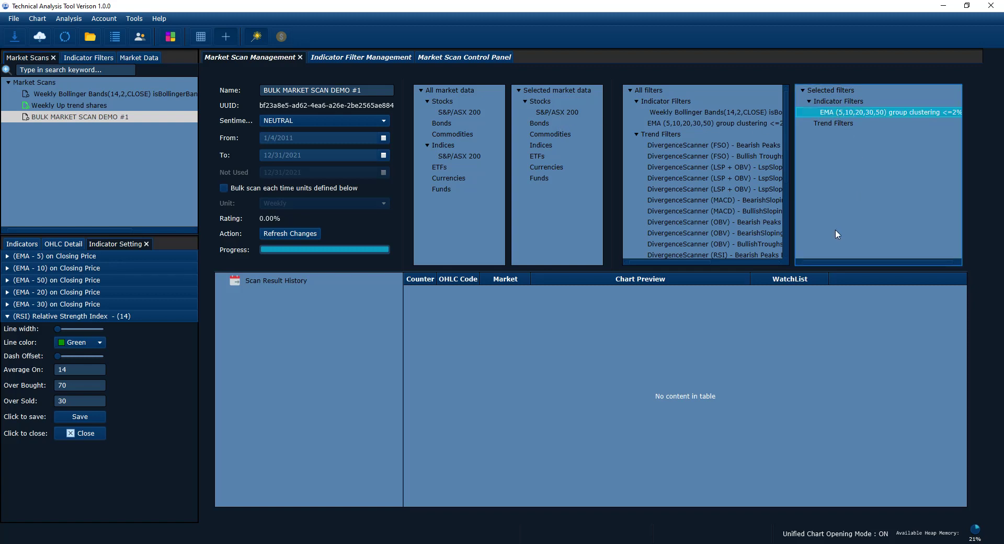
drag(808, 261, 811, 262)
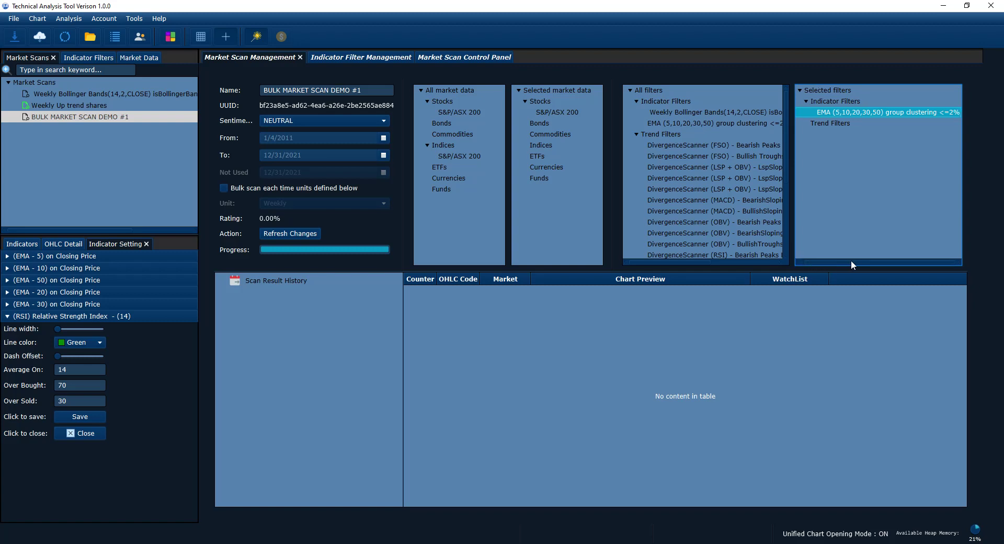
drag(870, 261, 828, 262)
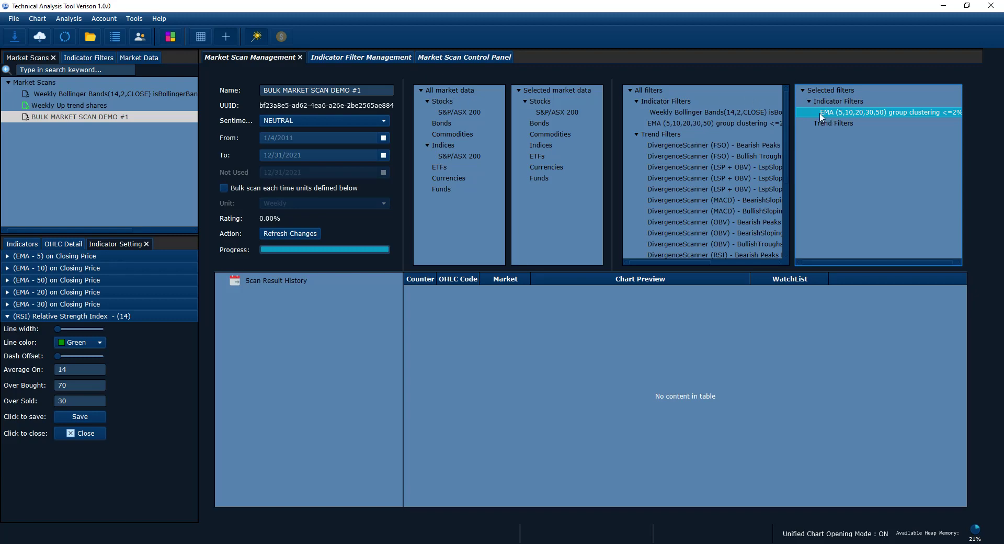
Step: Open the EMA (5,10,20,30,50) group clustering indicator filter and examine the settings of its weekly EMA conditions
click(361, 59)
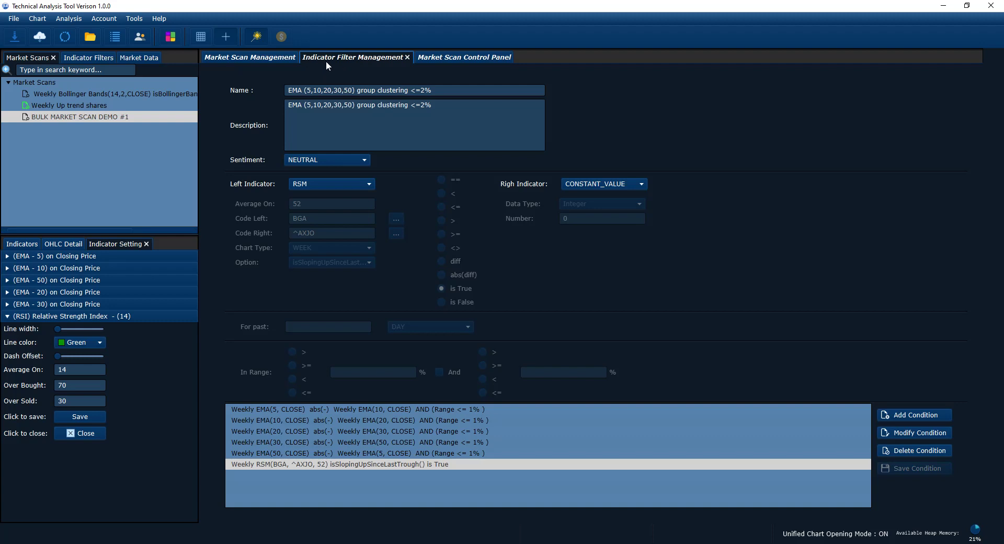
click(84, 58)
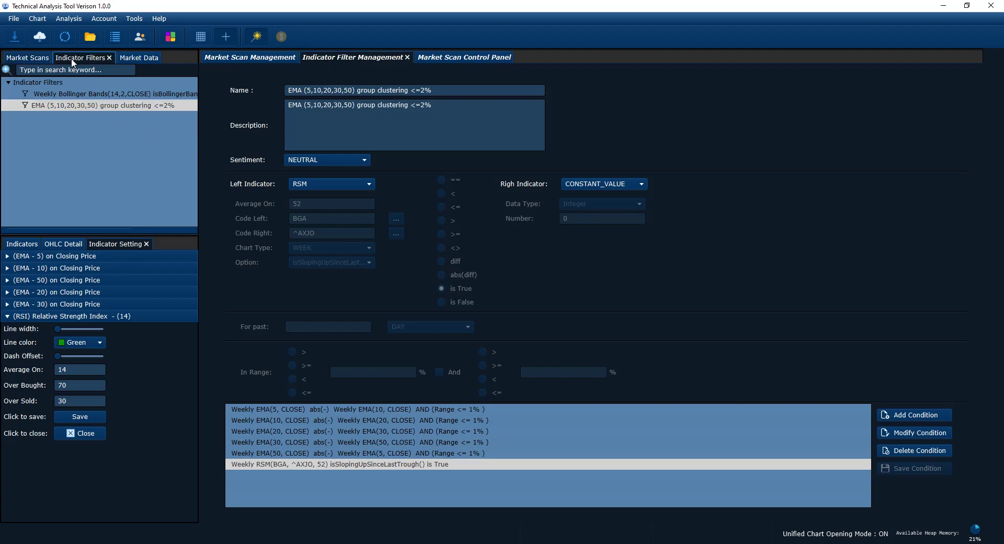
click(67, 106)
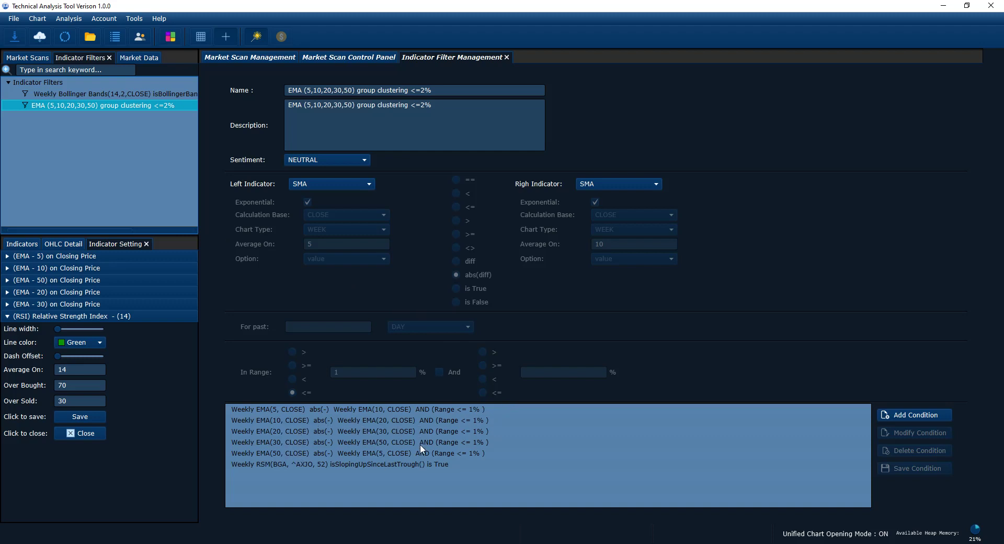
click(341, 409)
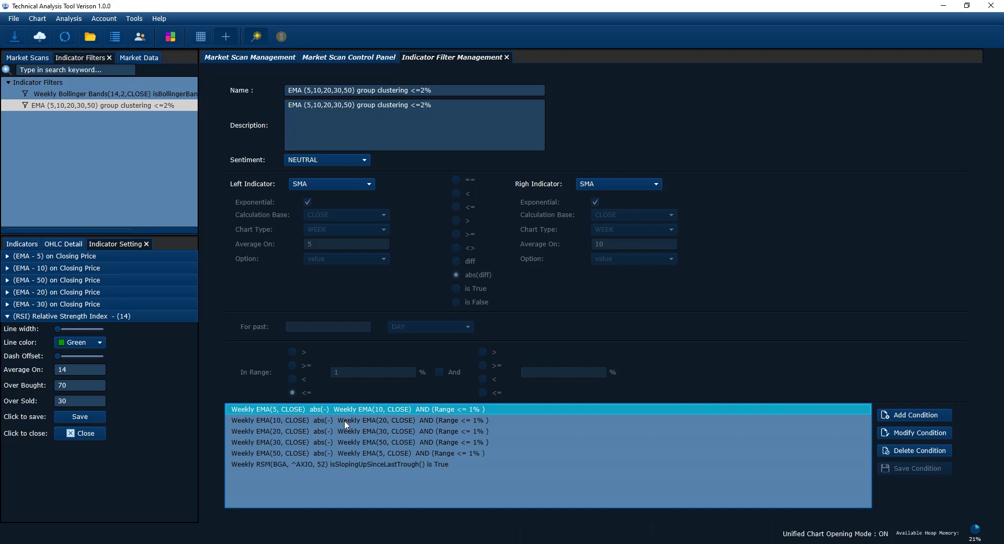
click(348, 421)
click(348, 431)
click(352, 443)
click(351, 452)
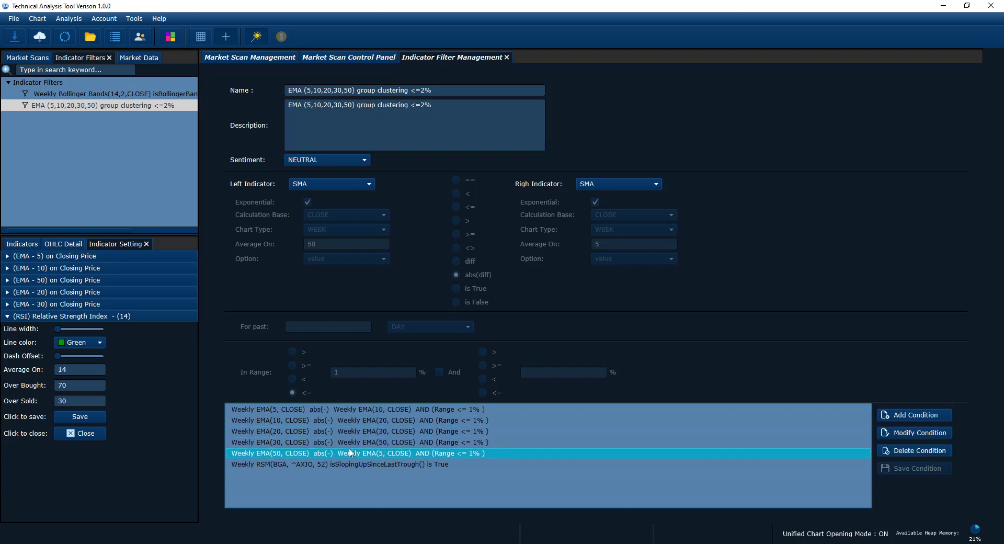
click(365, 411)
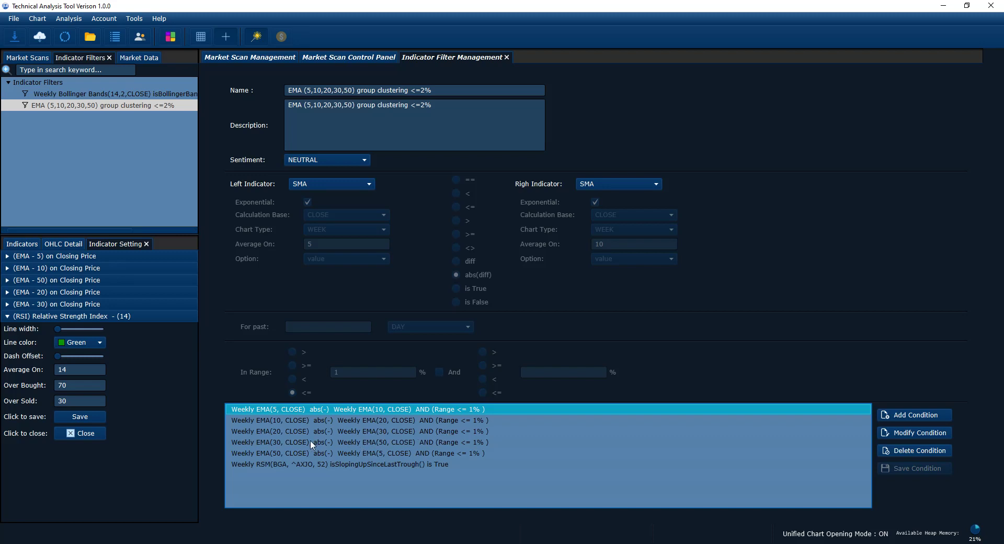
click(285, 451)
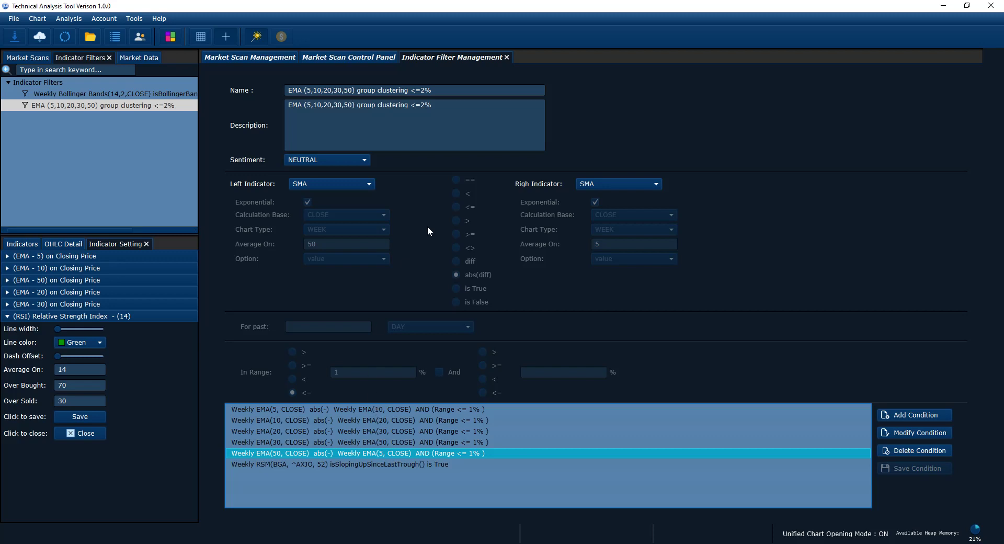
click(363, 409)
click(365, 433)
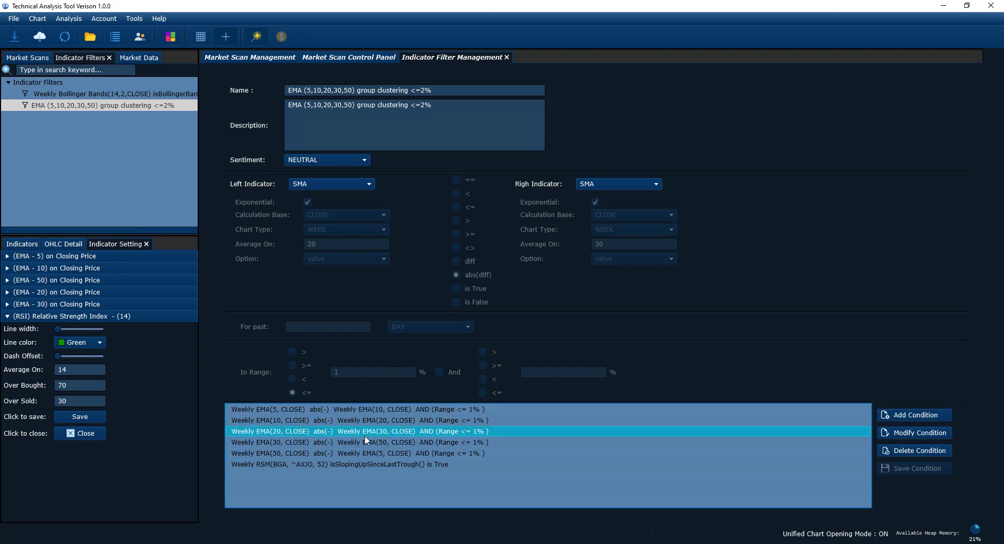
click(364, 444)
click(364, 453)
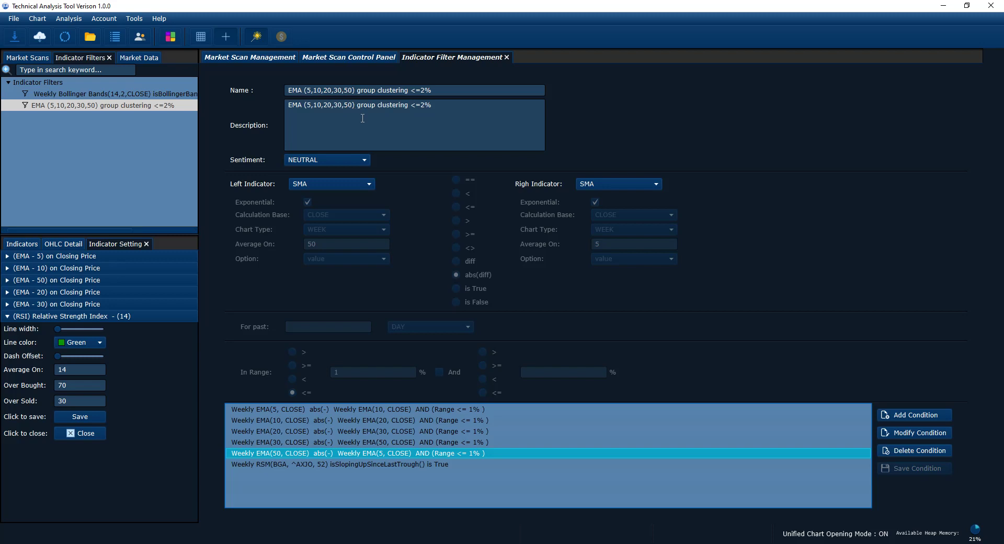
Step: Change the filter's name and description to "EMA (5,10,20,30,50) group clustering <=1%"
click(422, 90)
text(1)
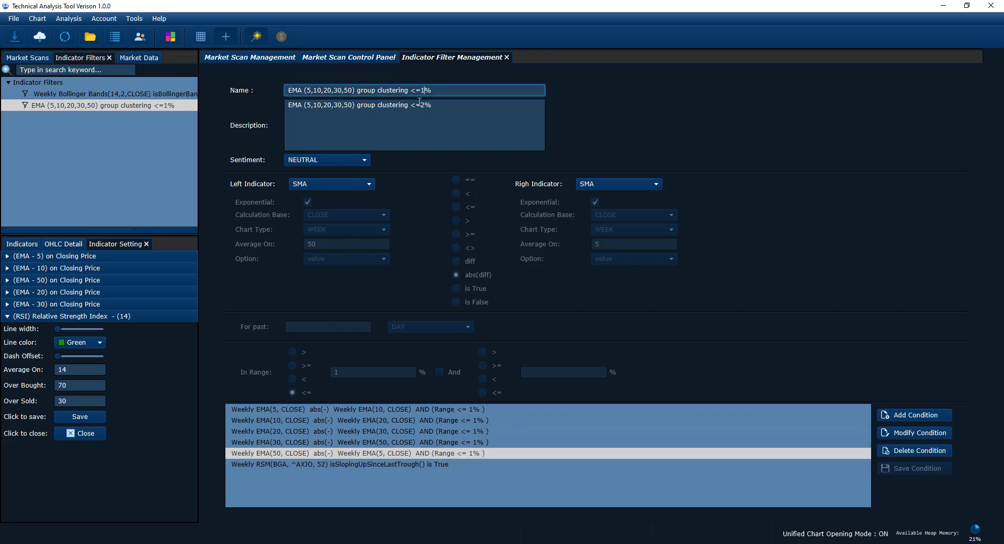
double_click(422, 104)
text(1)
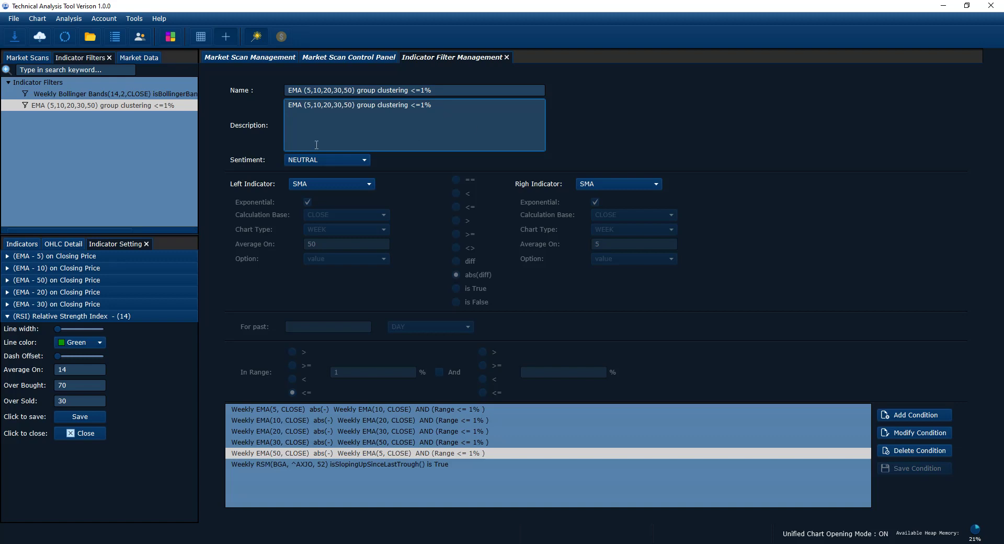
click(155, 161)
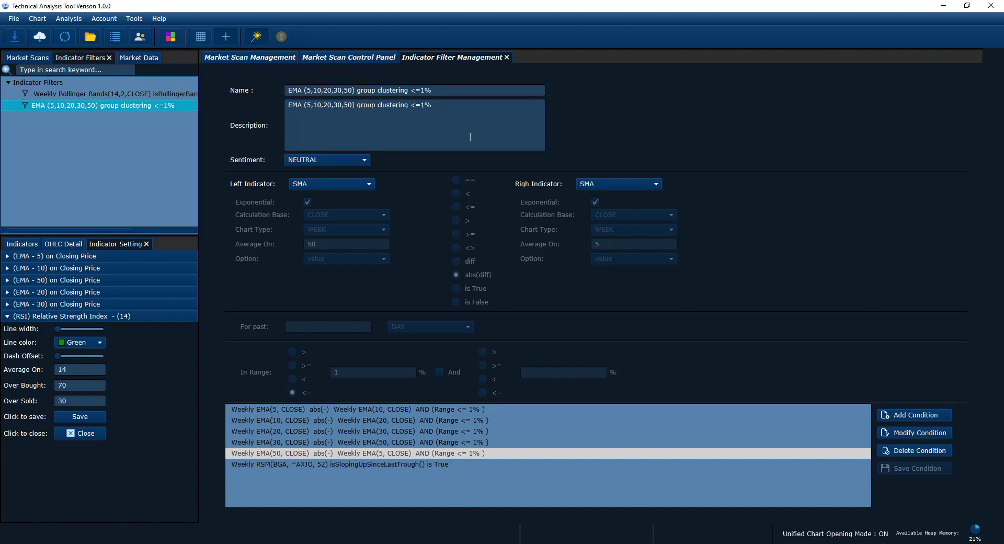
Step: Open the weekly RSM(BGA, ^AXJO, 52) condition for modification and review its available Option values
click(487, 408)
drag(481, 419, 473, 456)
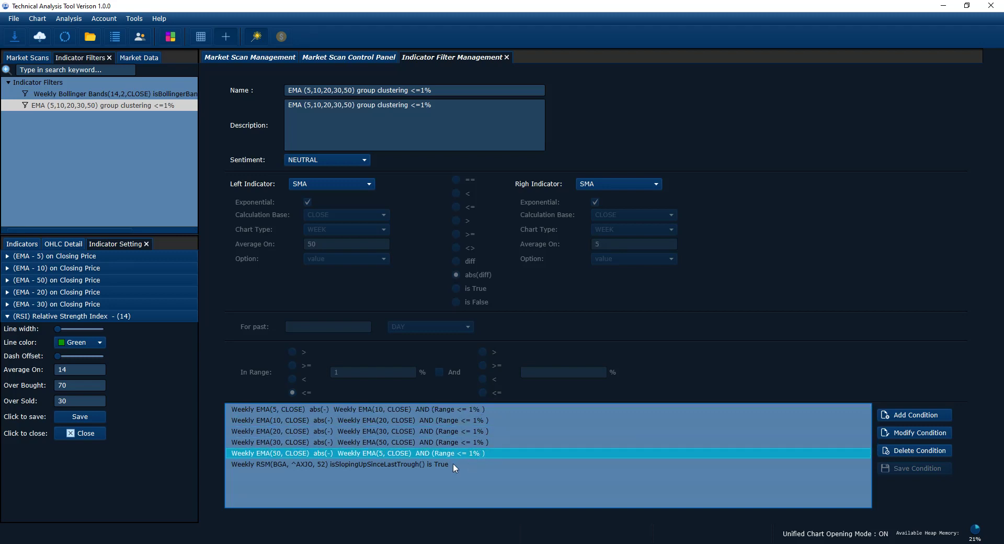
click(453, 463)
click(924, 433)
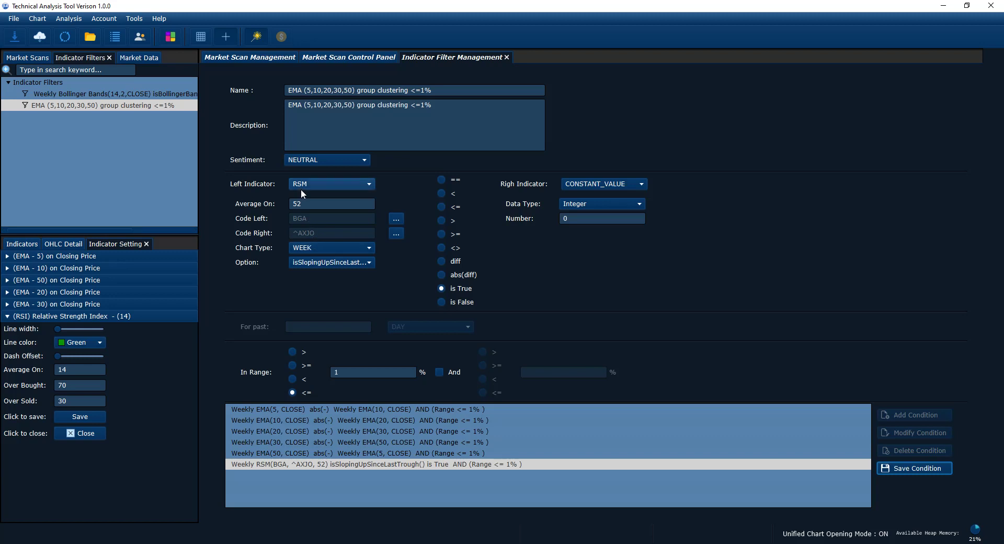
click(330, 262)
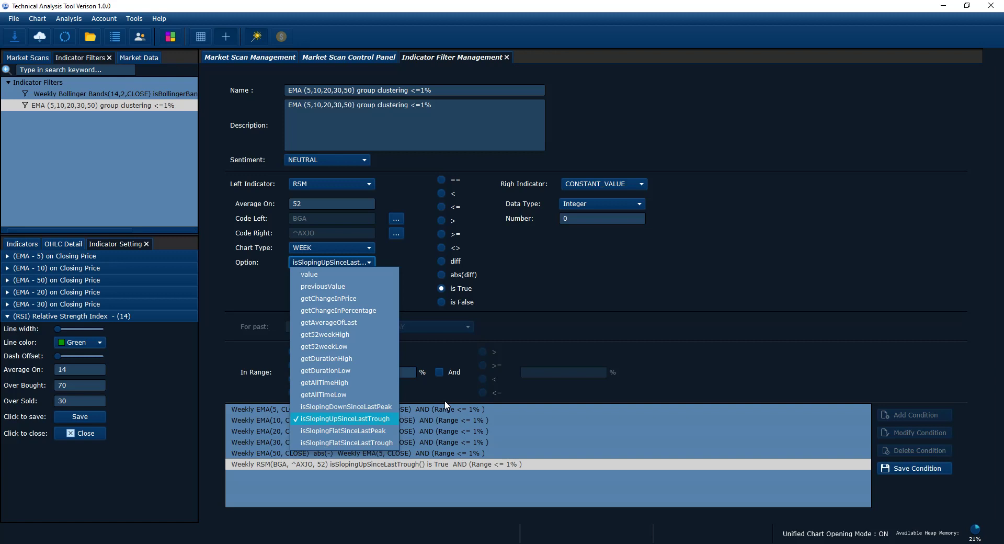
click(493, 404)
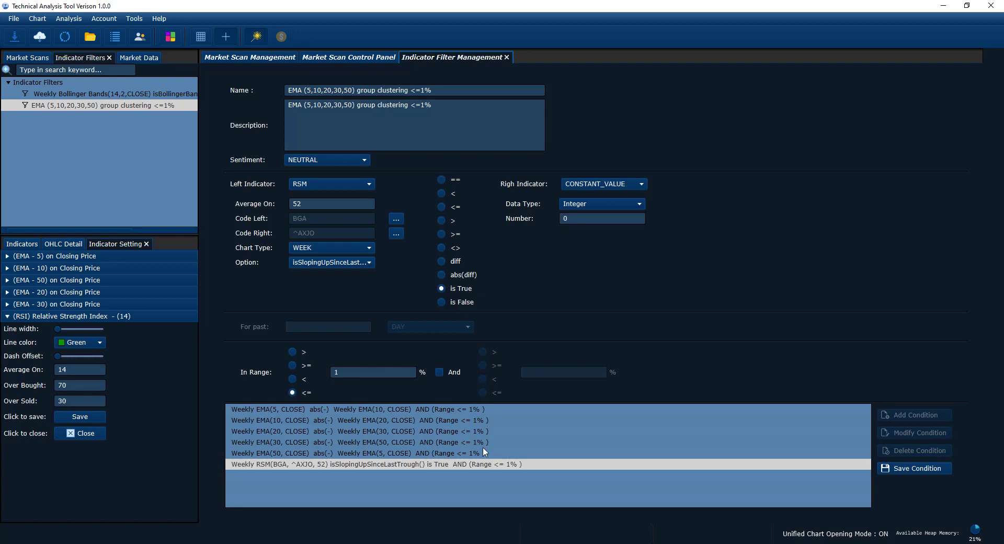
Step: Check the date in the system calendar and refresh the changes in BULK MARKET SCAN DEMO #1
click(255, 58)
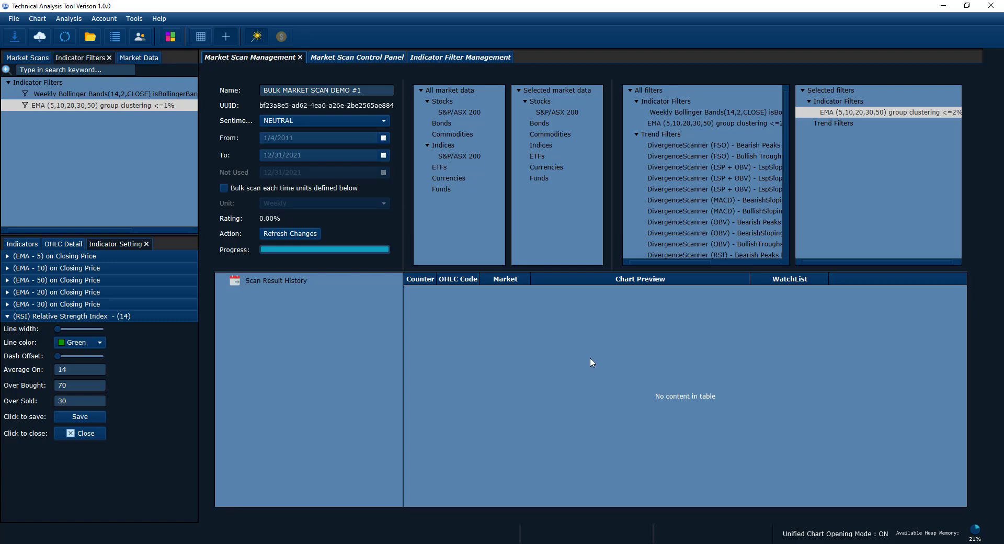
key(super+alt+d)
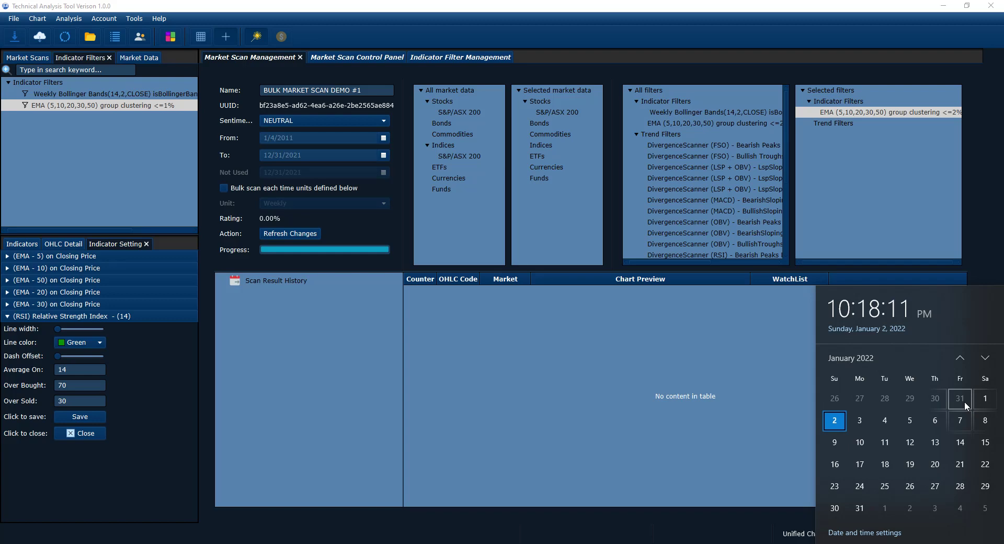
click(574, 393)
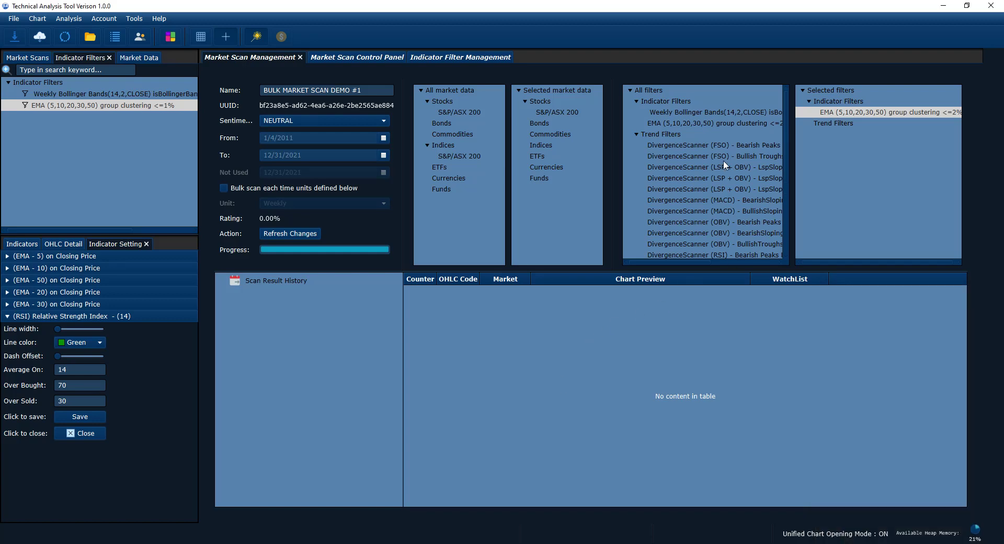
click(291, 233)
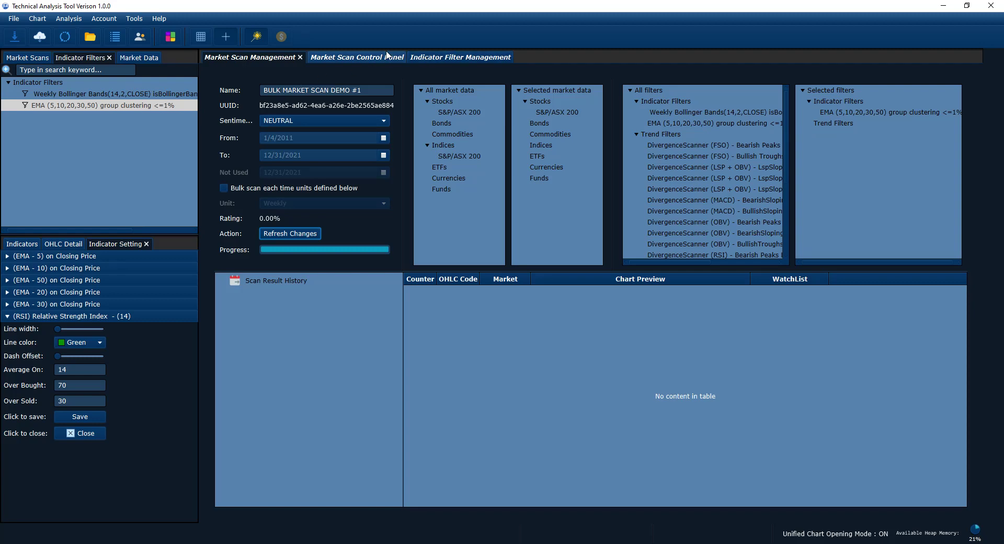
Step: Start BULK MARKET SCAN DEMO #1 from the scan control list, reviewing and accepting its scan settings
click(356, 58)
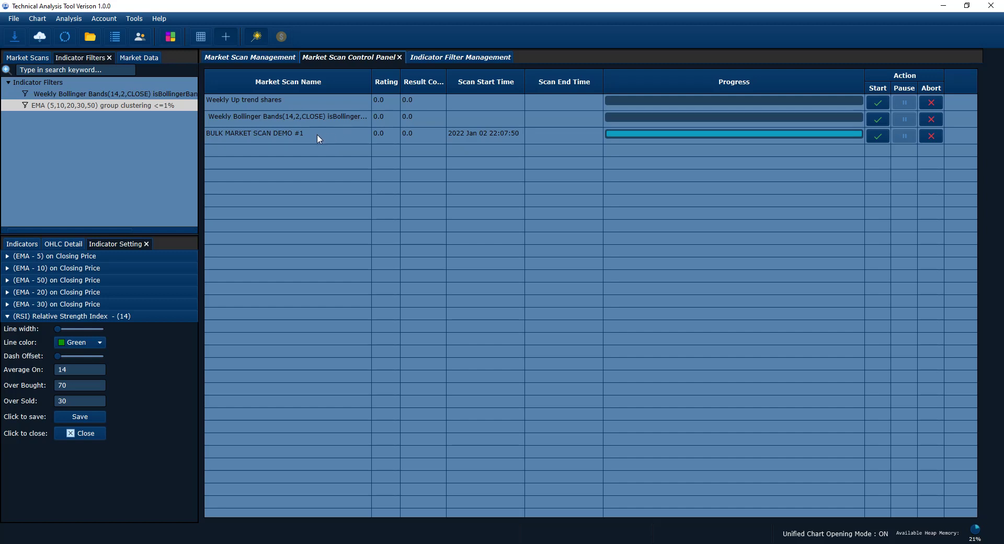
click(876, 136)
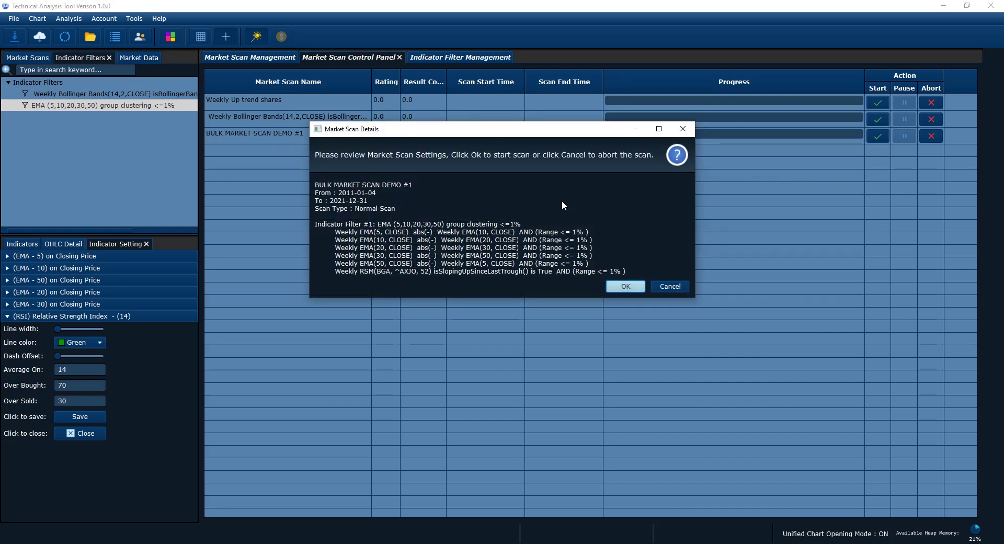
drag(482, 140, 487, 172)
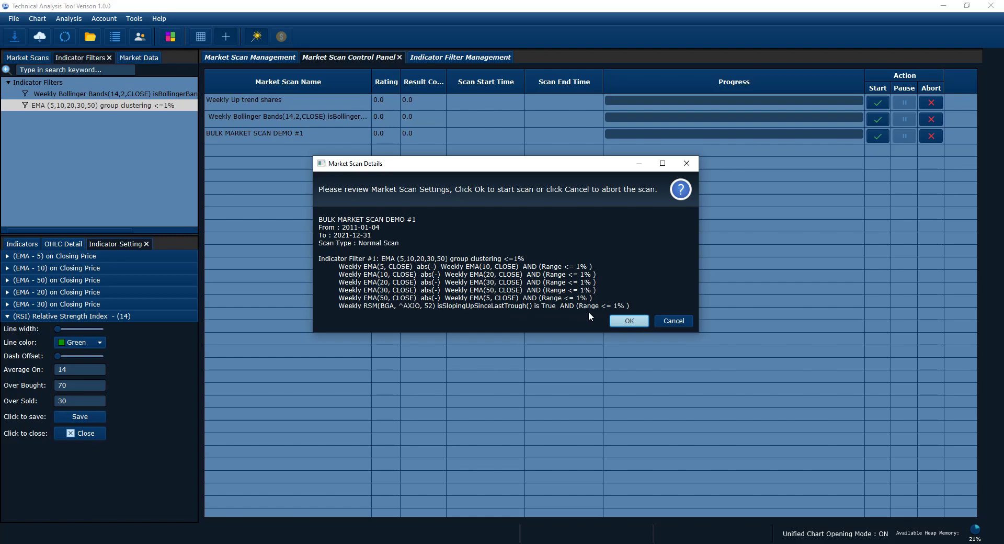
click(640, 321)
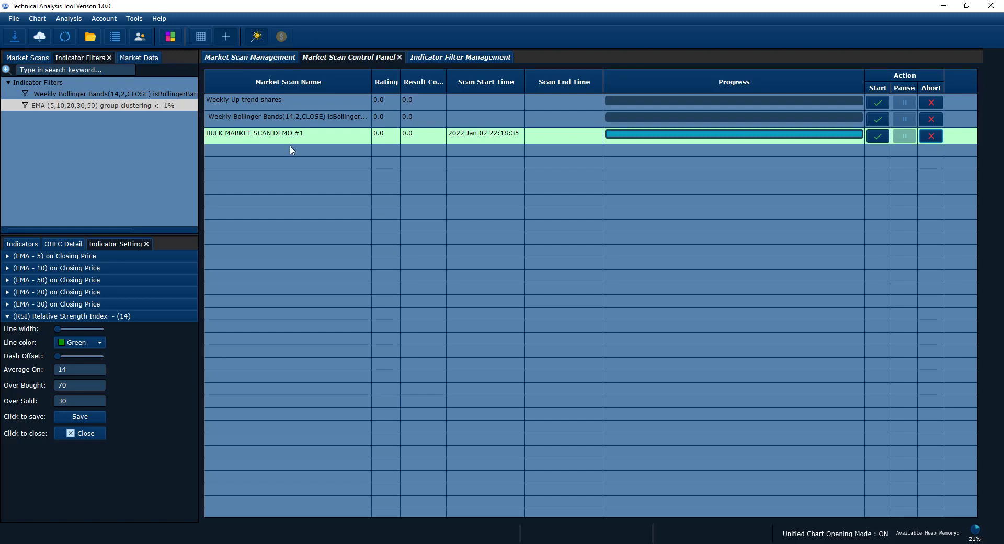
Step: Check the scan result history of BULK MARKET SCAN DEMO #1
click(266, 60)
right_click(301, 278)
click(313, 287)
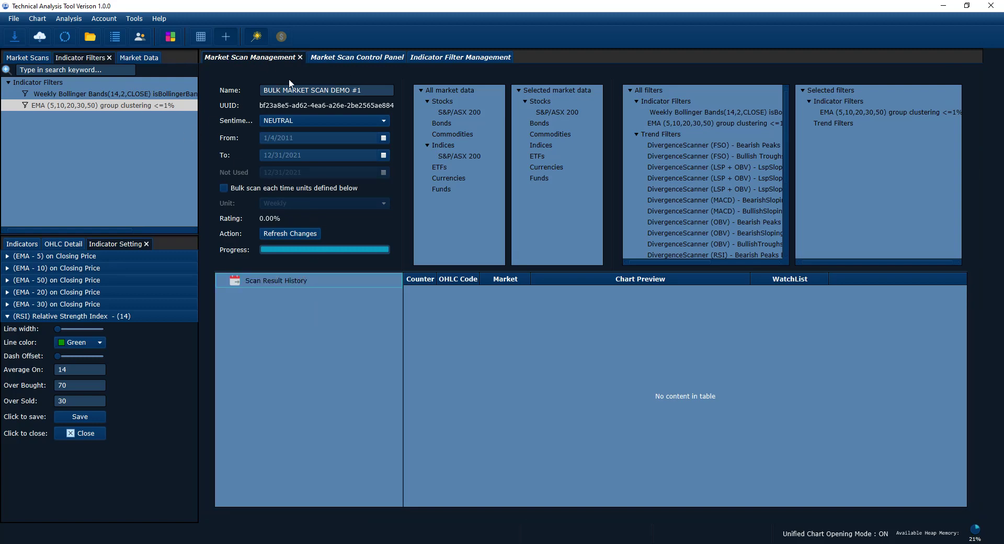
Step: Remove the in-range limit from the weekly RSM condition, save the condition, and return to market scan management
click(444, 59)
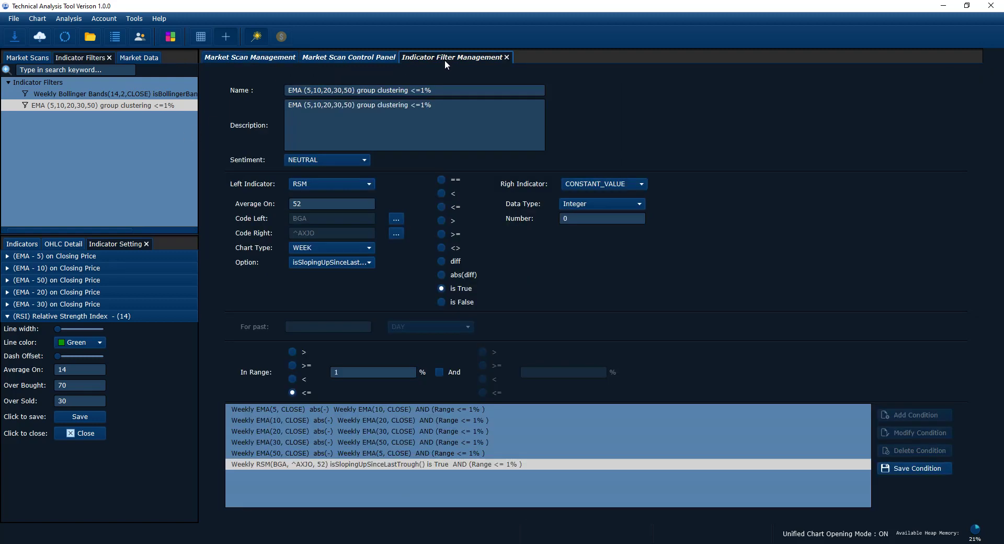
click(447, 467)
click(889, 432)
double_click(333, 374)
key(BackSpace)
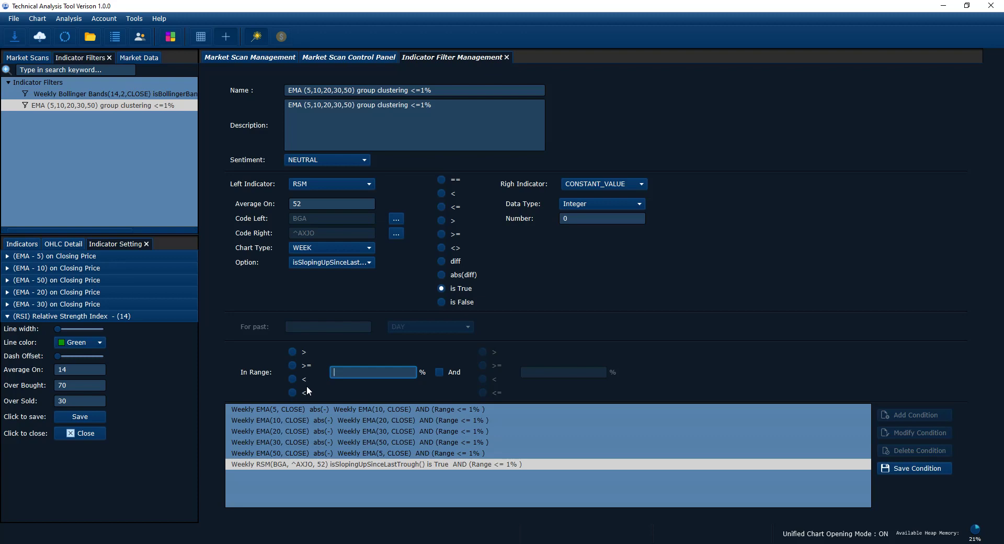
click(914, 469)
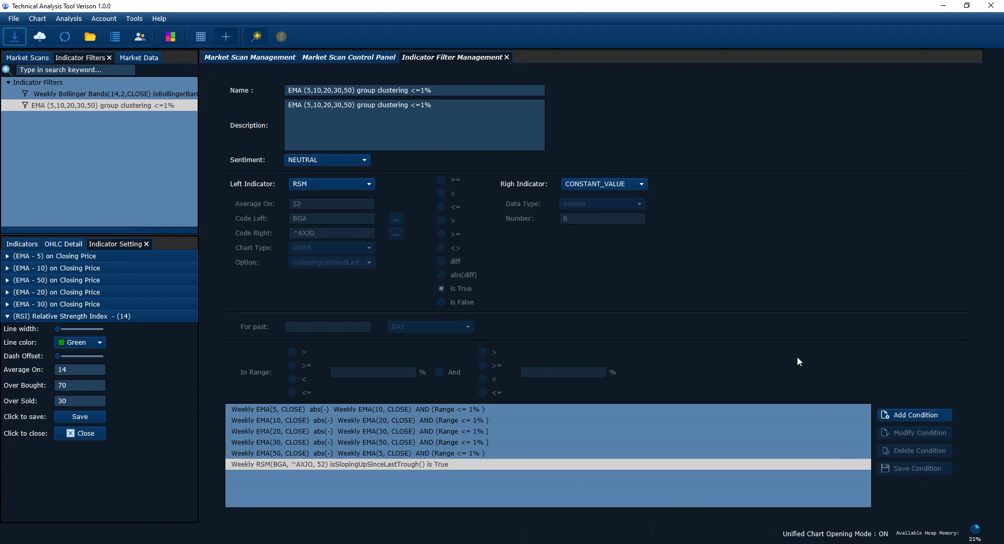
click(276, 59)
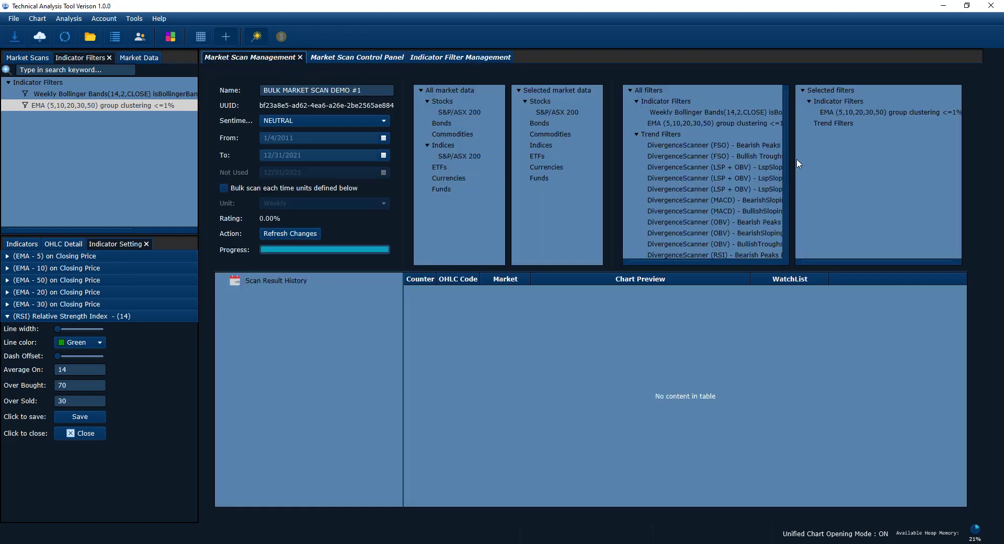
Step: Start BULK MARKET SCAN DEMO #1 with the corrected weekly RSM condition, accepting its scan settings
click(349, 57)
click(872, 137)
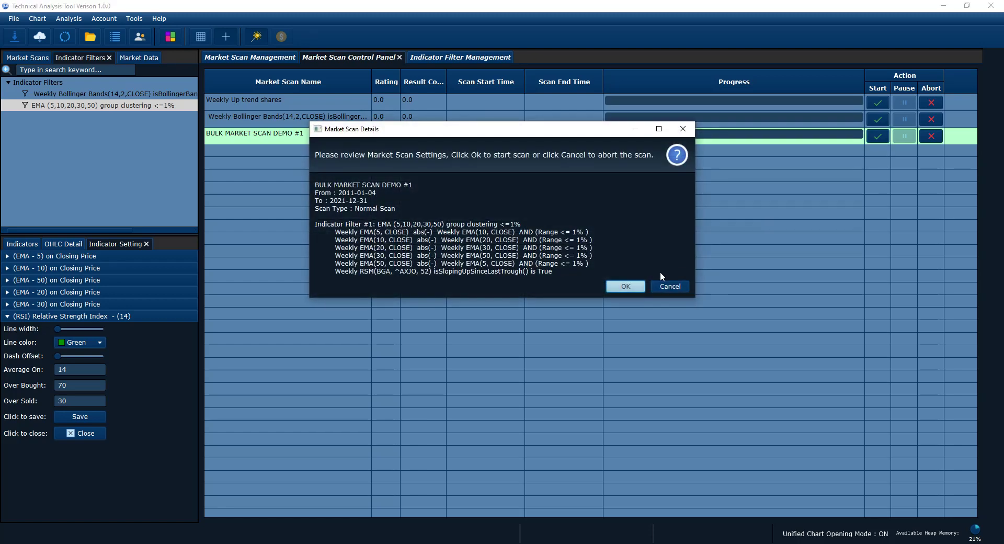
click(630, 286)
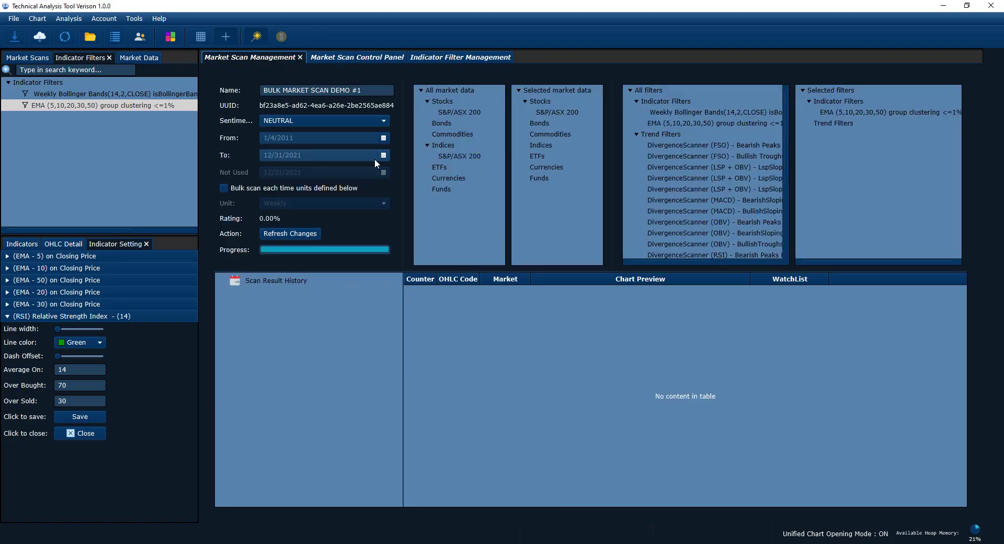
Step: Set the end date of BULK MARKET SCAN DEMO #1 to 12/24/2021 and select its scan result history
click(383, 156)
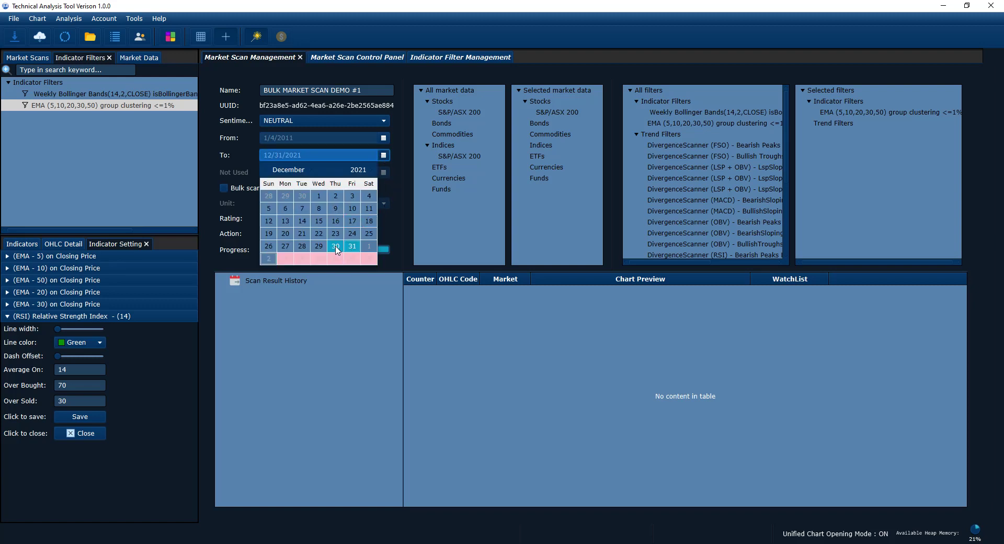
click(352, 233)
click(383, 156)
click(354, 231)
click(292, 284)
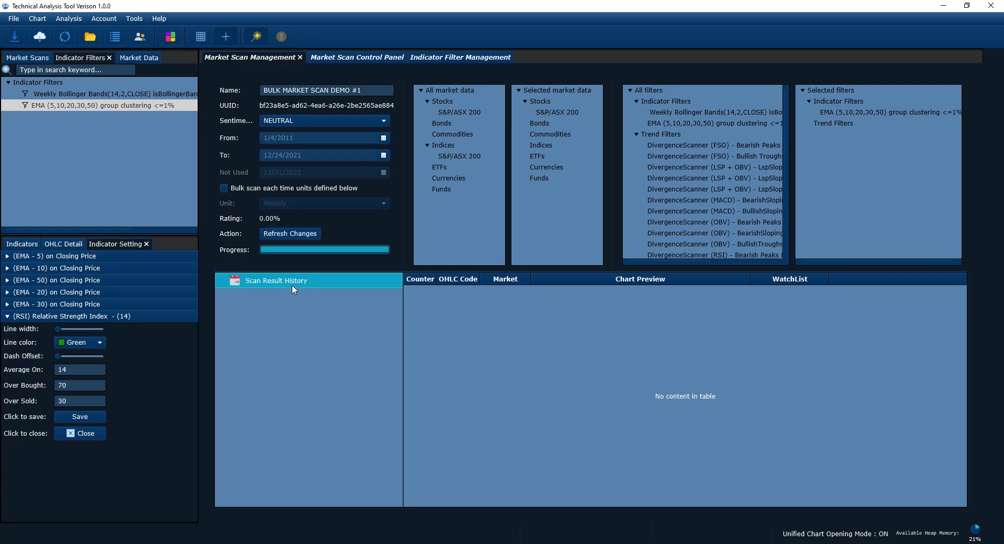
Step: Check the EMA group clustering filter's conditions and run BULK MARKET SCAN DEMO #1 for the period ending 2021-12-24
click(444, 57)
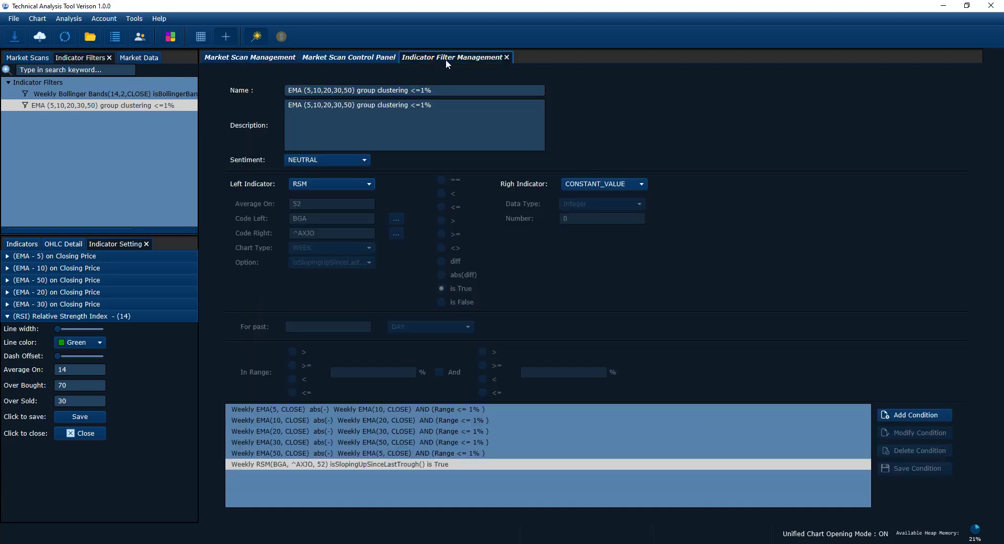
click(388, 60)
click(877, 136)
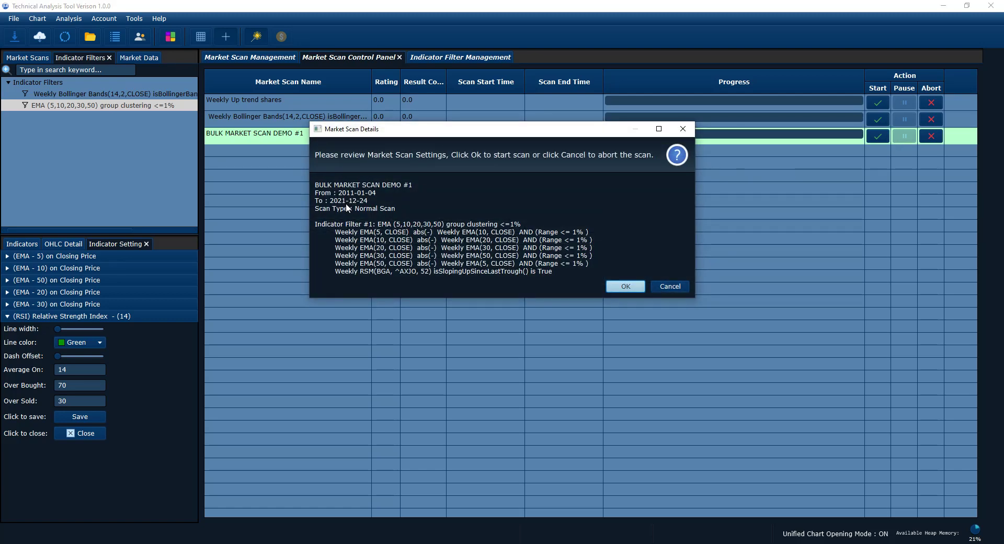
click(614, 287)
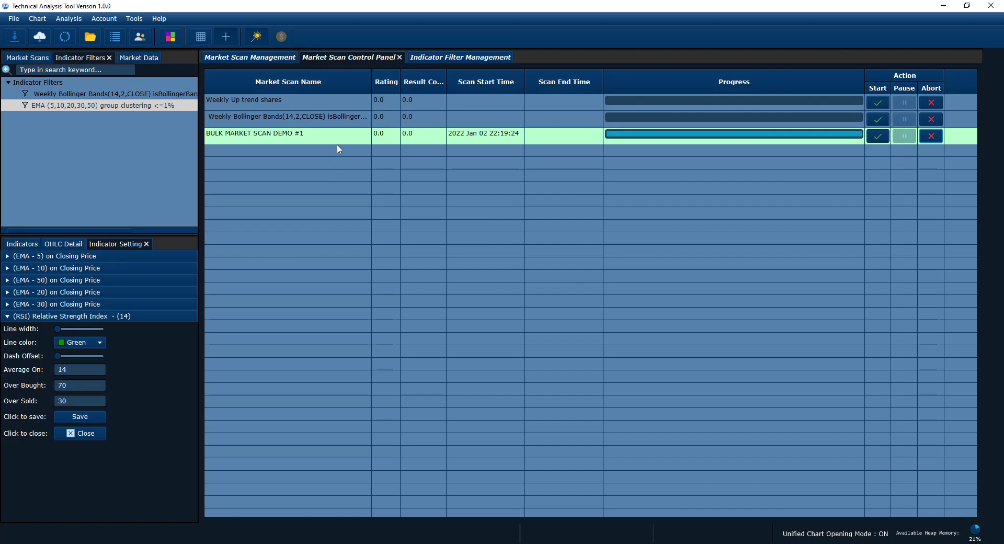
Step: Return to market scan management and set the scan's end date to 12/17/2021
click(246, 58)
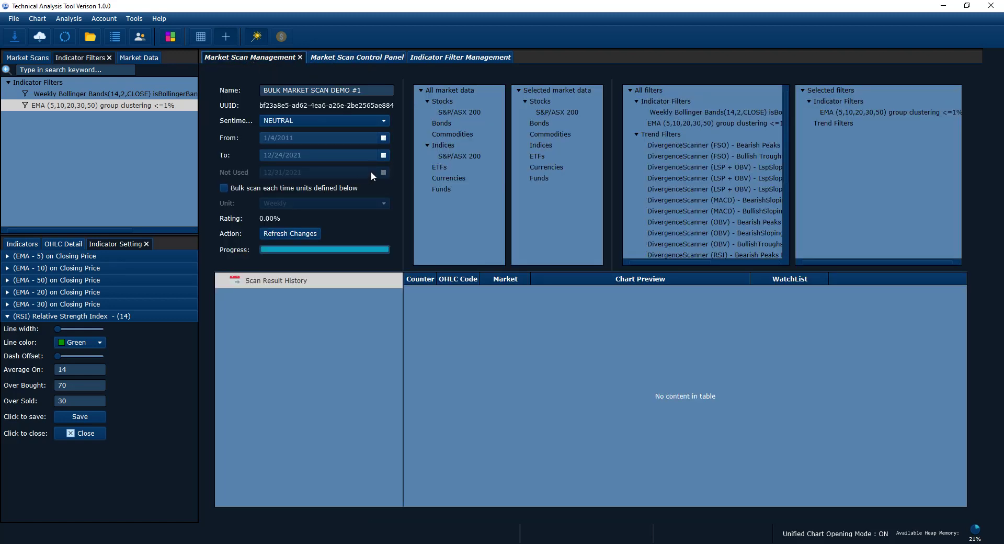
click(383, 156)
click(354, 224)
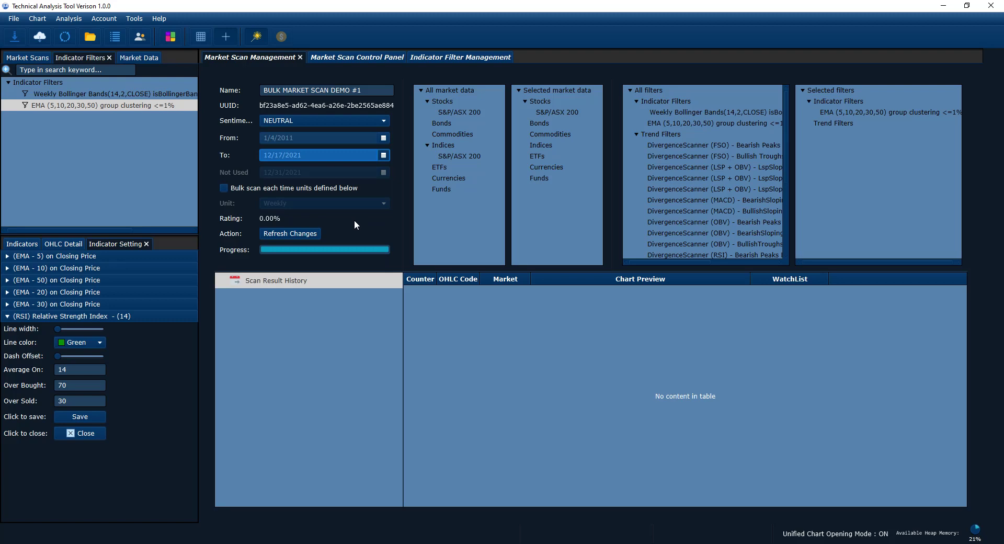
Step: Run BULK MARKET SCAN DEMO #1 with its 2021-12-17 end date, accept the settings, and return to market scan management
click(356, 57)
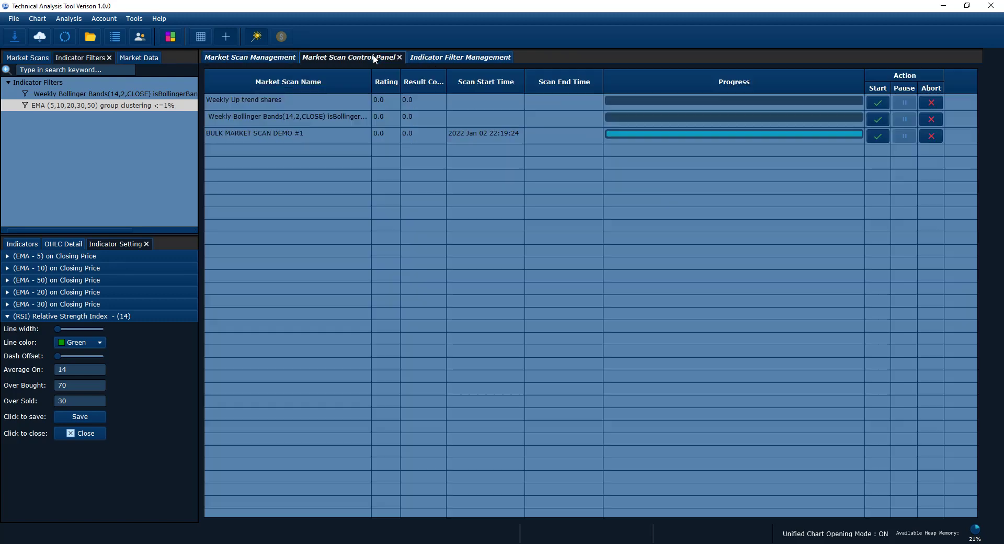
click(877, 135)
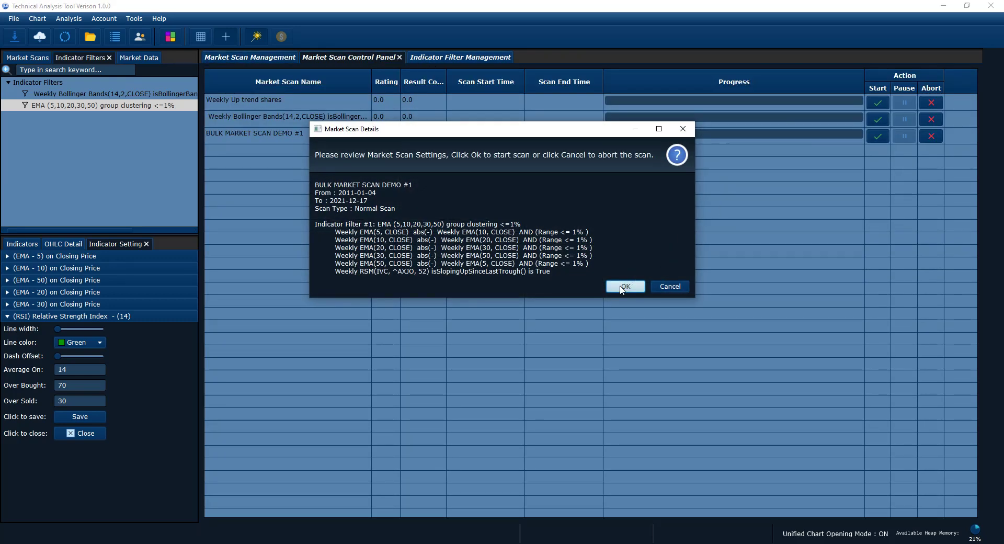
click(617, 287)
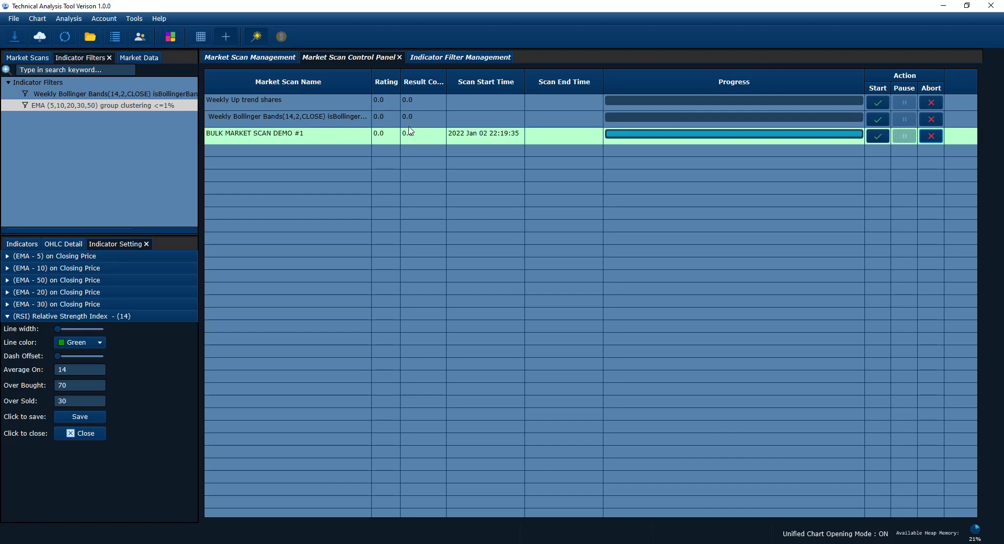
click(235, 58)
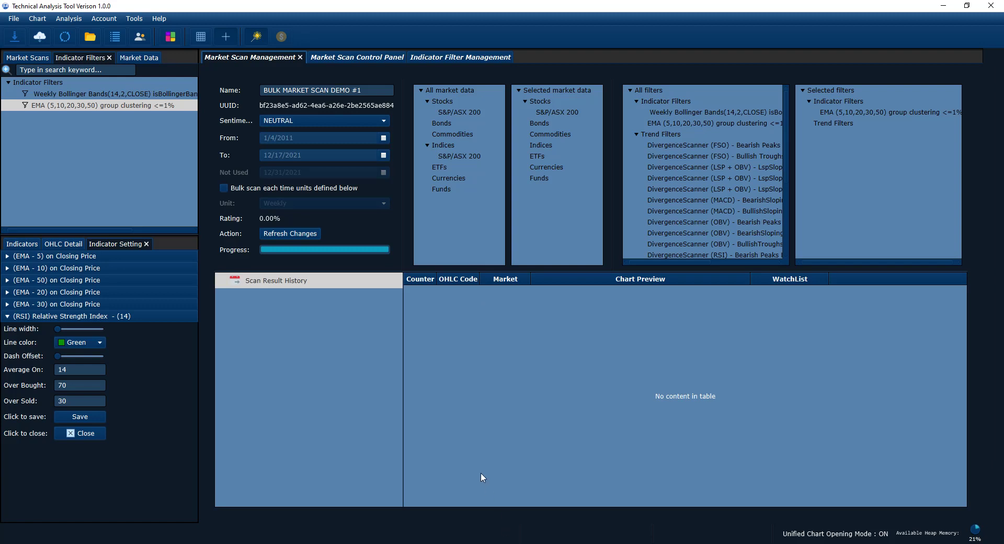
Step: Enable bulk scanning for each time unit in BULK MARKET SCAN DEMO #1, with Weekly as the unit
drag(408, 269, 408, 303)
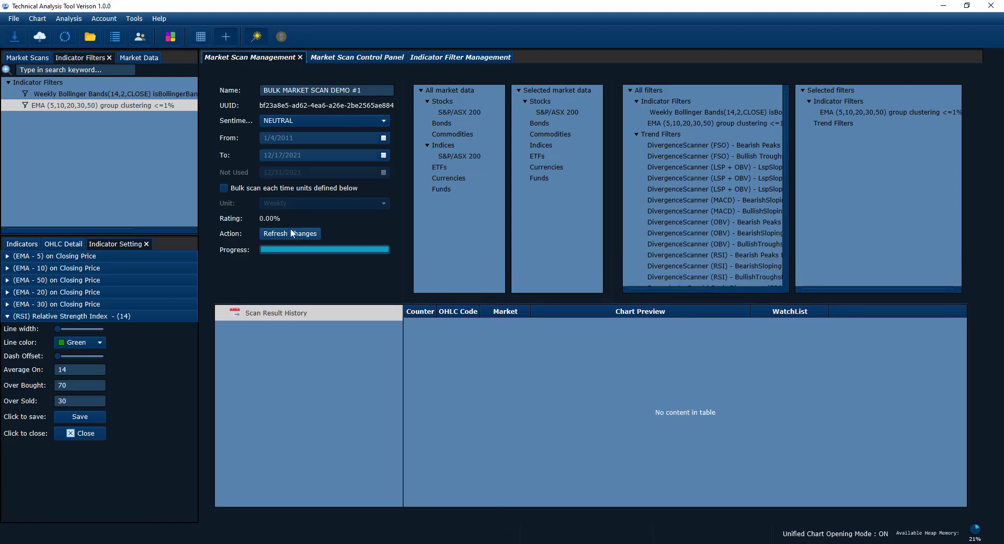
click(246, 189)
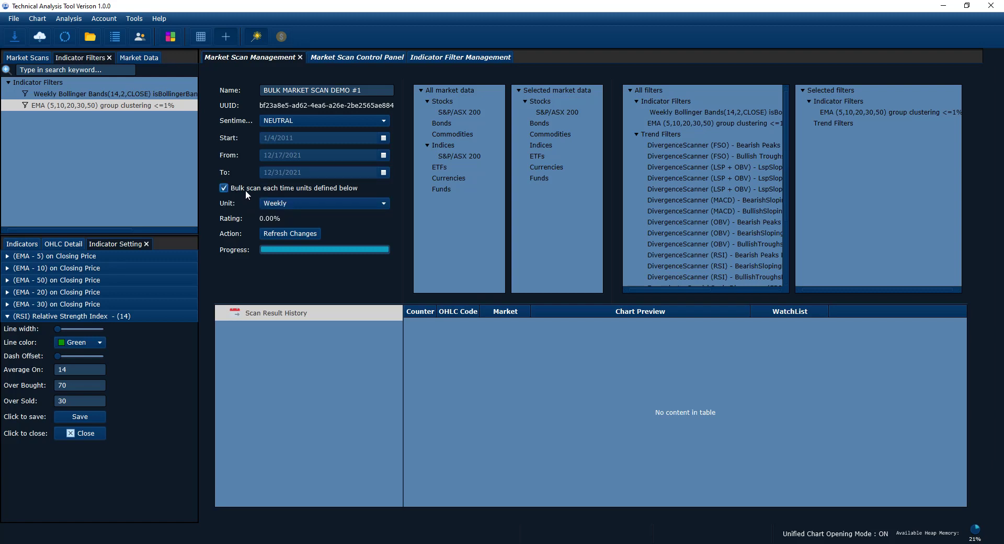
click(243, 187)
click(242, 187)
click(278, 204)
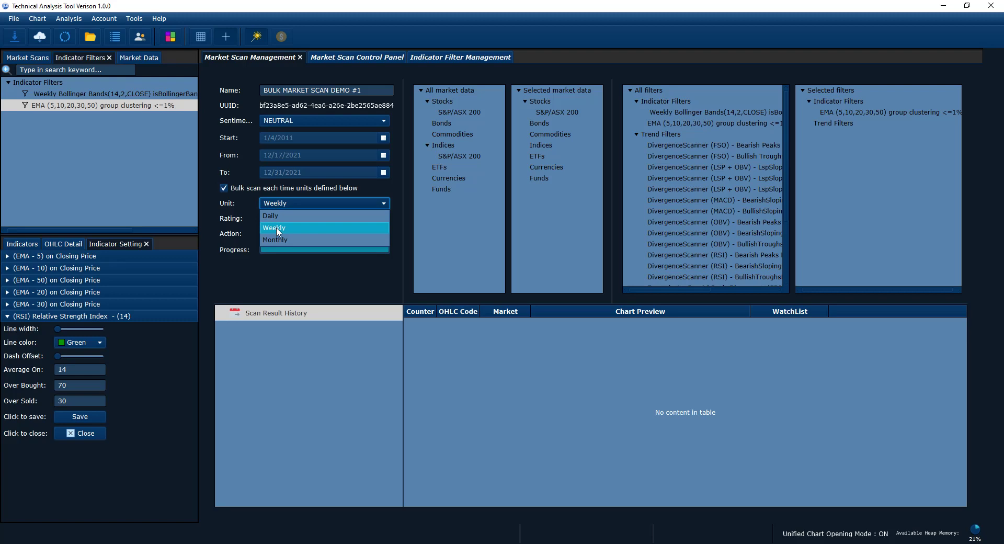
click(276, 228)
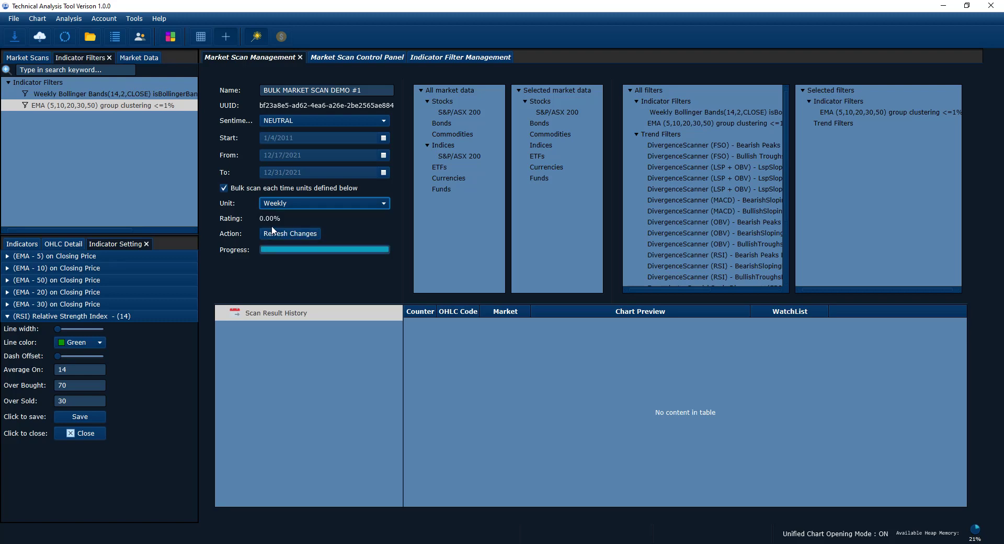
Step: Check the weekly conditions of the selected EMA group clustering filter against the Weekly unit of the bulk scan
click(890, 113)
click(428, 59)
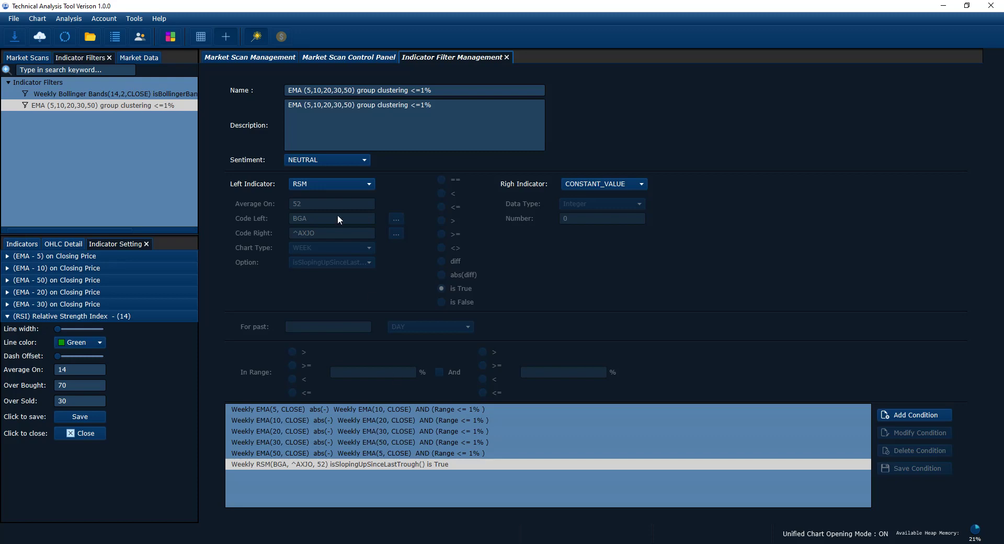
click(328, 58)
click(266, 58)
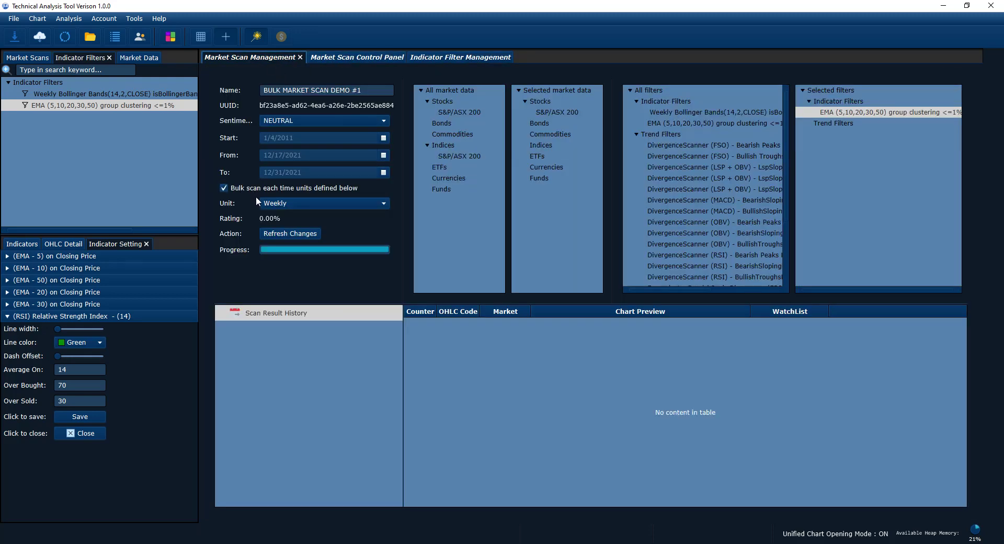
click(276, 205)
click(279, 230)
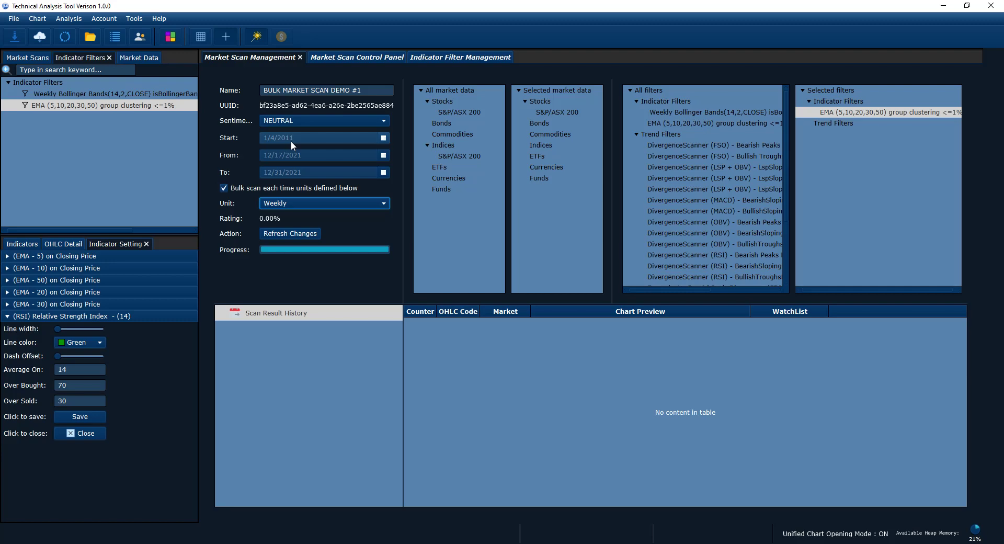
Step: Set the bulk scan period of BULK MARKET SCAN DEMO #1 from 3/19/2021 to 12/31/2021
click(383, 155)
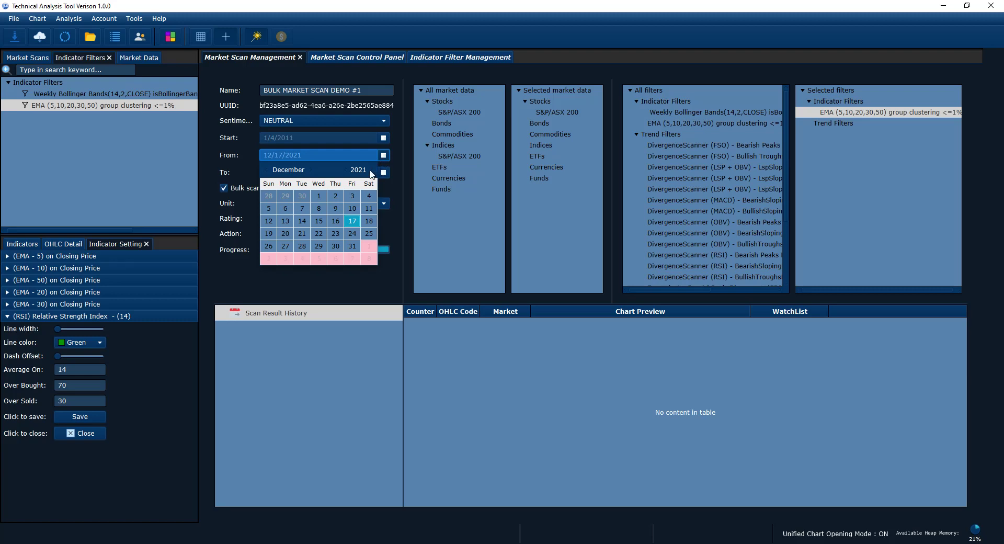
click(266, 170)
click(267, 169)
click(267, 170)
click(267, 170)
click(267, 170)
click(267, 170)
click(266, 170)
click(266, 170)
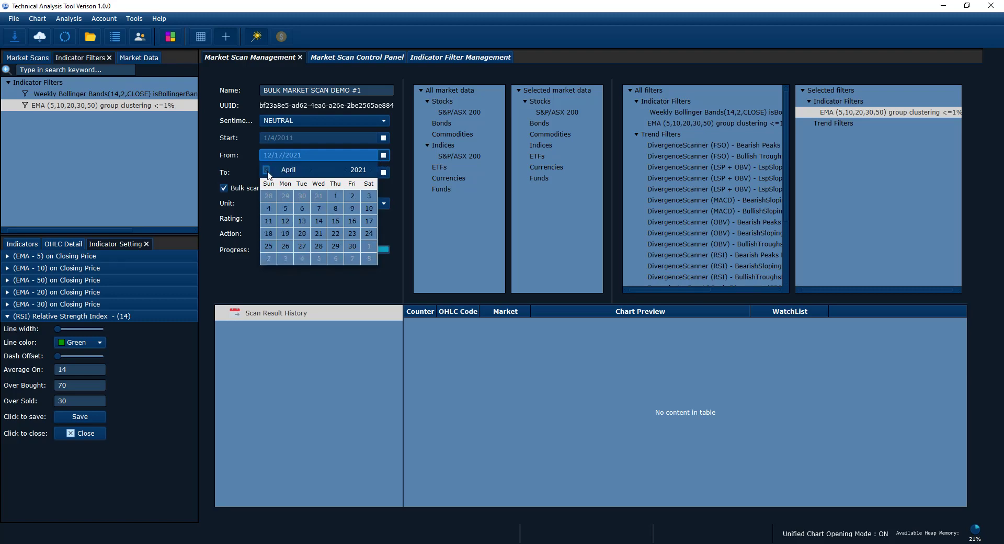
click(267, 170)
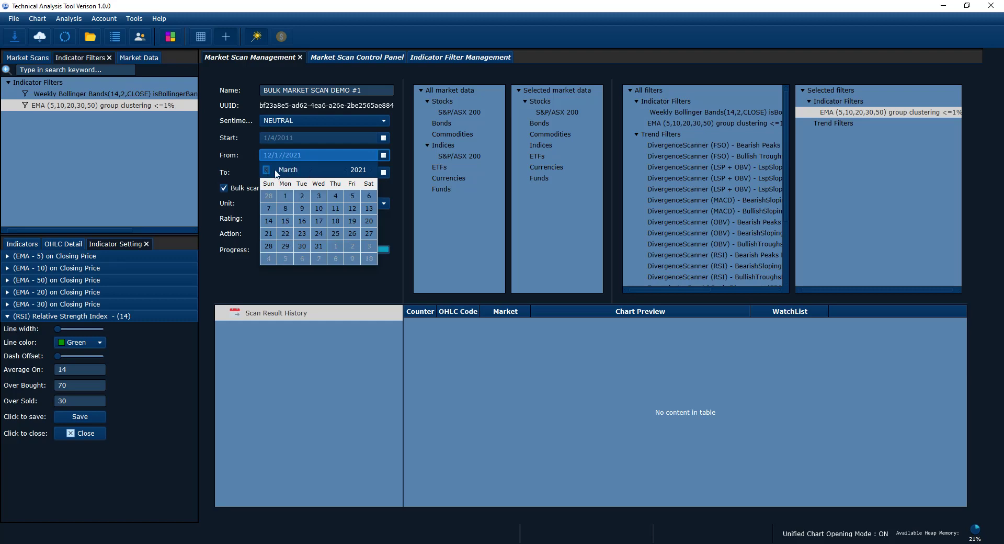
click(353, 221)
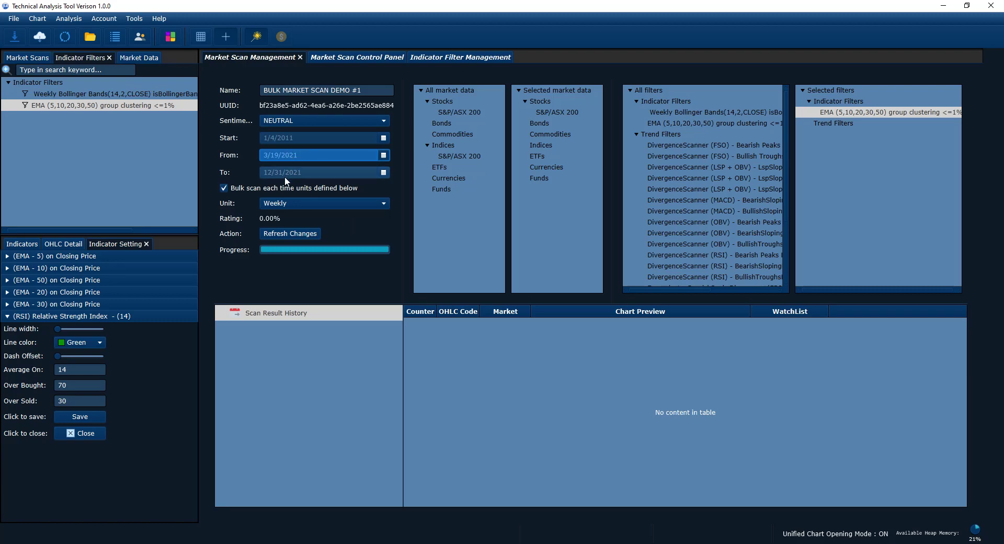
click(383, 172)
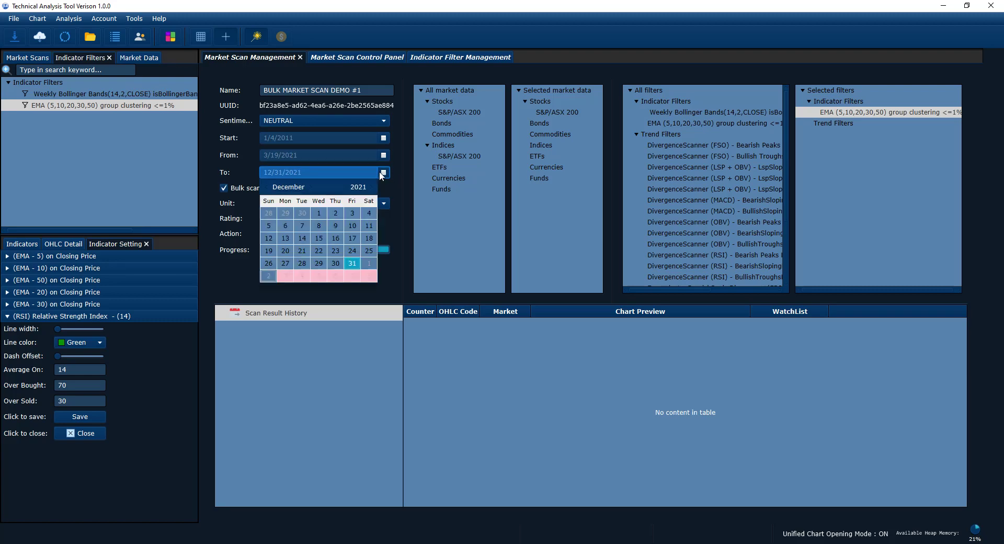
click(354, 265)
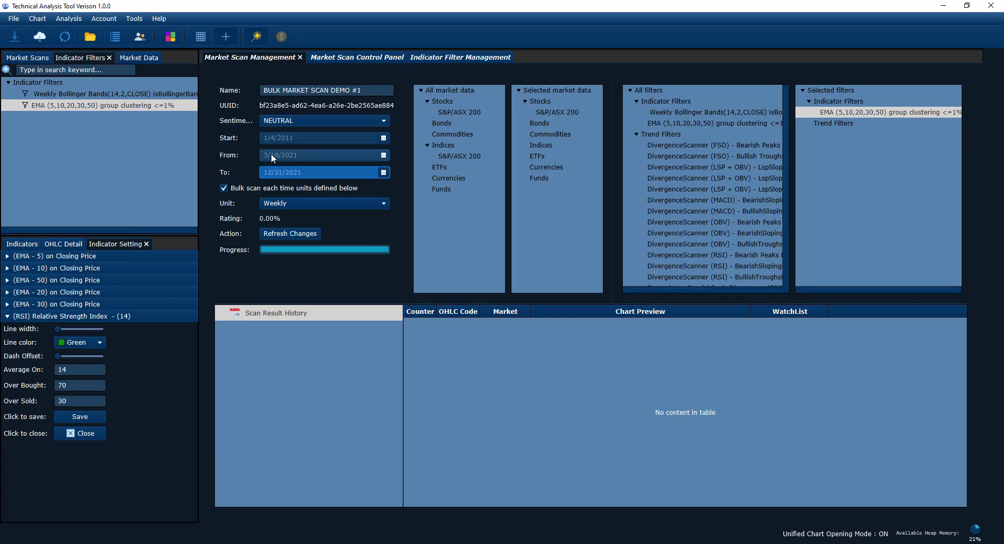
Step: Open the price chart of APT from the S&P/ASX 200 stocks and show it as candlesticks
click(135, 57)
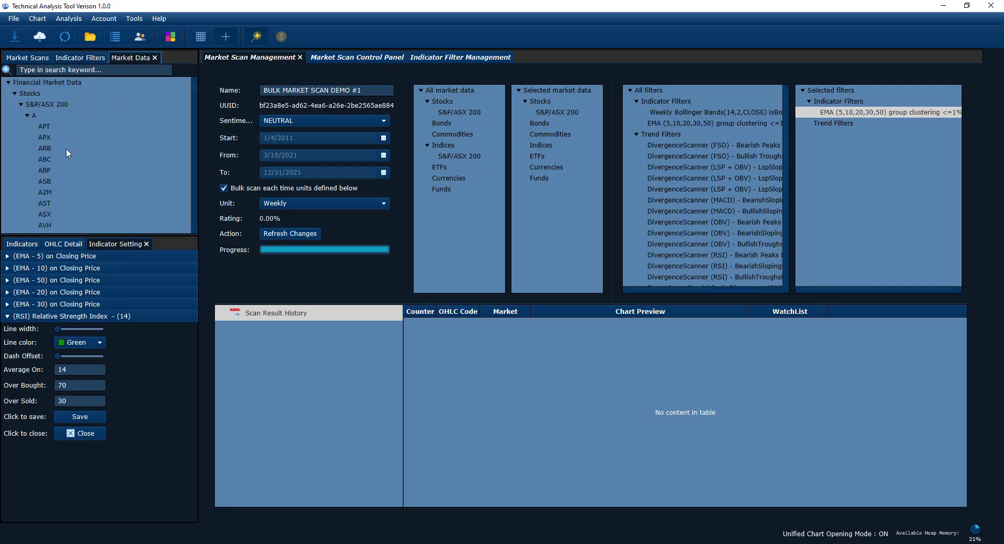
double_click(44, 126)
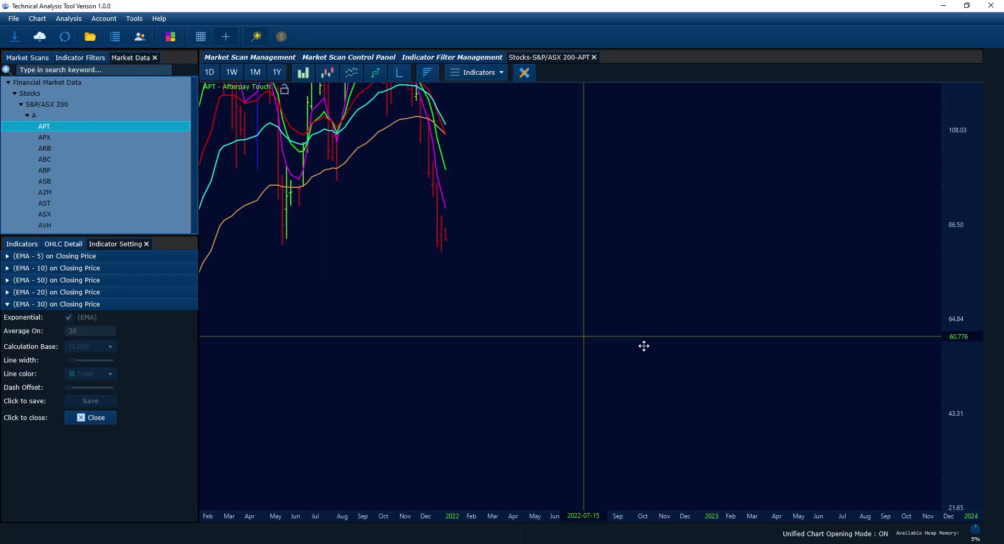
click(328, 72)
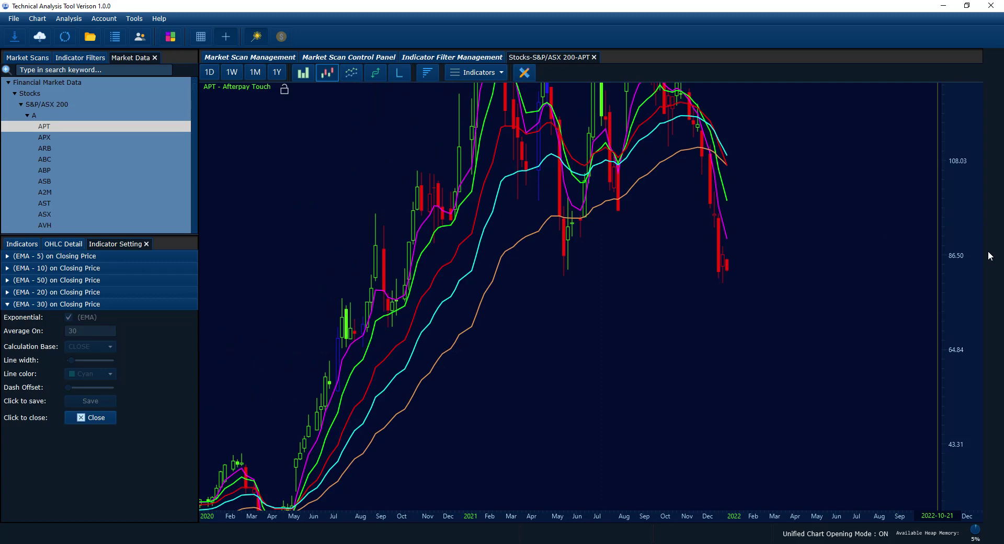
scroll(885, 296, down, 5)
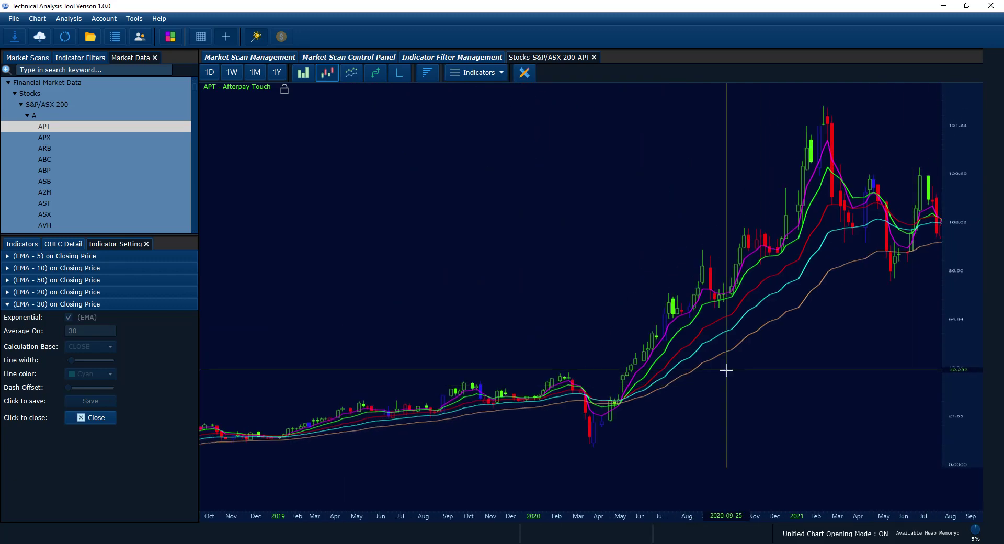
Step: Turn on the drawing tools and place a vertical line on the APT chart at about mid-March 2021
click(524, 72)
scroll(566, 202, up, 2)
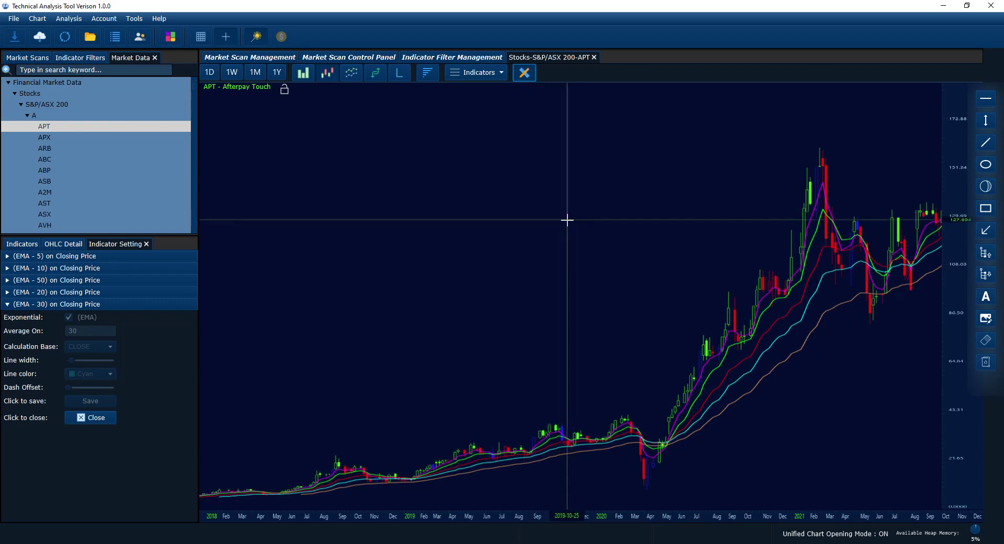
mouse_move(611, 243)
mouse_down()
mouse_move(618, 253)
mouse_move(486, 267)
mouse_up()
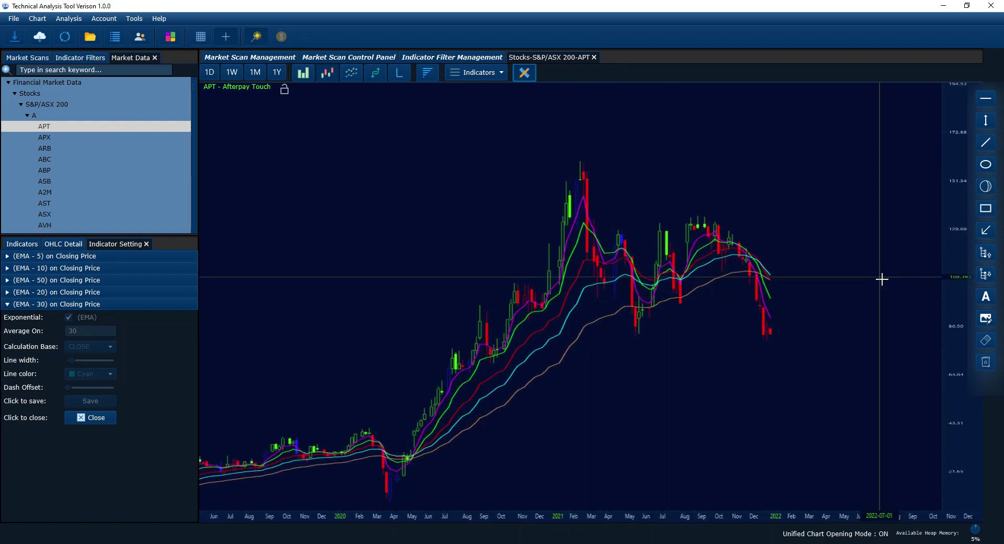
click(985, 120)
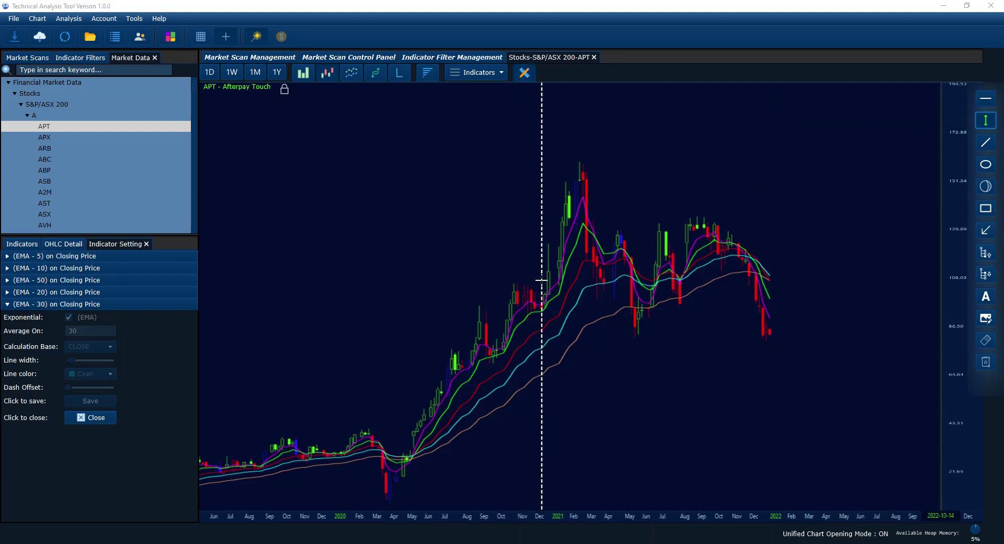
click(600, 286)
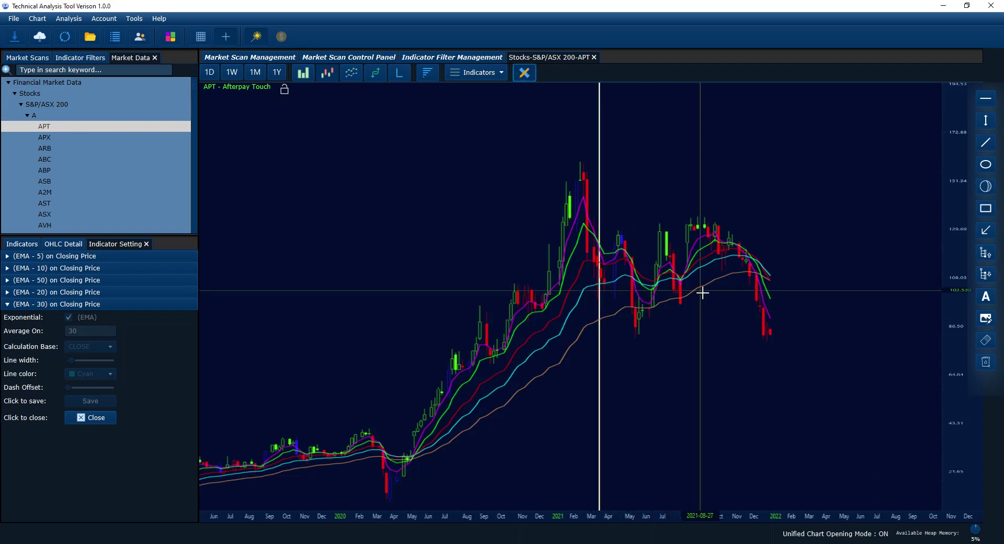
scroll(704, 312, up, 1)
scroll(701, 335, up, 2)
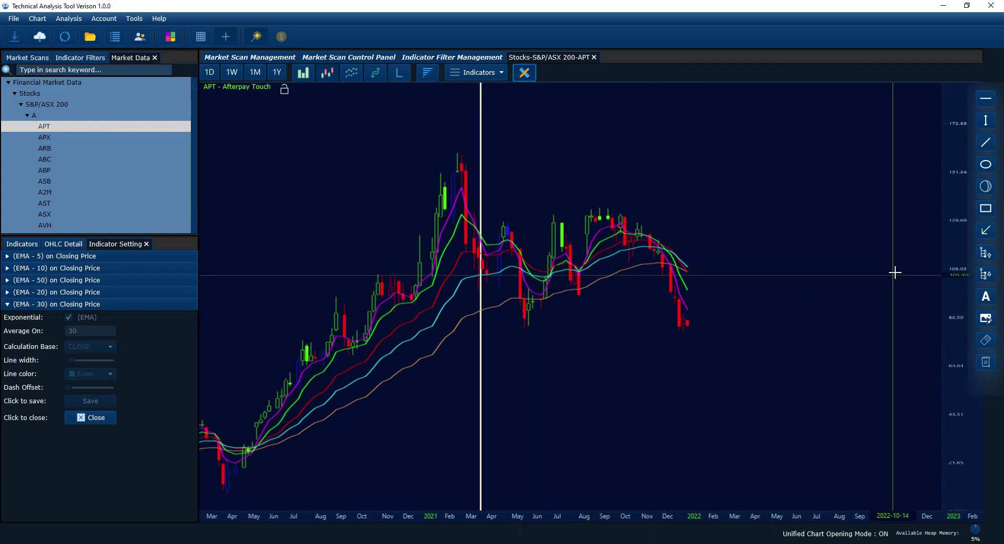
Step: Label the vertical line 19-03-2021 and add a second vertical line at the end of December 2021
click(985, 296)
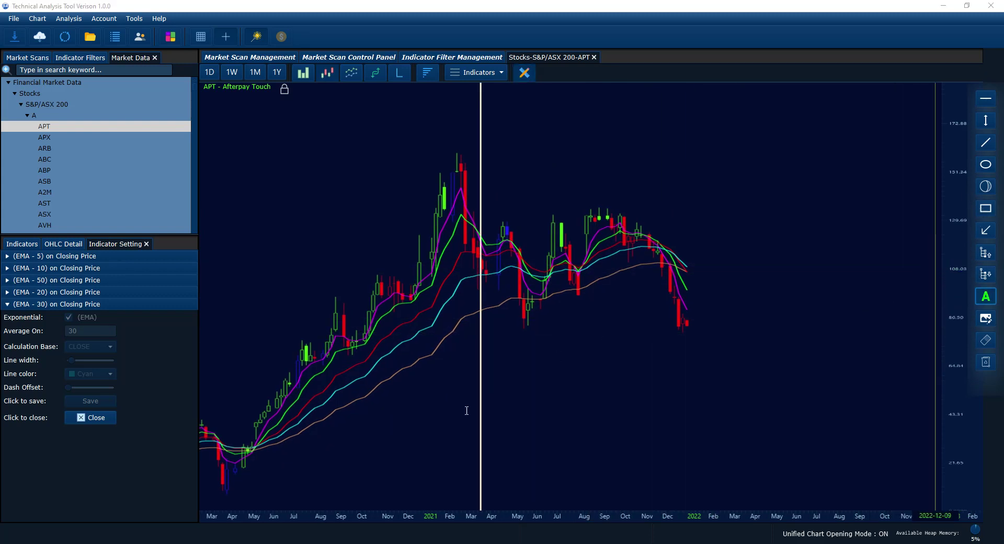
click(486, 416)
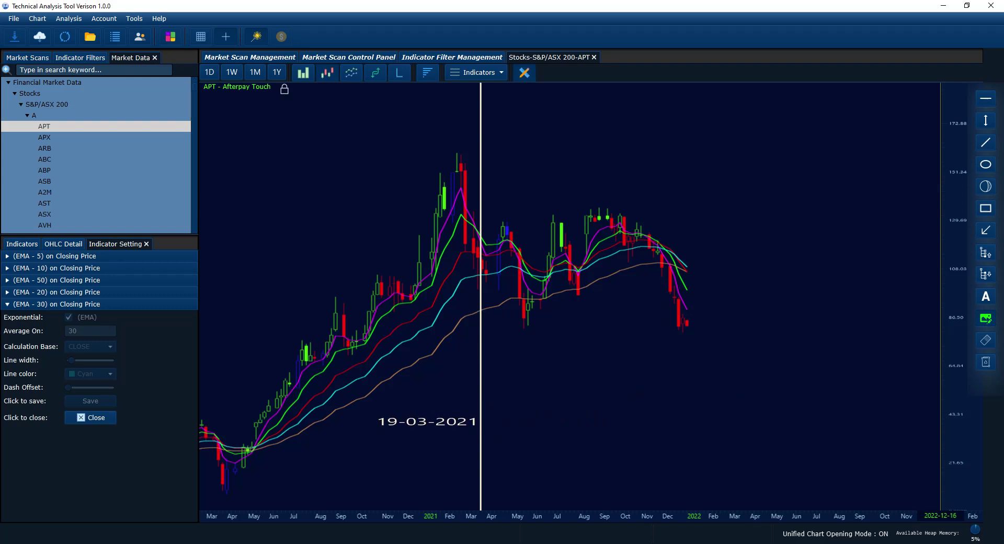
click(986, 120)
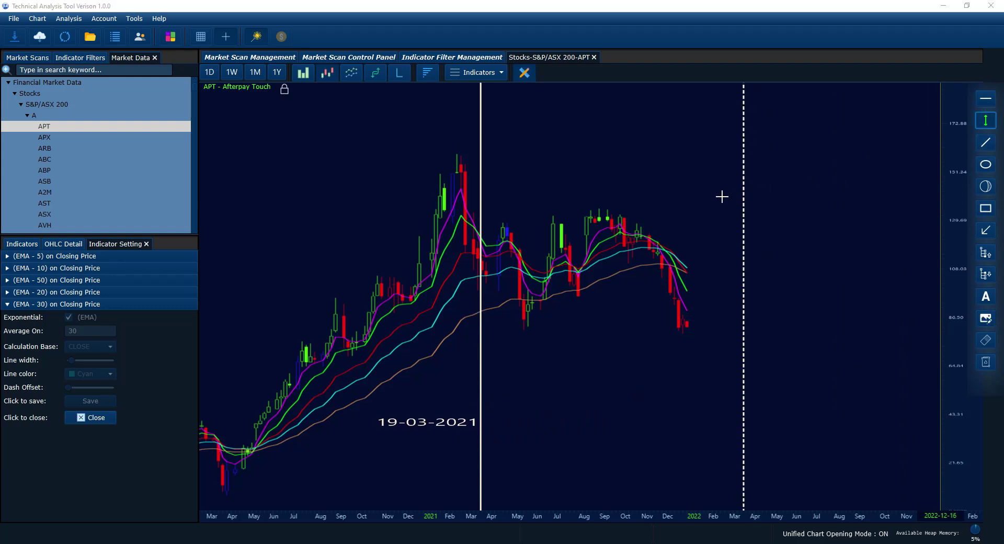
click(687, 195)
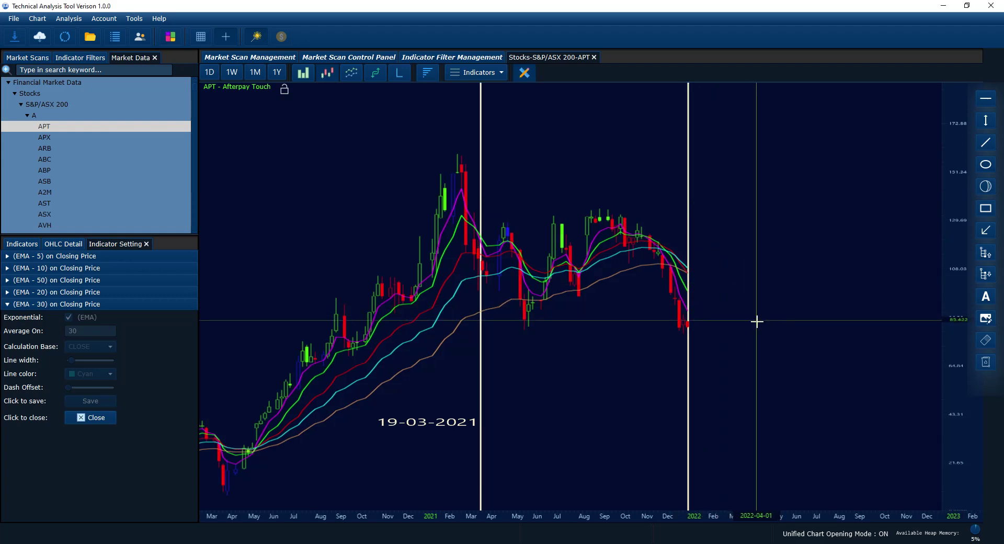
scroll(755, 331, up, 2)
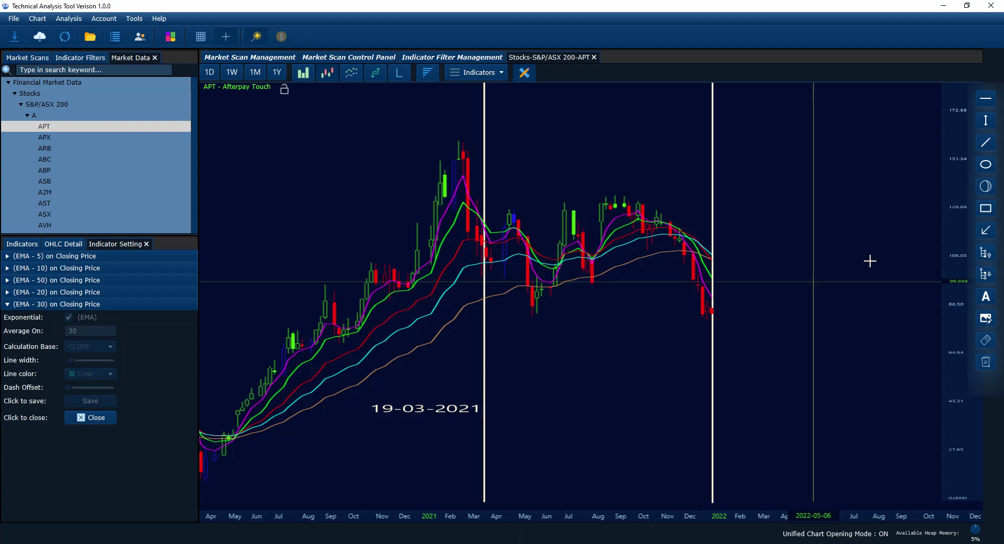
Step: Draw a downward-curving arc beneath the candles, spanning the gap between the two vertical lines
click(985, 186)
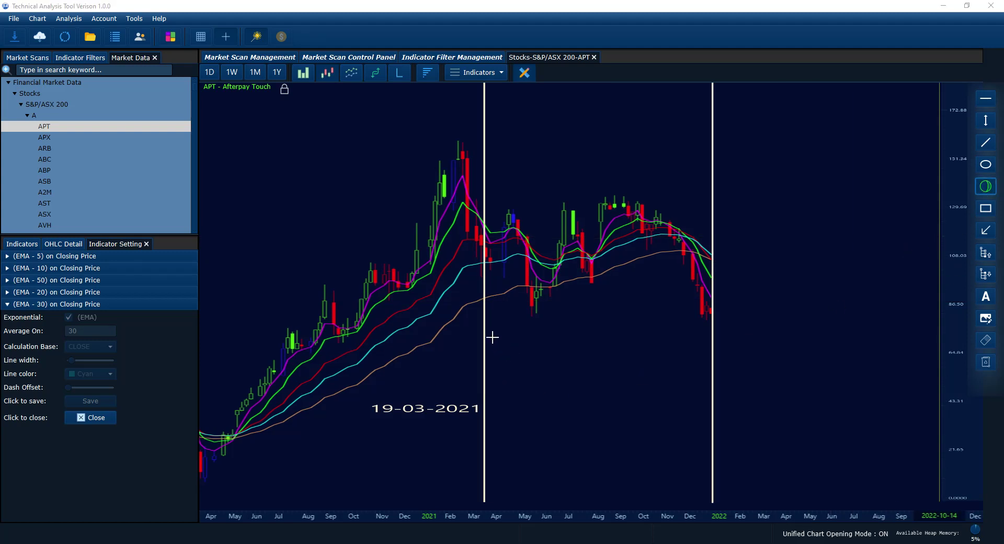
key(Escape)
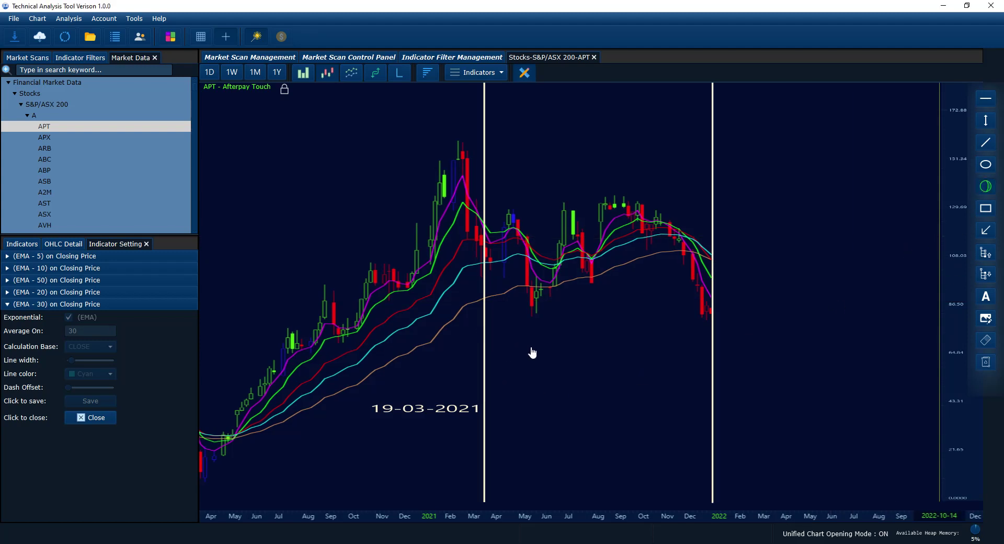
drag(532, 359, 706, 331)
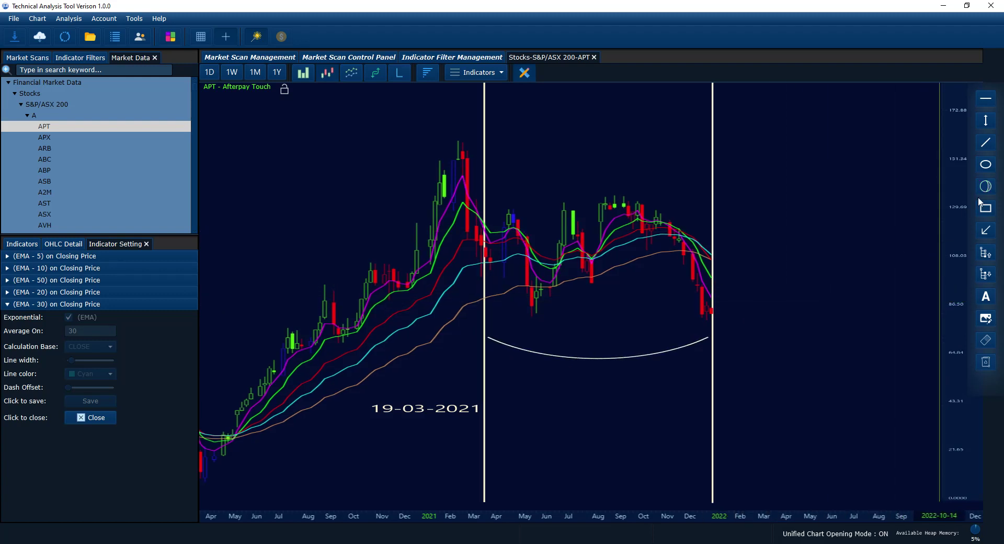
Step: Add two arrows pointing down at neighbouring weekly candles in April 2021, just after the first vertical line
click(986, 230)
click(500, 221)
click(983, 232)
click(509, 207)
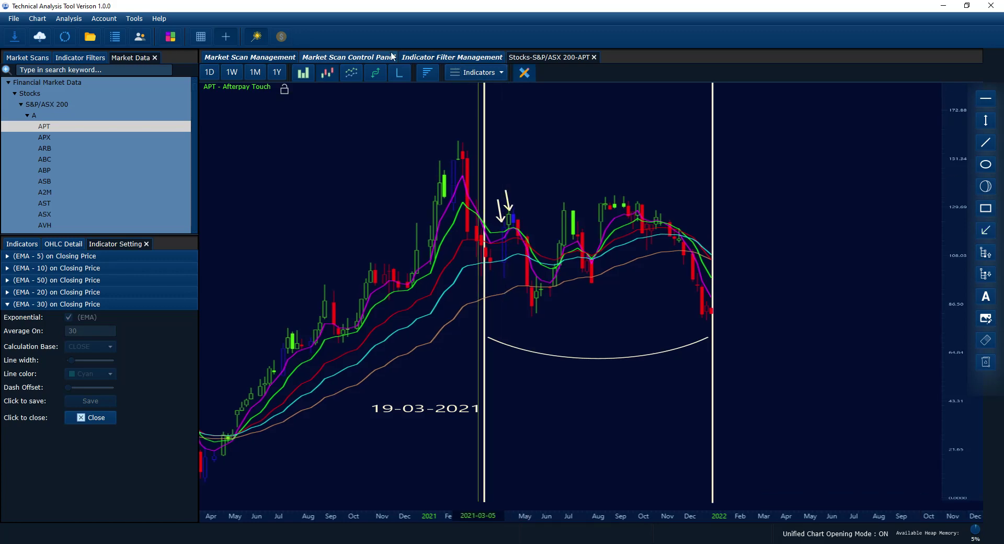
Step: Compare the scan's bulk unit with the weekly candles on the APT chart and the conditions of the EMA group clustering filter
click(366, 58)
click(262, 57)
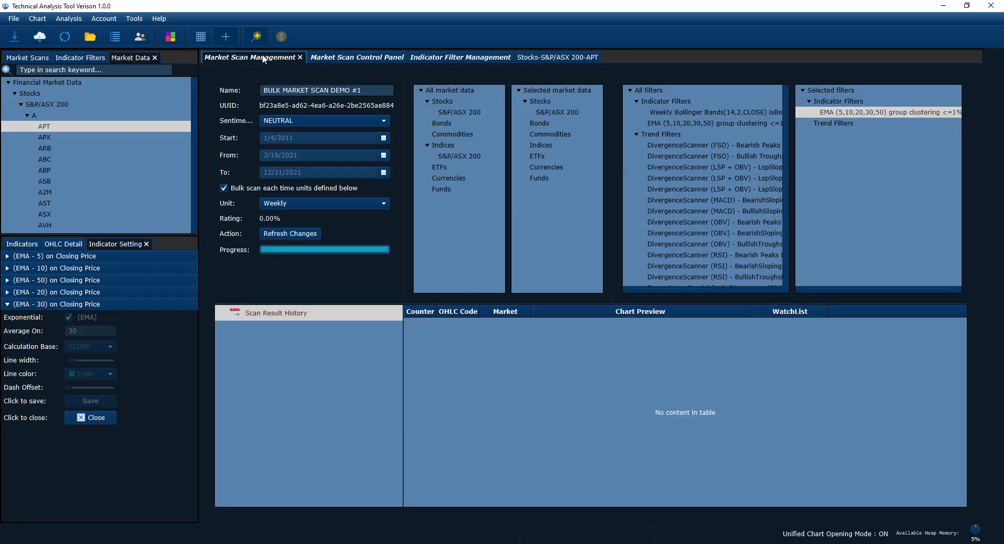
click(287, 205)
click(294, 205)
click(560, 56)
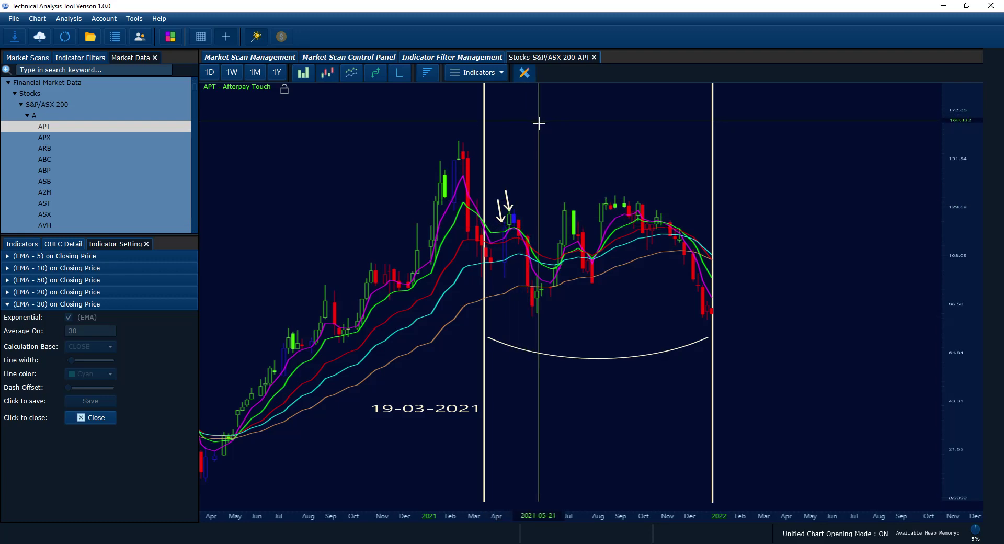
click(437, 57)
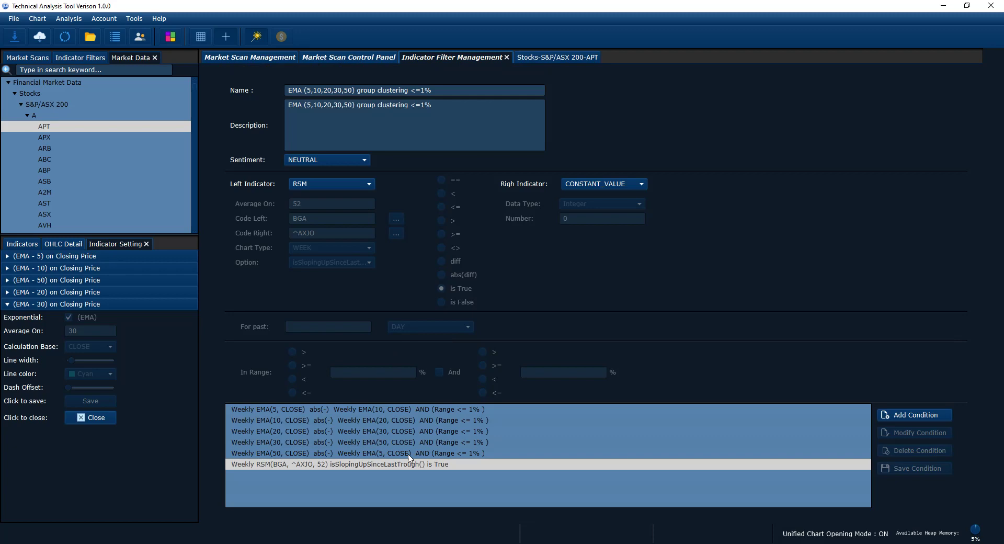
click(541, 56)
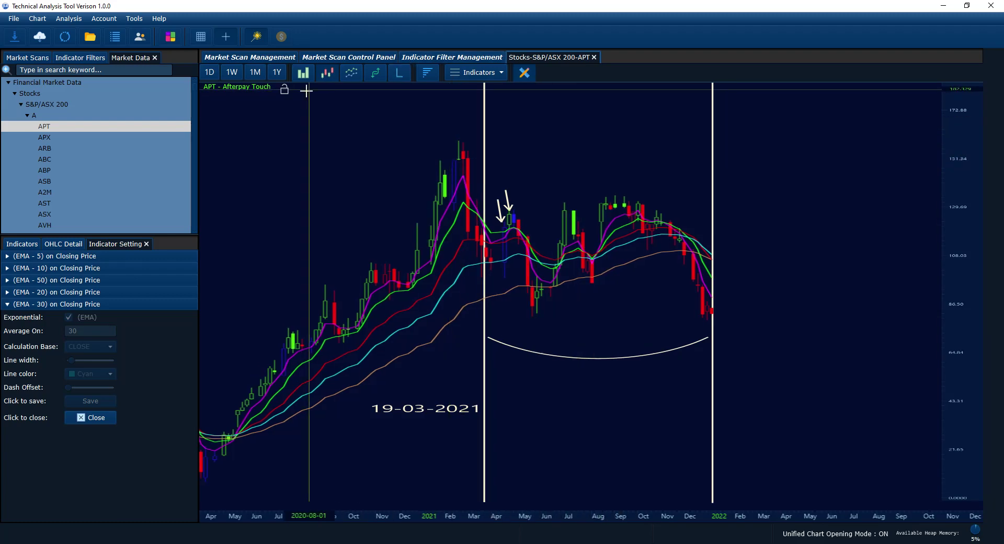
Step: Review the bulk scan option and the available units of BULK MARKET SCAN DEMO #1, keeping Weekly
click(335, 57)
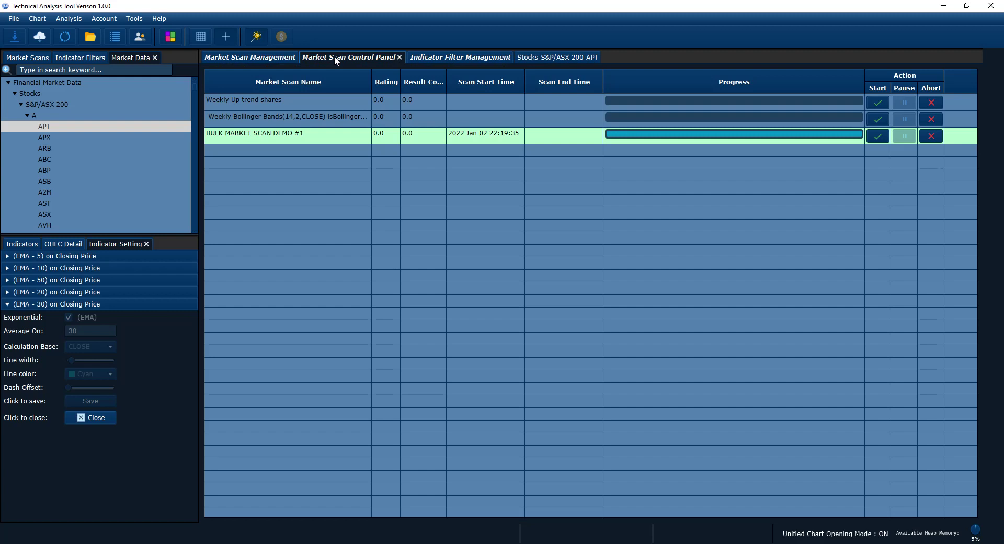
click(261, 59)
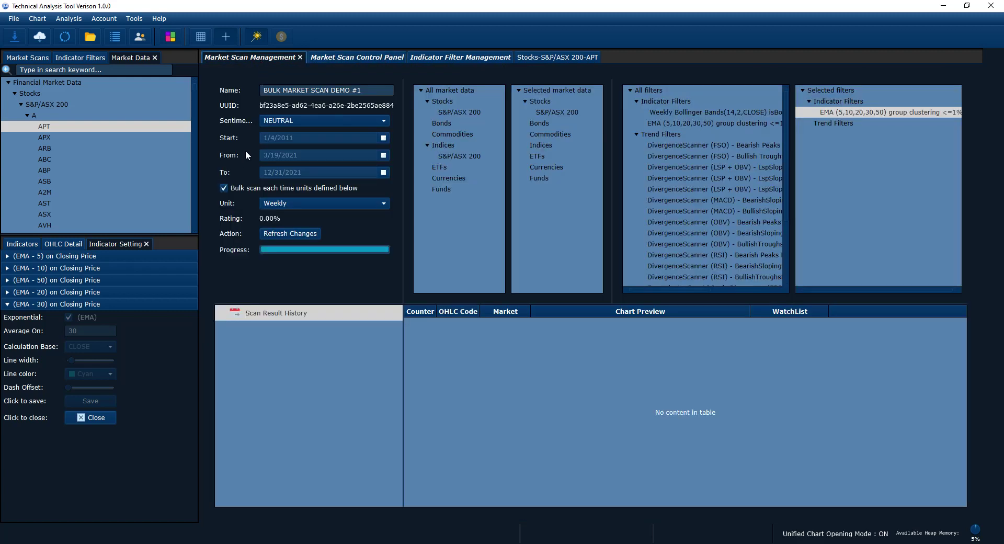
click(221, 187)
click(221, 187)
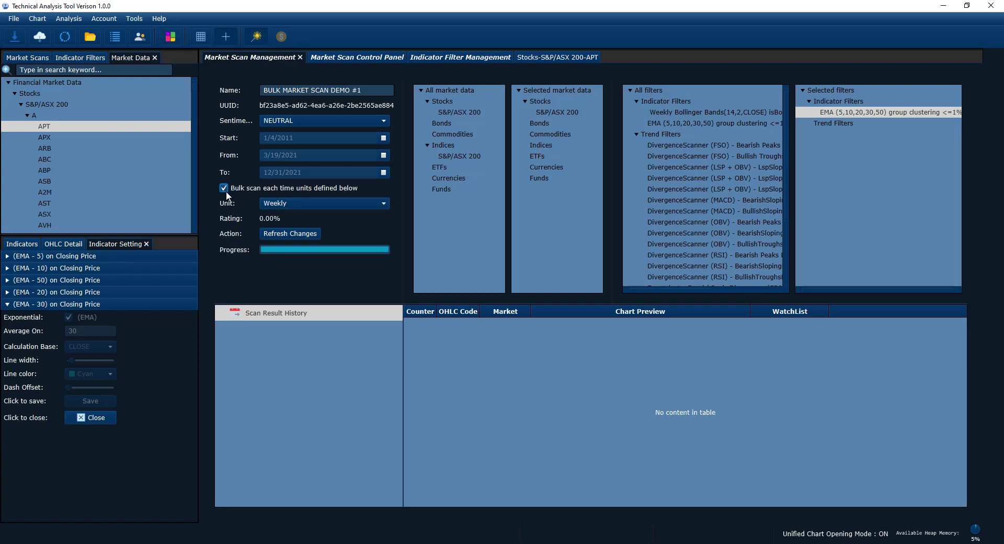
click(286, 204)
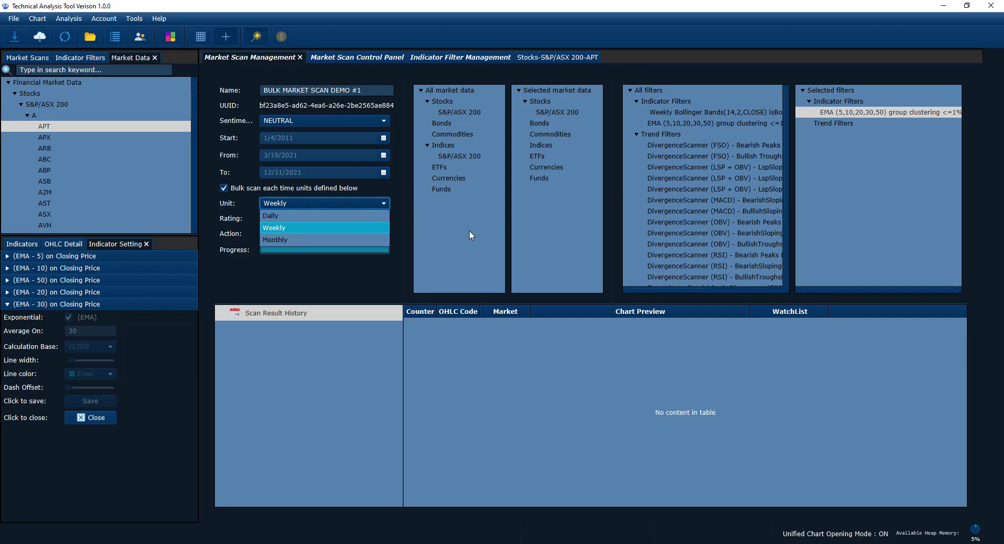
click(282, 228)
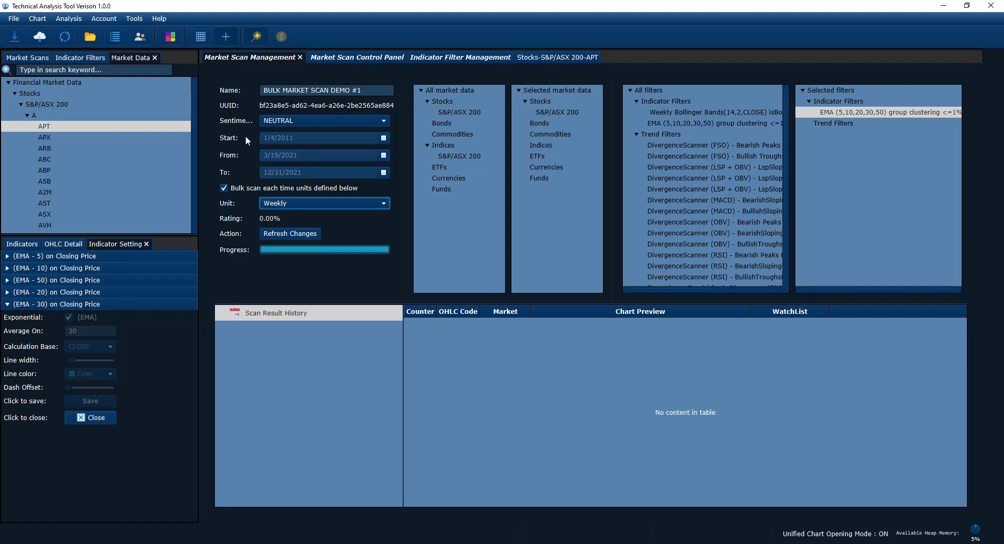
Step: Check the scan's From and To dates against the marked APT chart range, and review its selected S&P/ASX 200 market
click(383, 155)
click(383, 156)
click(573, 56)
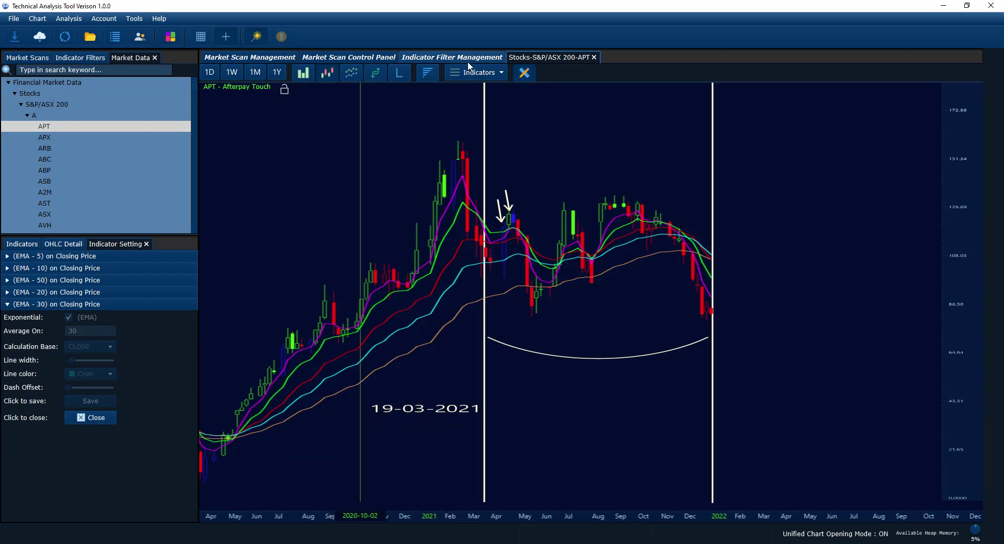
click(336, 59)
click(261, 58)
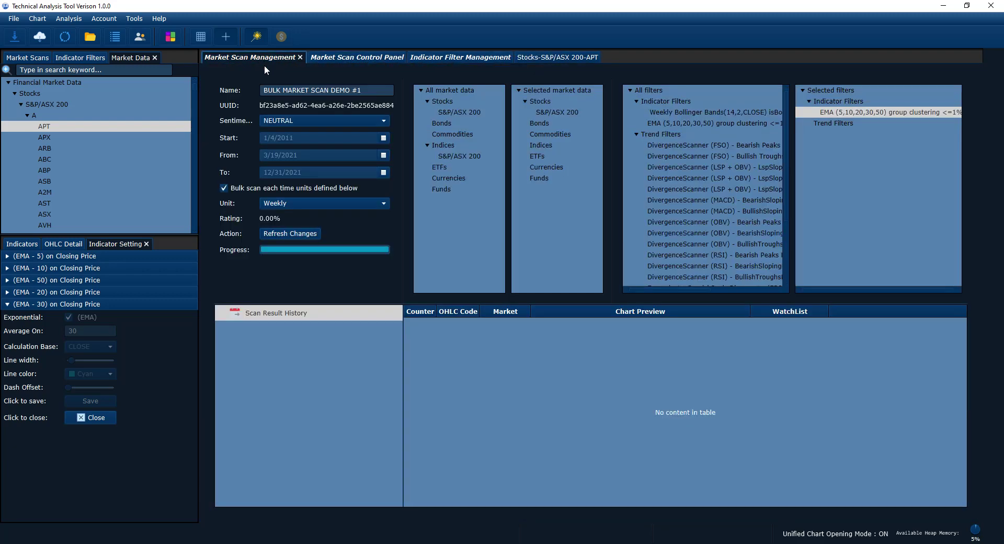
click(382, 173)
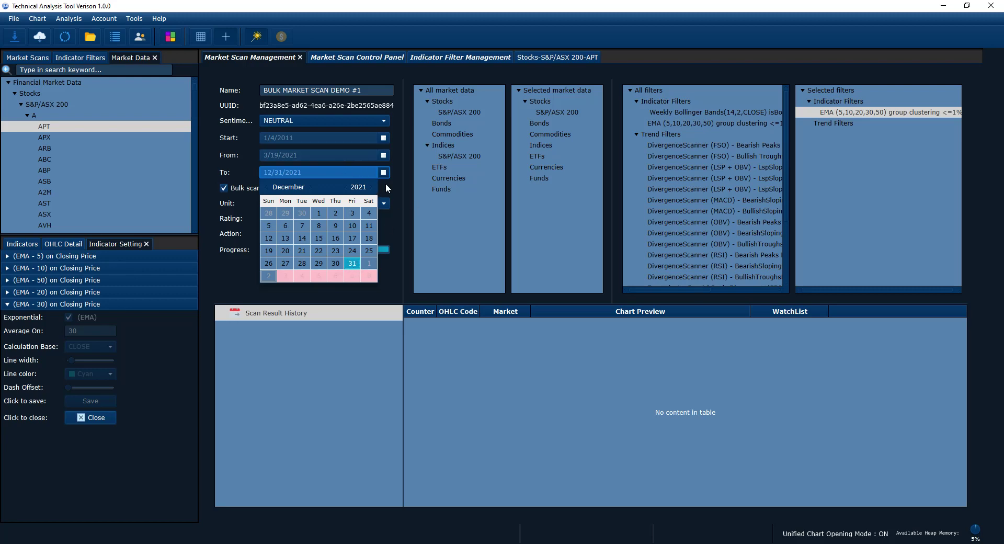
click(420, 205)
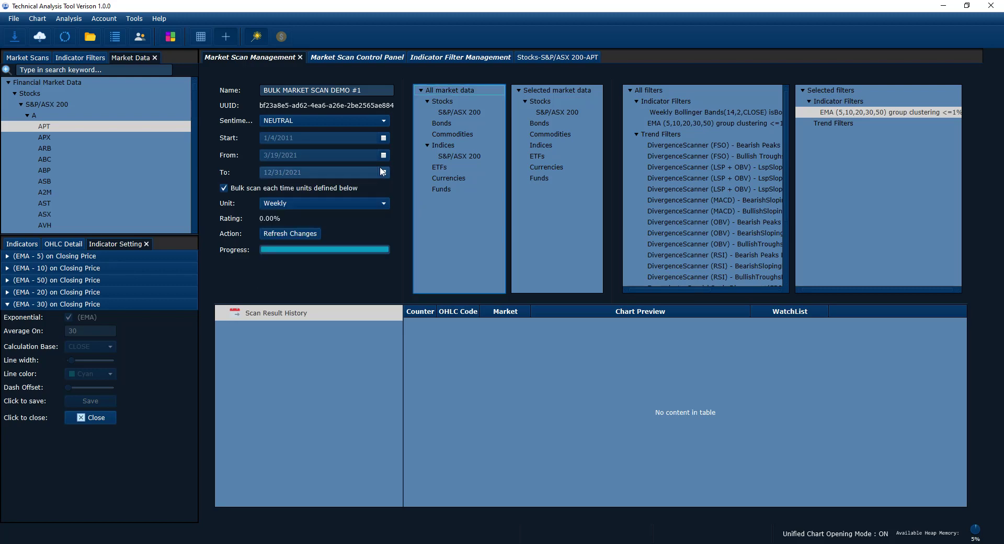
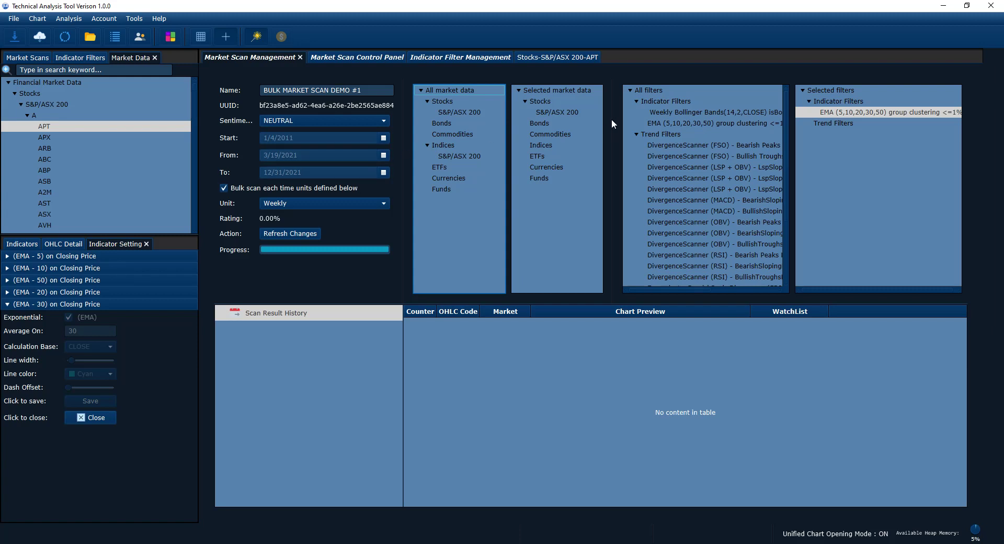
click(551, 111)
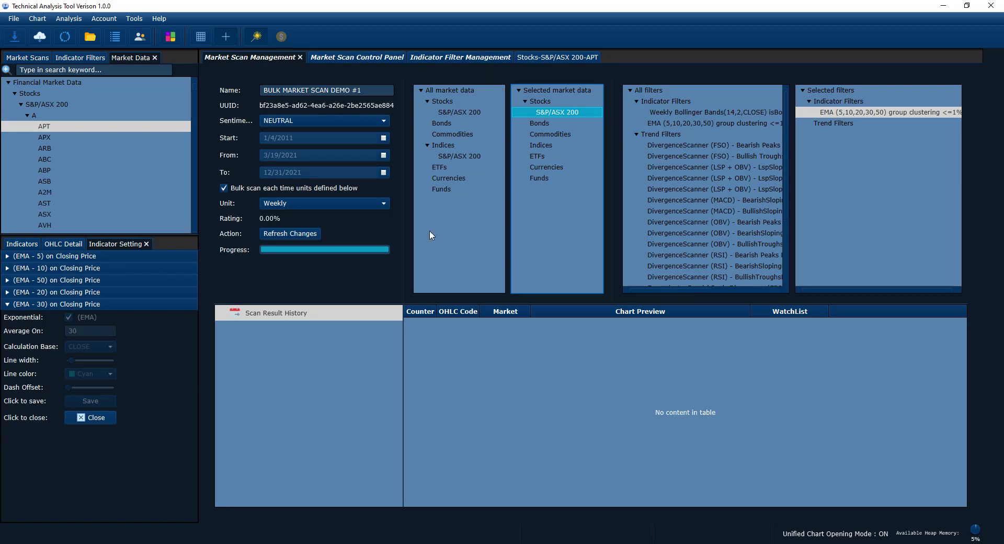
Step: Refresh the result tree of the Scan Result History and close the APT chart
click(334, 318)
right_click(339, 319)
click(350, 324)
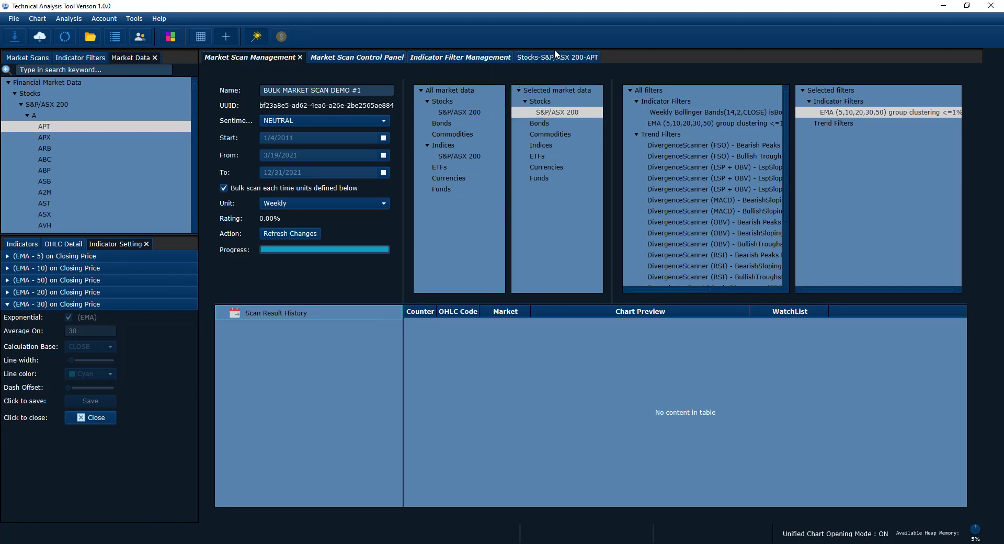
click(578, 57)
click(594, 58)
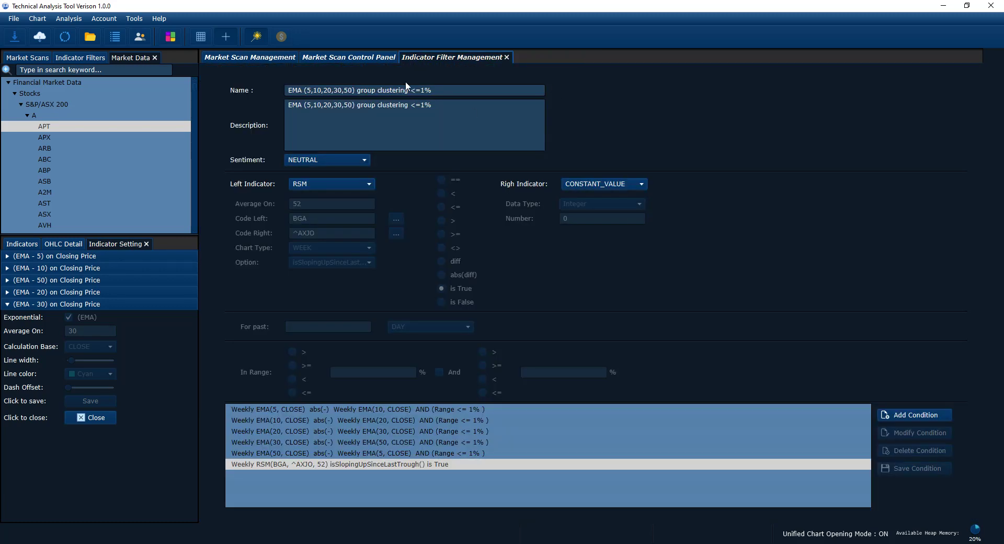
Step: Start BULK MARKET SCAN DEMO #1, accept its bulk scan settings, and widen the Result Count column
click(354, 58)
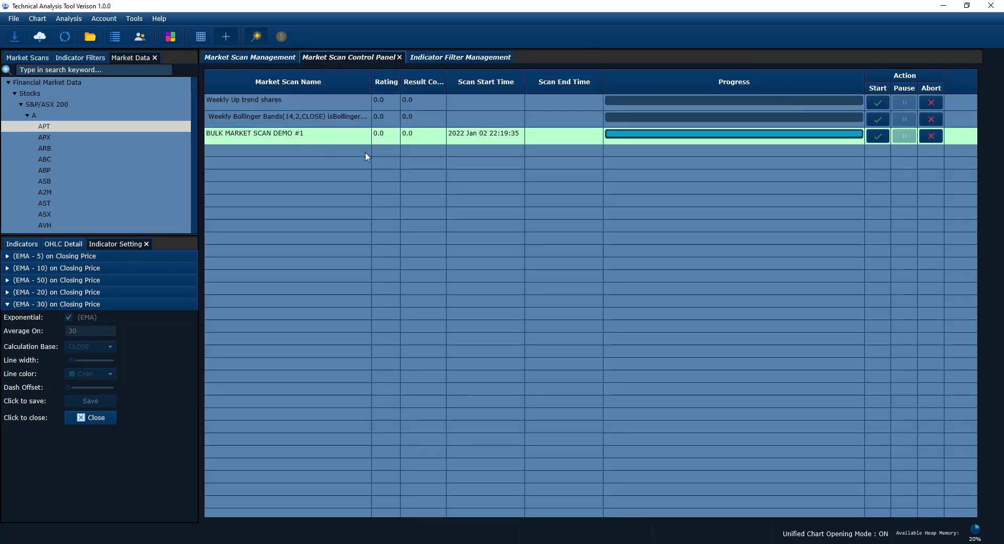
click(877, 136)
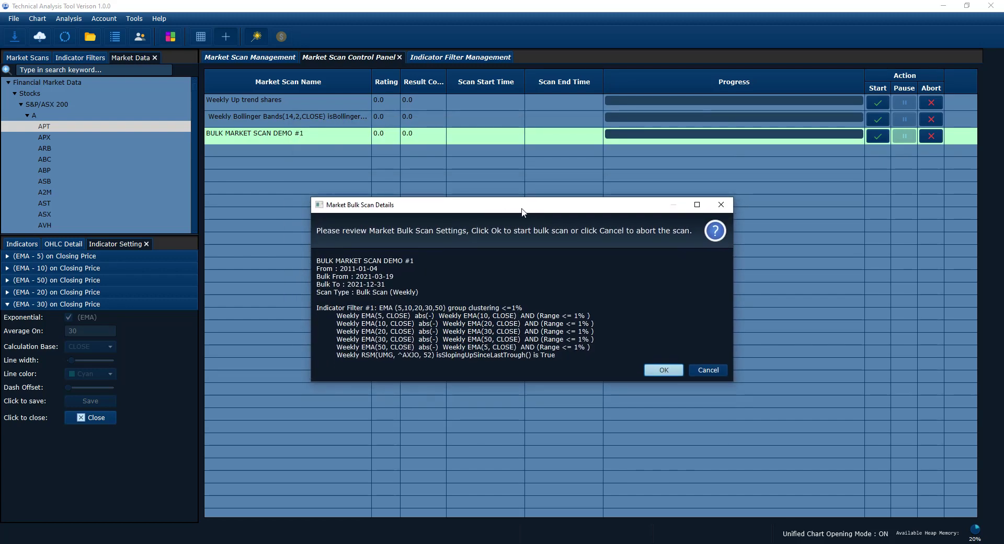
drag(548, 211, 554, 188)
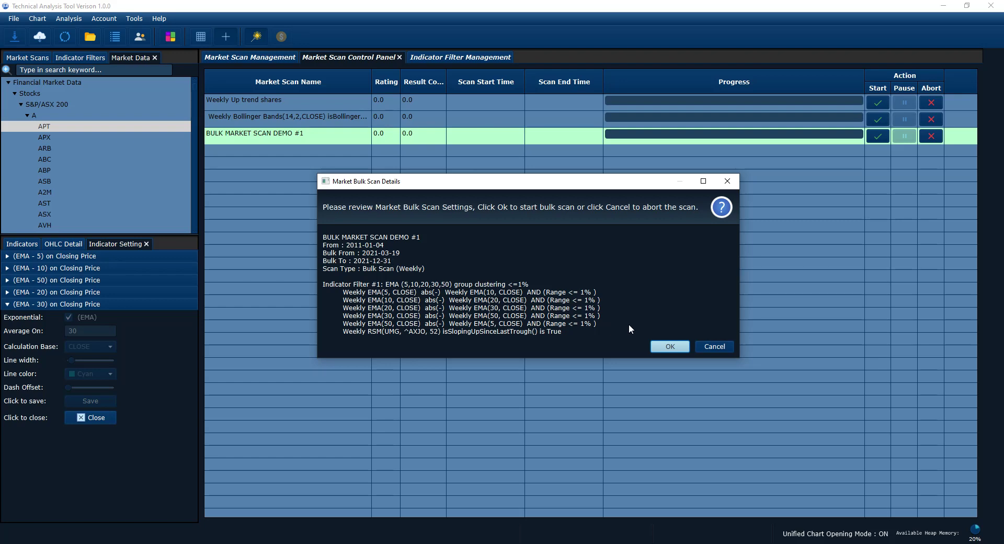
click(670, 347)
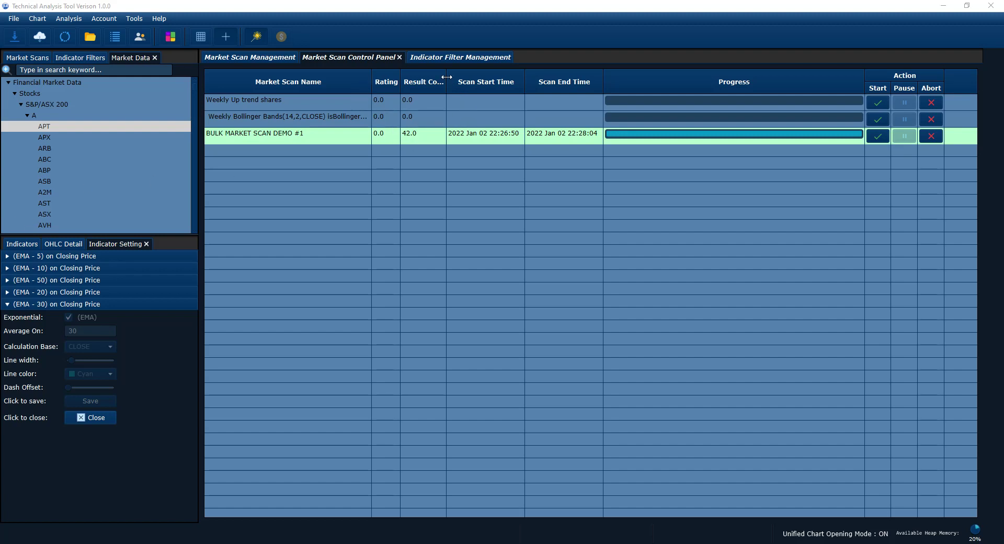
drag(447, 77, 458, 76)
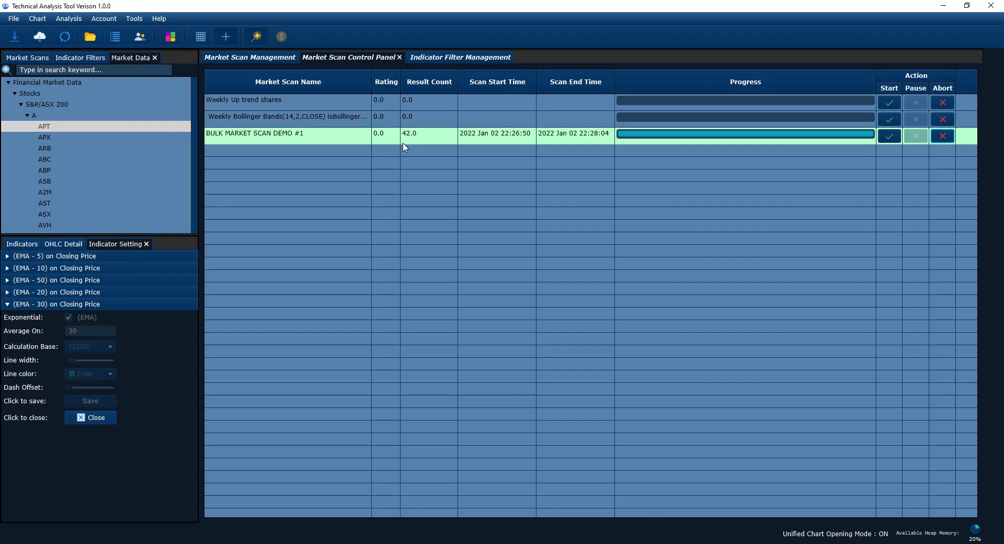
Step: Enlarge the scan result area of BULK MARKET SCAN DEMO #1 and refresh its result tree
click(249, 57)
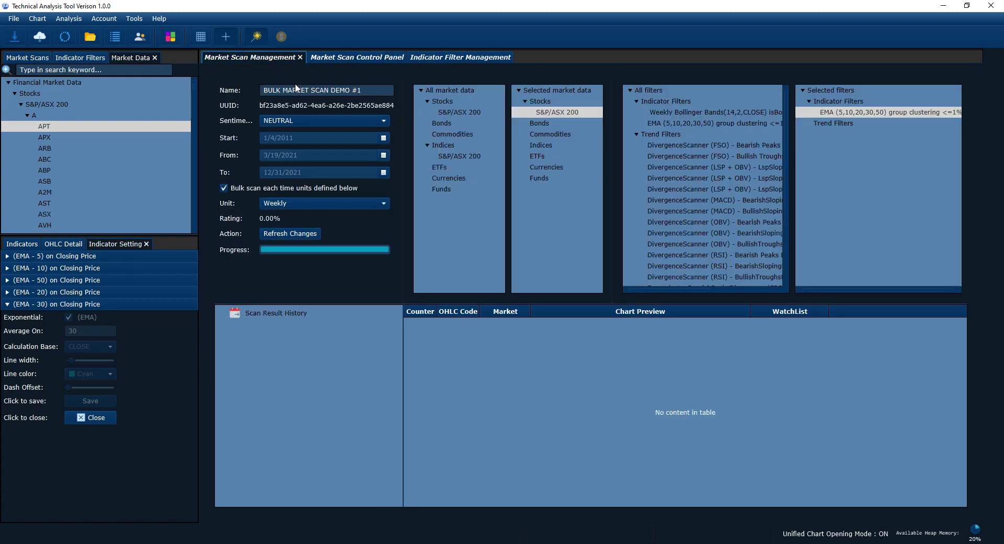
drag(333, 305, 335, 257)
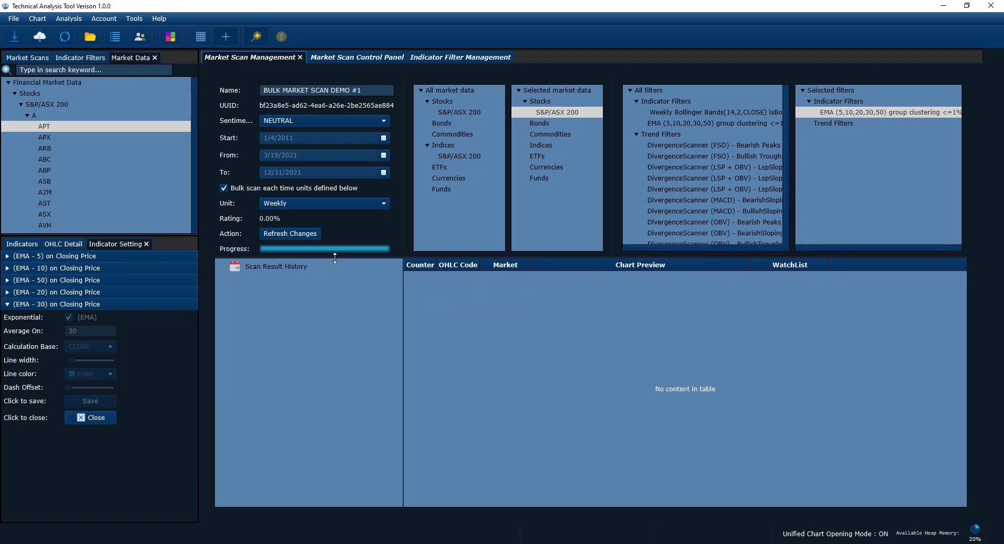
right_click(259, 272)
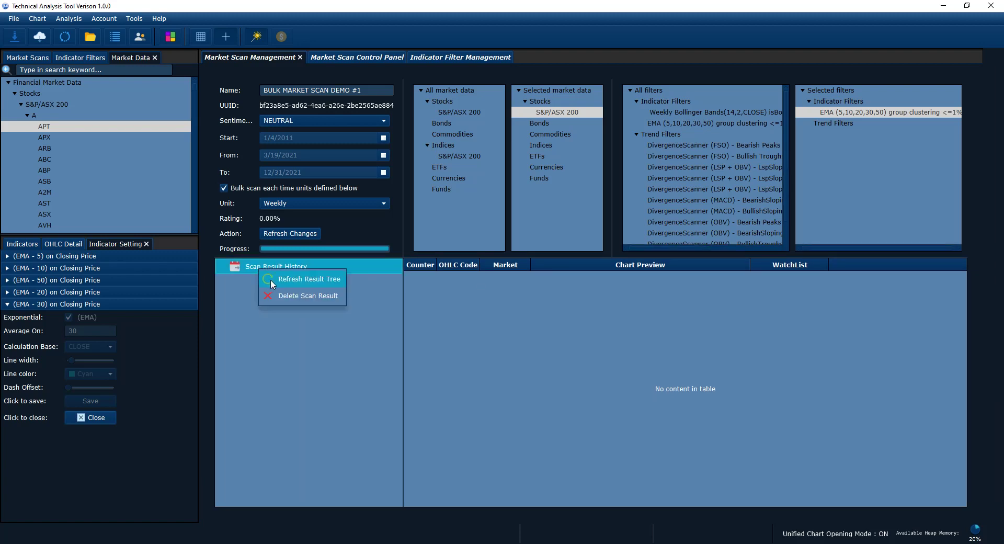
click(309, 284)
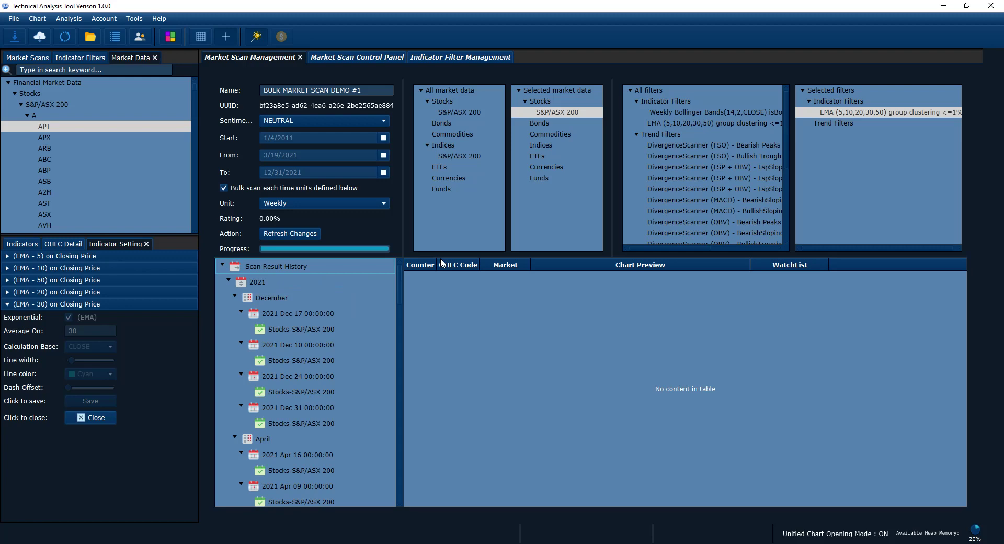
Step: Enlarge the scan result area and browse the weekly entries of the Scan Result History
drag(442, 256, 430, 145)
scroll(352, 223, down, 10)
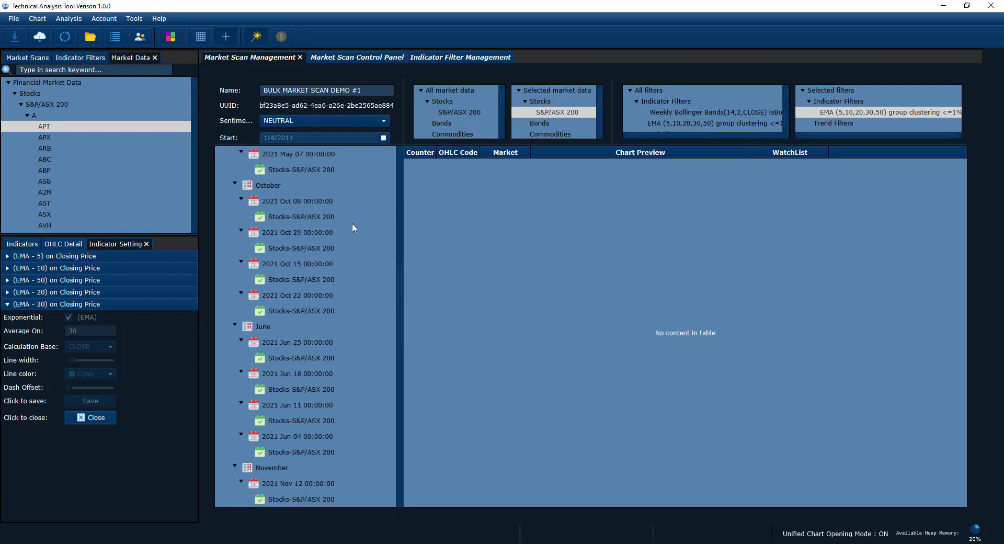
scroll(350, 225, up, 10)
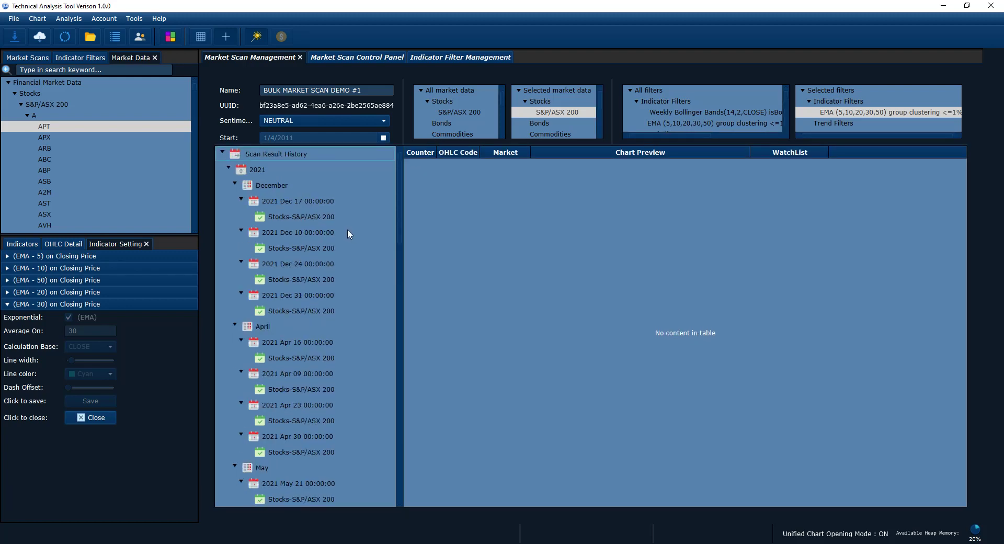
Step: Collapse every month group under 2021 in the Scan Result History so only the month names are listed
click(241, 199)
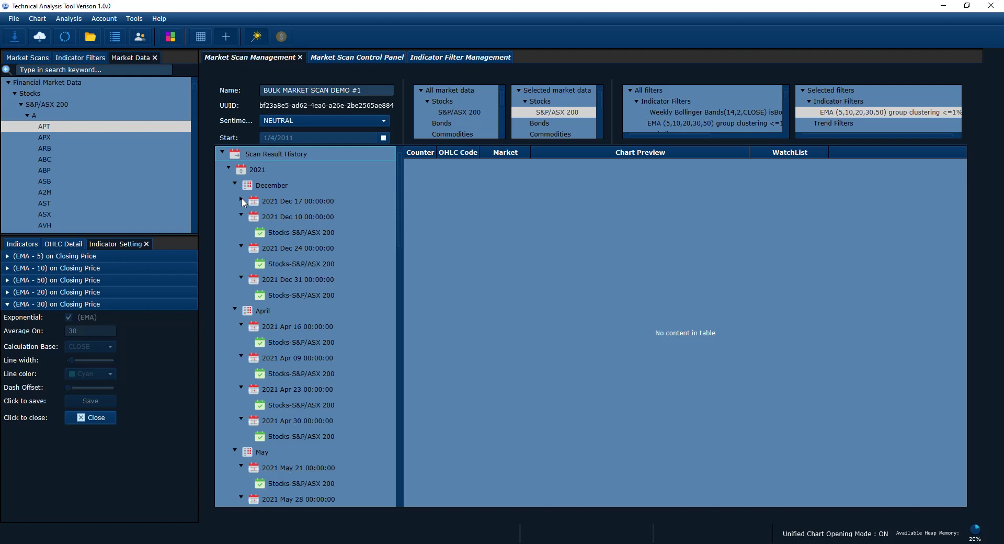
click(235, 185)
click(235, 201)
click(235, 217)
click(234, 232)
click(235, 248)
click(234, 263)
click(235, 279)
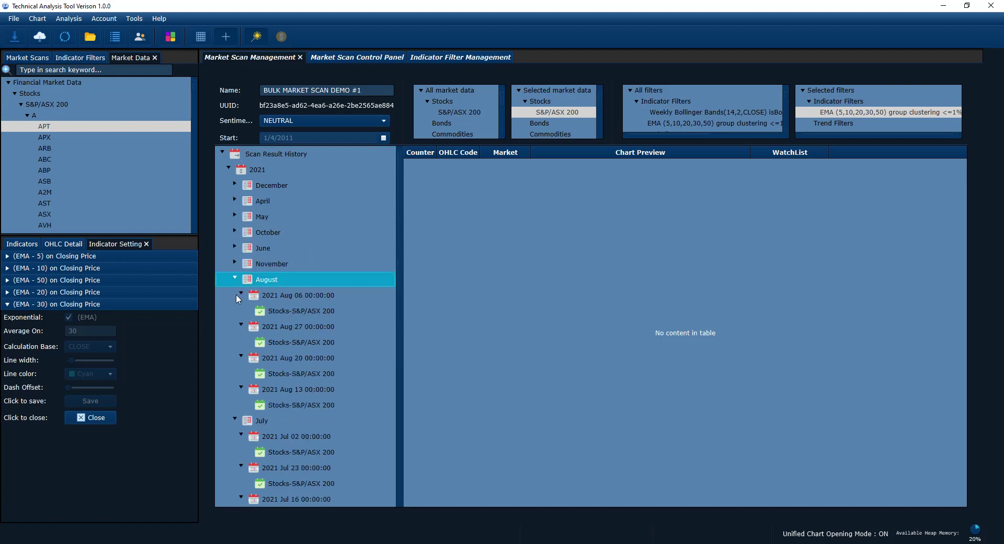
click(235, 279)
click(235, 294)
click(235, 310)
click(235, 326)
click(263, 200)
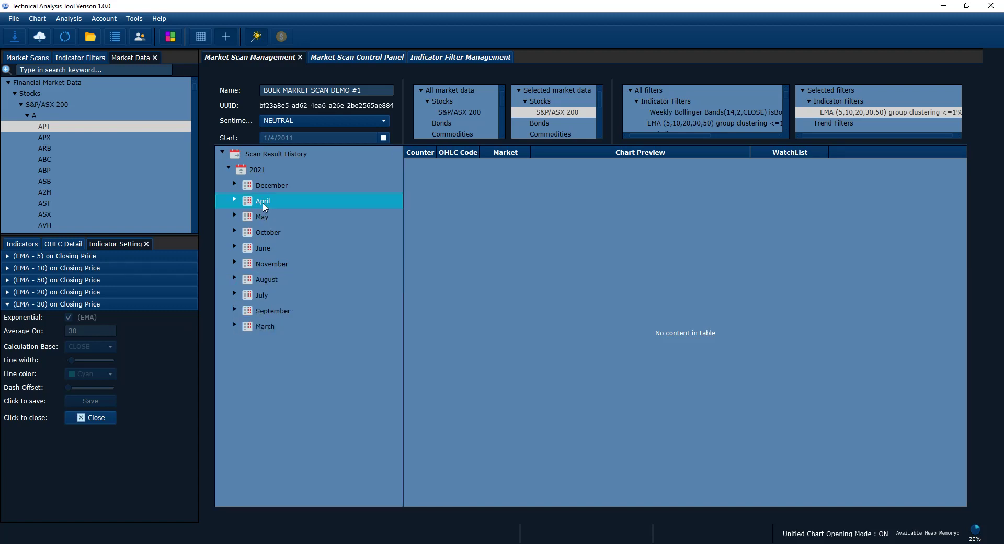
Step: Reduce the height of the scan result area and show the S&P/ASX 200 results for 2021 Mar 19
drag(329, 144, 339, 188)
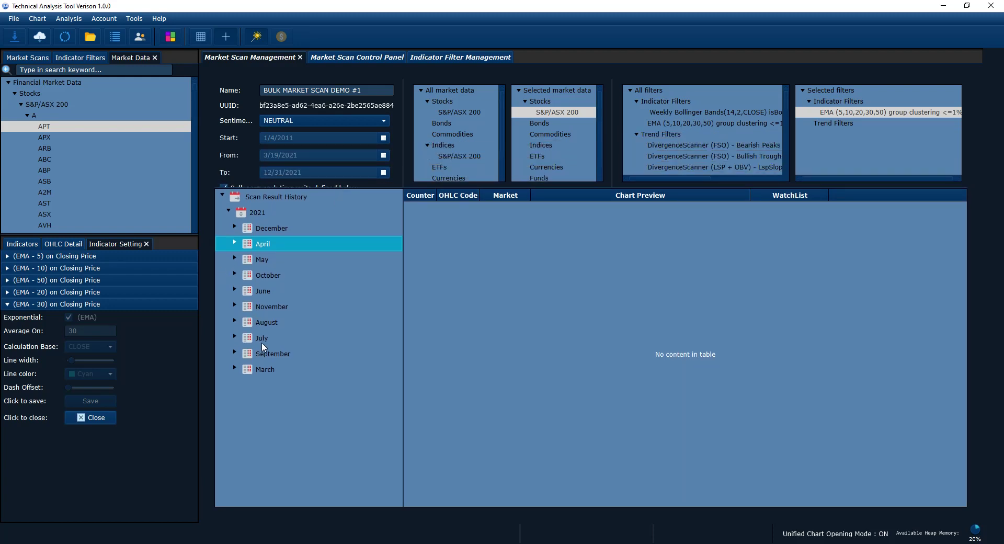
click(233, 366)
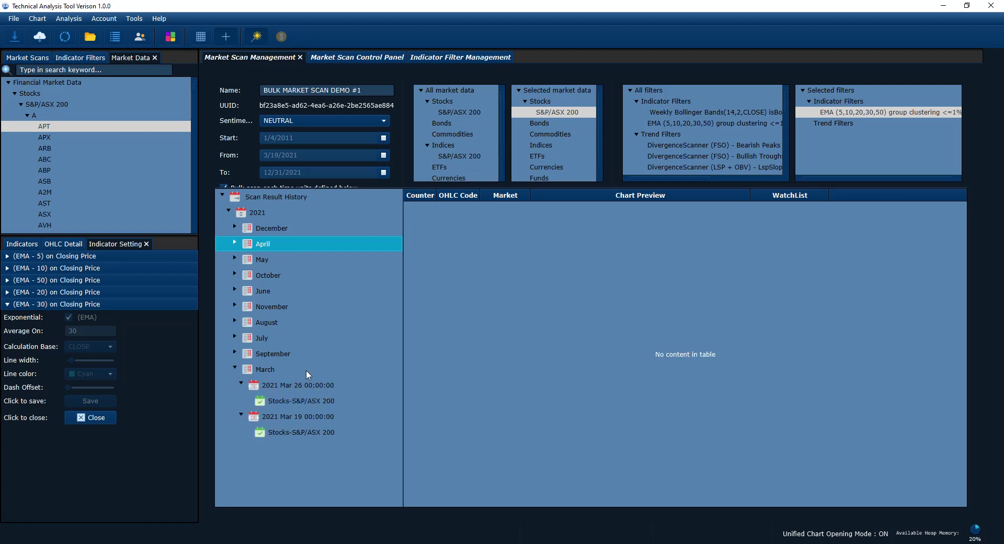
click(303, 431)
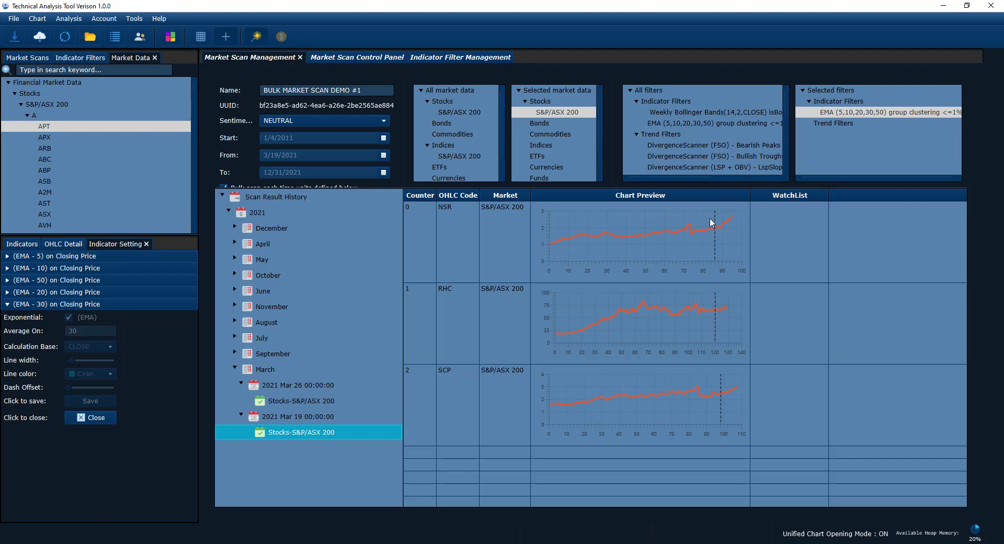
Step: Set the sentiment of BULK MARKET SCAN DEMO #1 to BULLISH
click(268, 124)
click(275, 130)
click(275, 126)
click(271, 139)
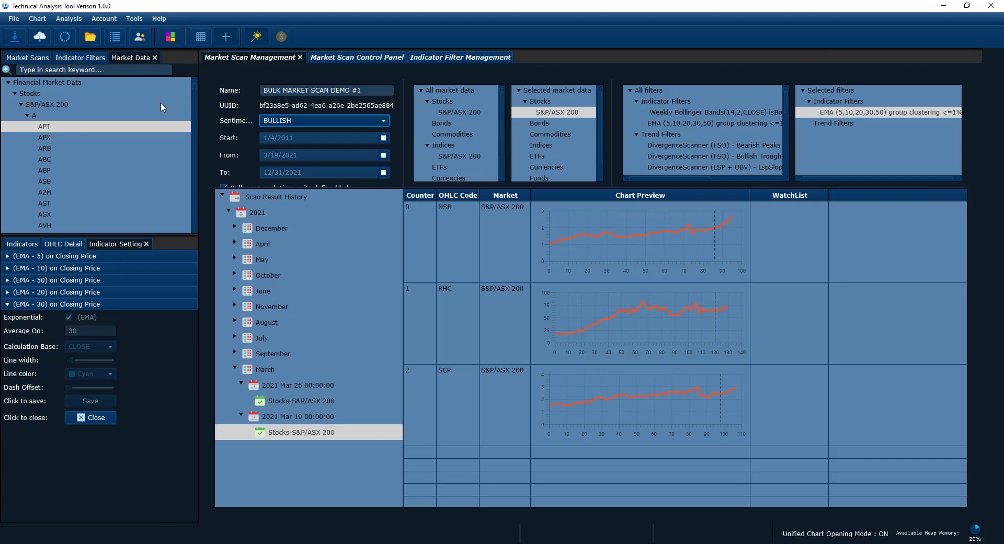
Step: Reopen BULK MARKET SCAN DEMO #1 from the market scans and load its S&P/ASX 200 results for 2021 Mar 19
click(26, 58)
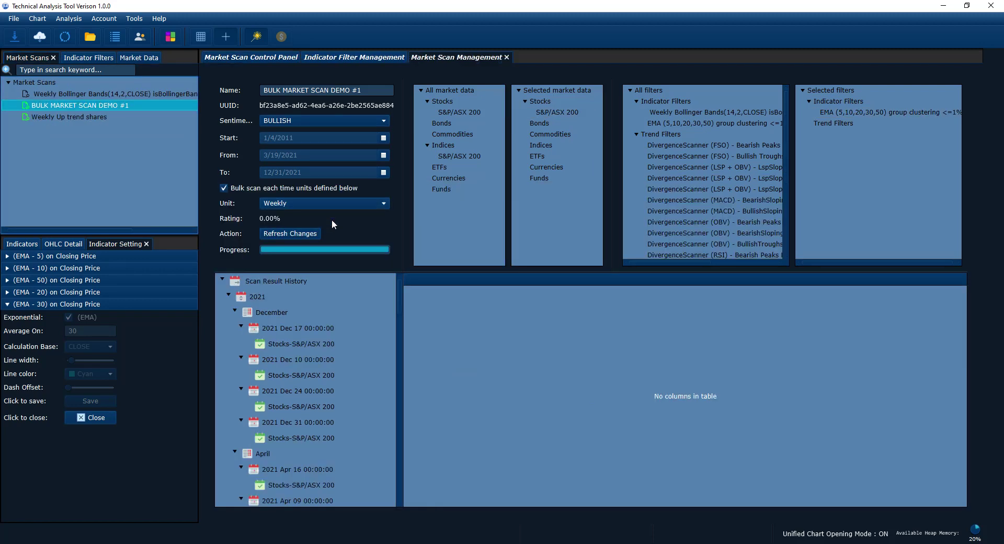
scroll(322, 356, down, 10)
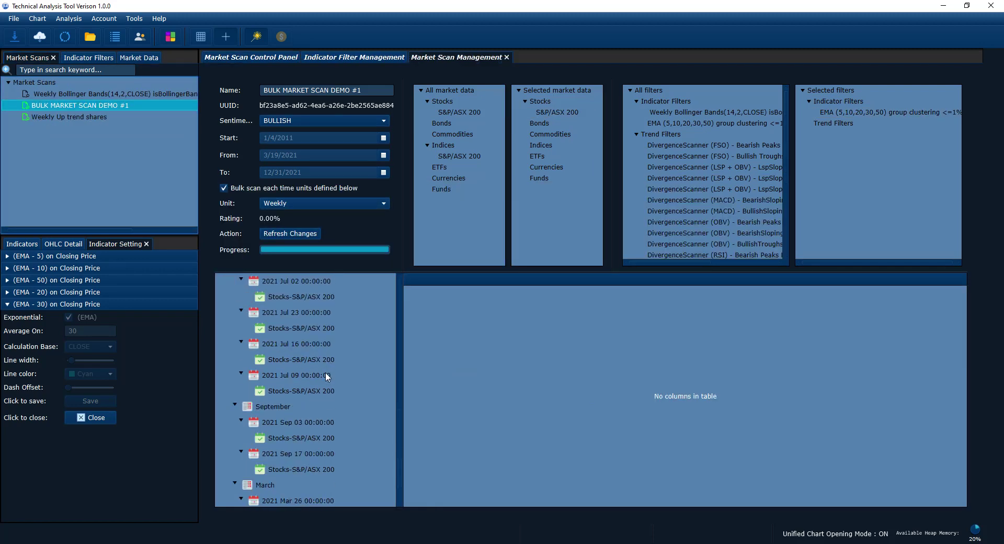
scroll(328, 380, down, 3)
click(316, 499)
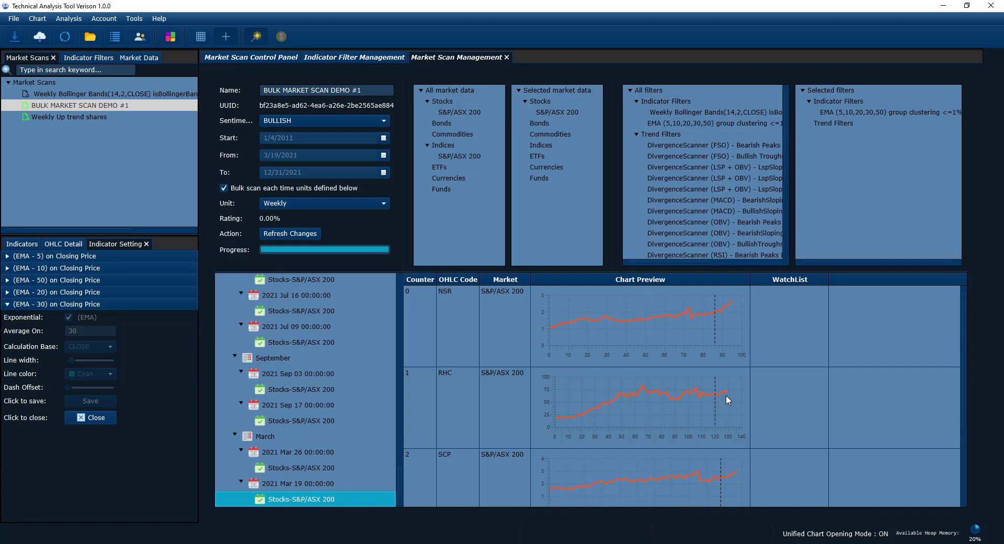
Step: Review the chart previews of NSR, RHC and SCP, and enlarge the result area to fit all three
scroll(732, 398, down, 1)
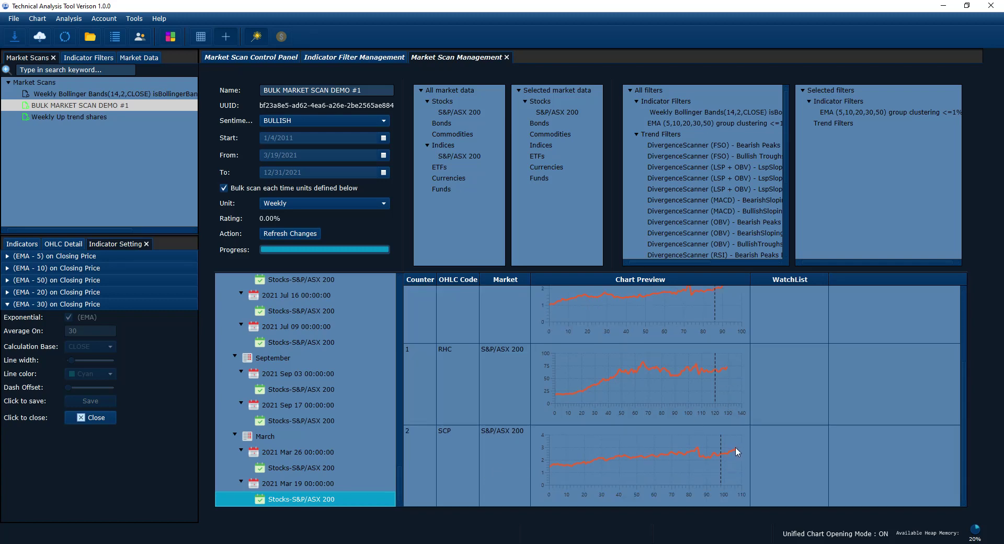
scroll(739, 454, up, 1)
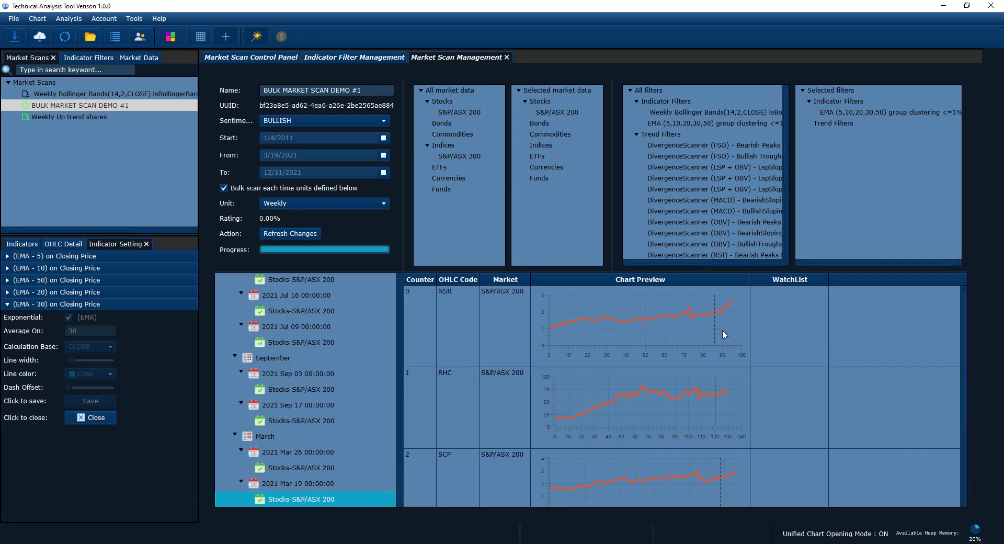
scroll(723, 341, down, 1)
scroll(724, 344, up, 1)
drag(704, 271, 705, 192)
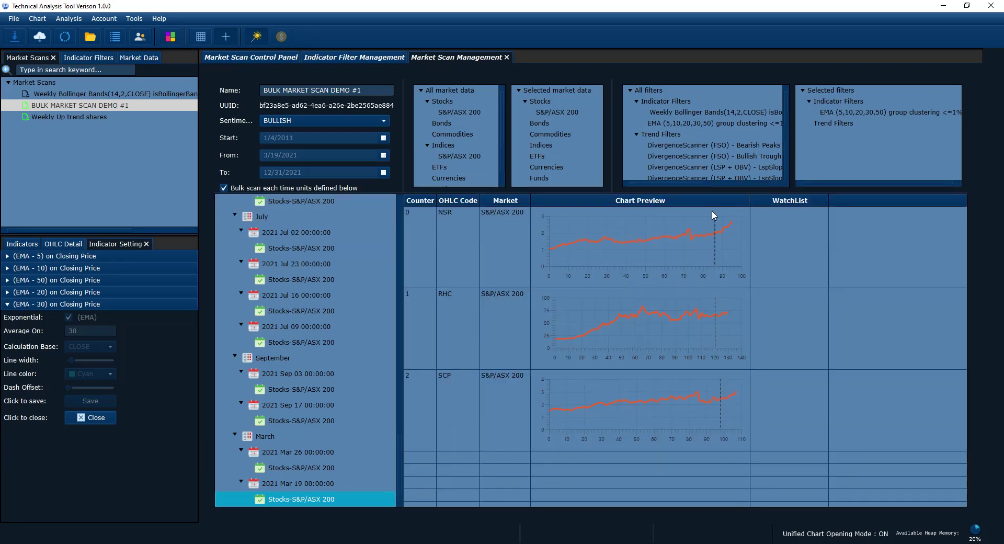
Step: Open the NSR chart from the scan results as candlesticks and examine its EMA lines around 2021-03-19
click(642, 236)
double_click(640, 233)
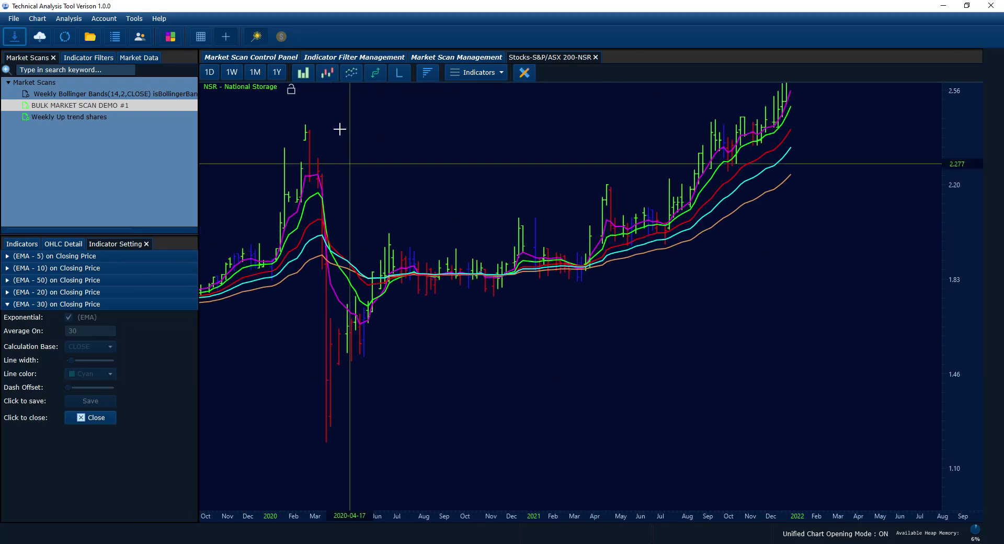
click(327, 72)
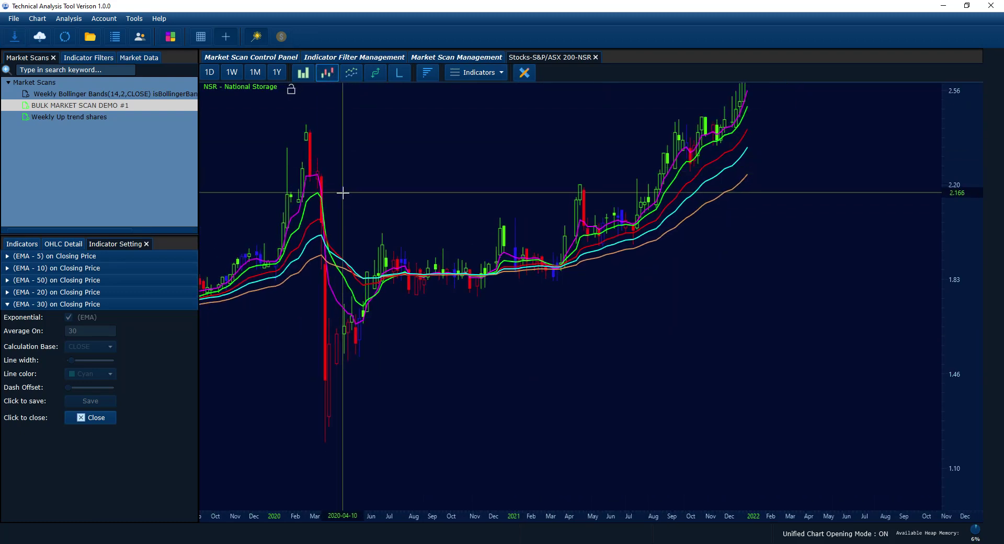
drag(354, 199, 385, 197)
scroll(467, 209, up, 2)
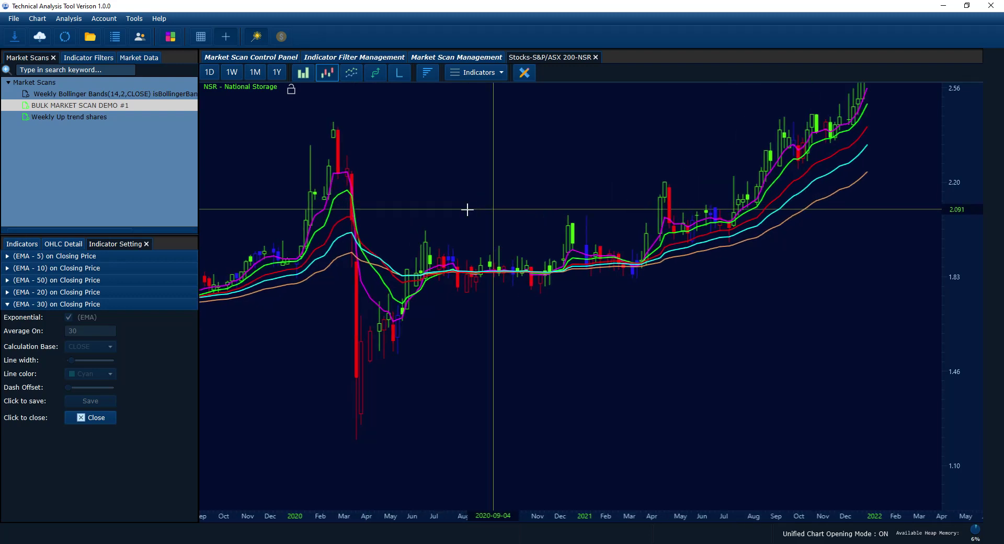
scroll(466, 209, down, 2)
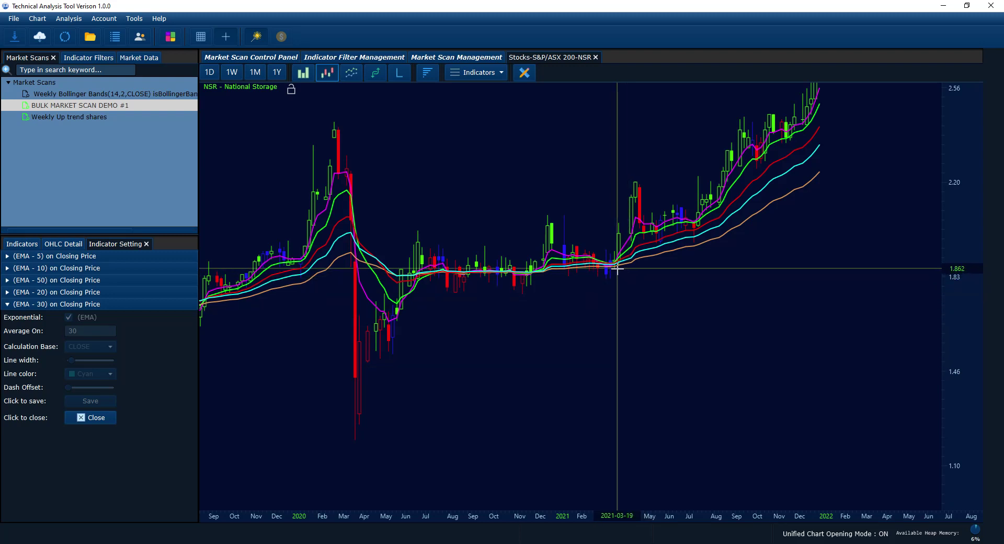
drag(630, 332, 677, 345)
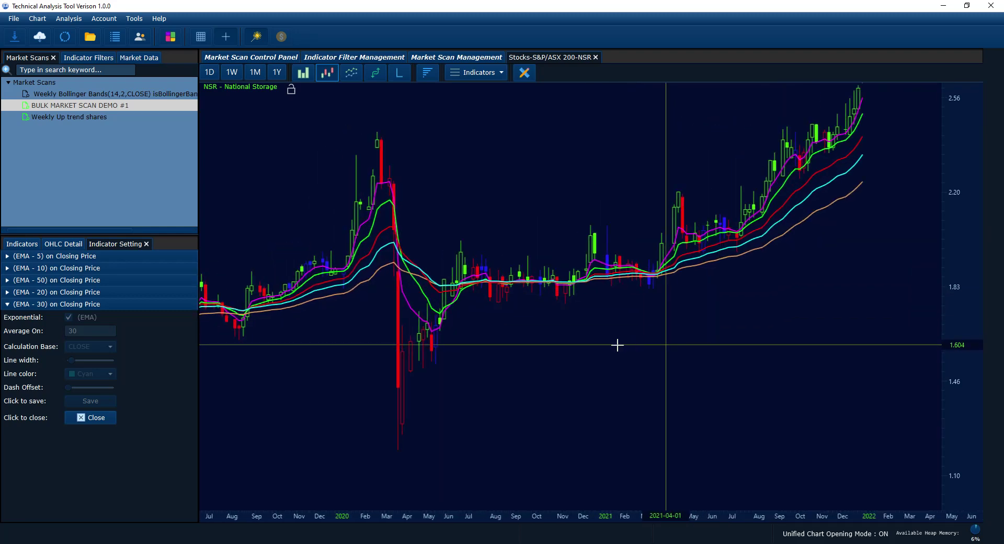
Step: Add the Relative Strength (Mansfield) indicator to the NSR chart, with ^AXJO as the comparison data
click(482, 77)
click(482, 209)
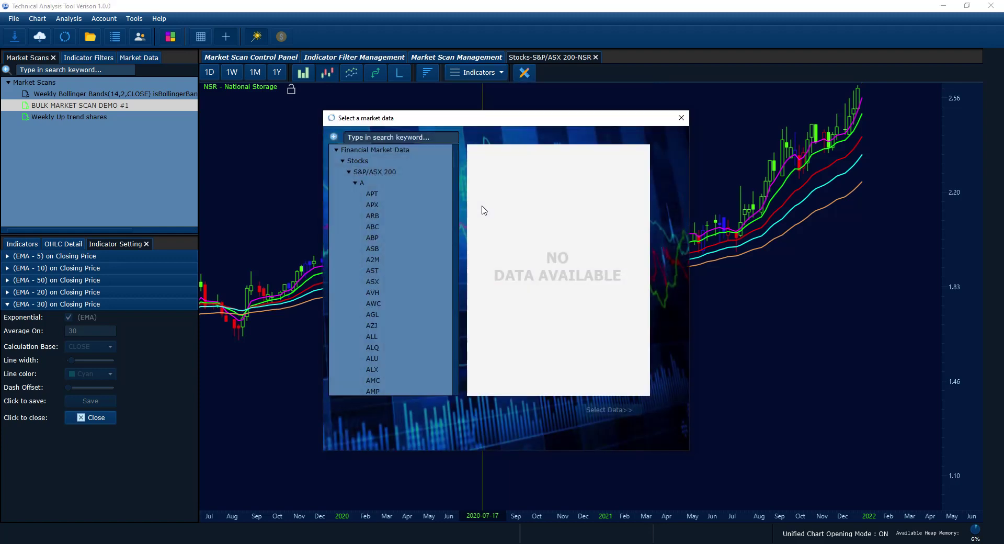
click(415, 246)
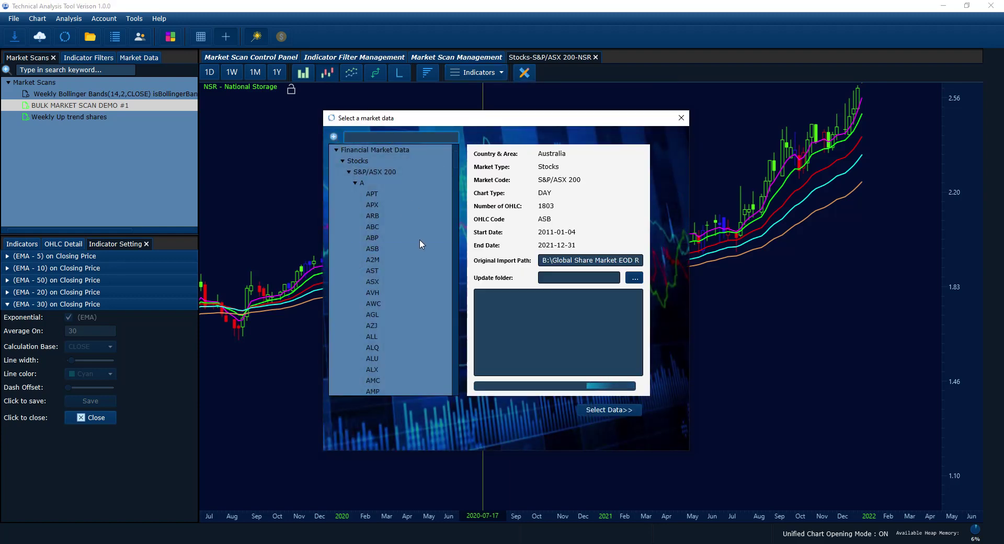
text(^AXJO)
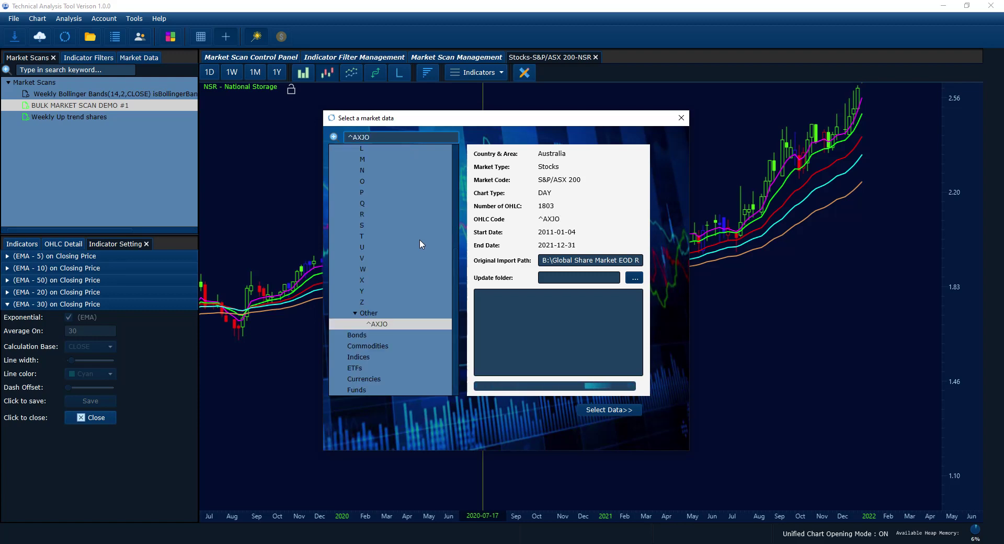
click(396, 324)
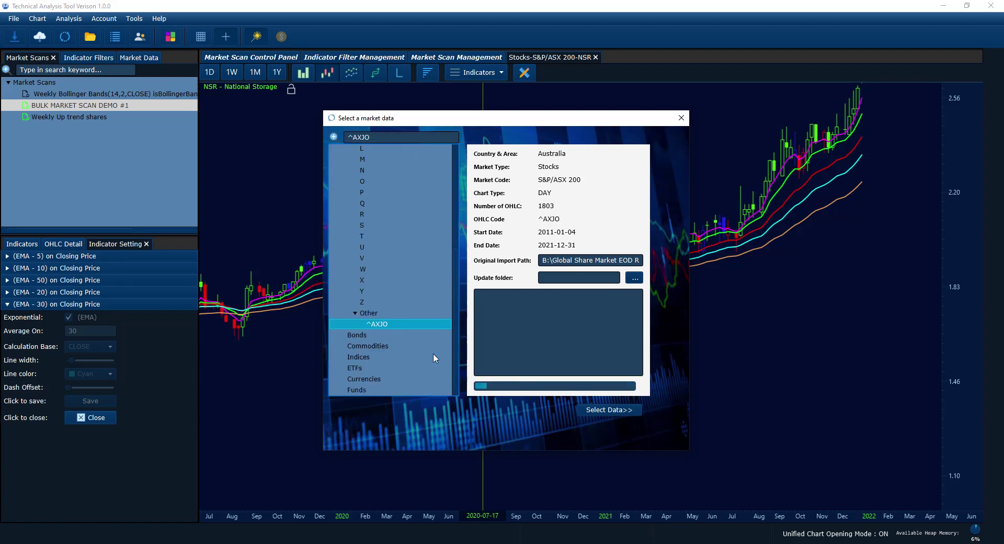
click(597, 411)
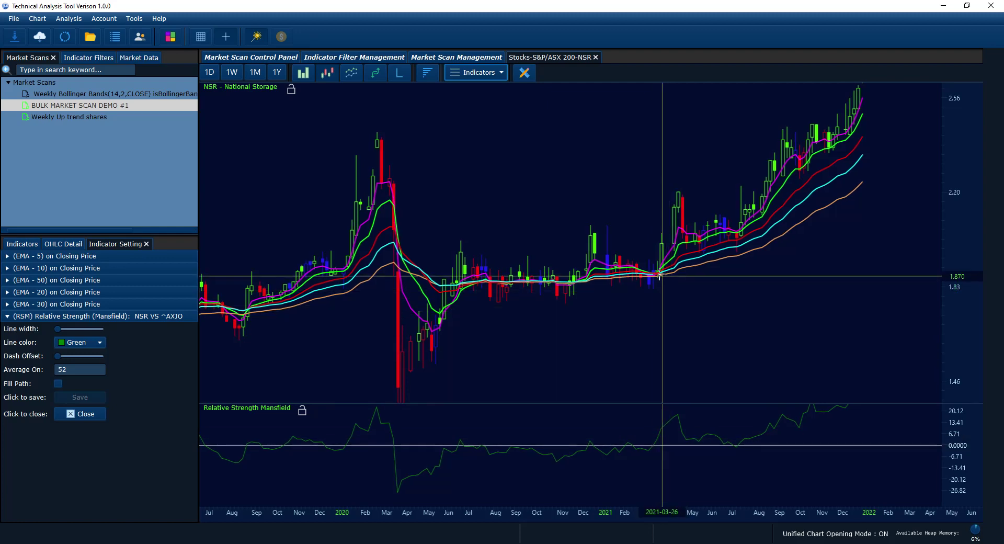
Step: Compare the NSR price and Mansfield relative strength around March 2021, and close the chart
drag(657, 275, 673, 314)
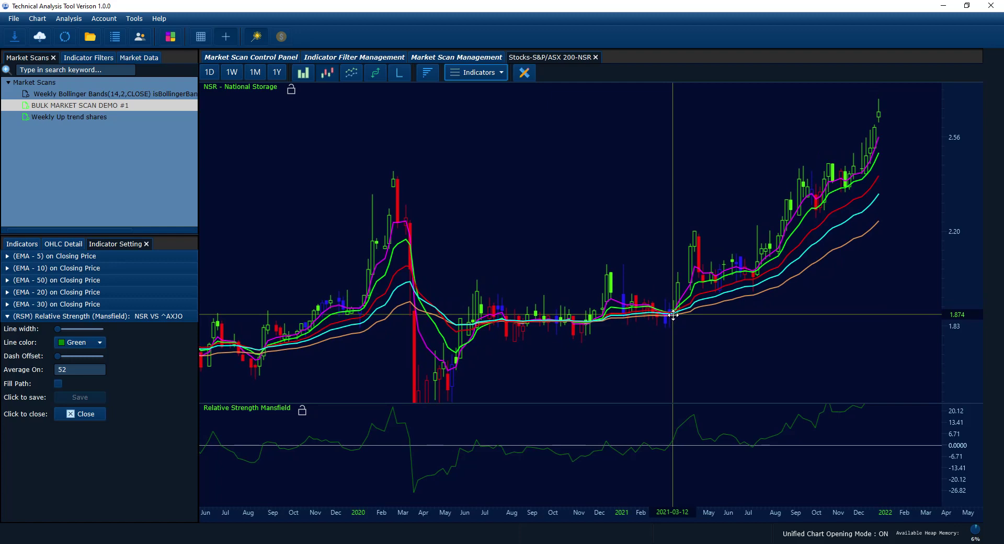
drag(673, 314, 673, 315)
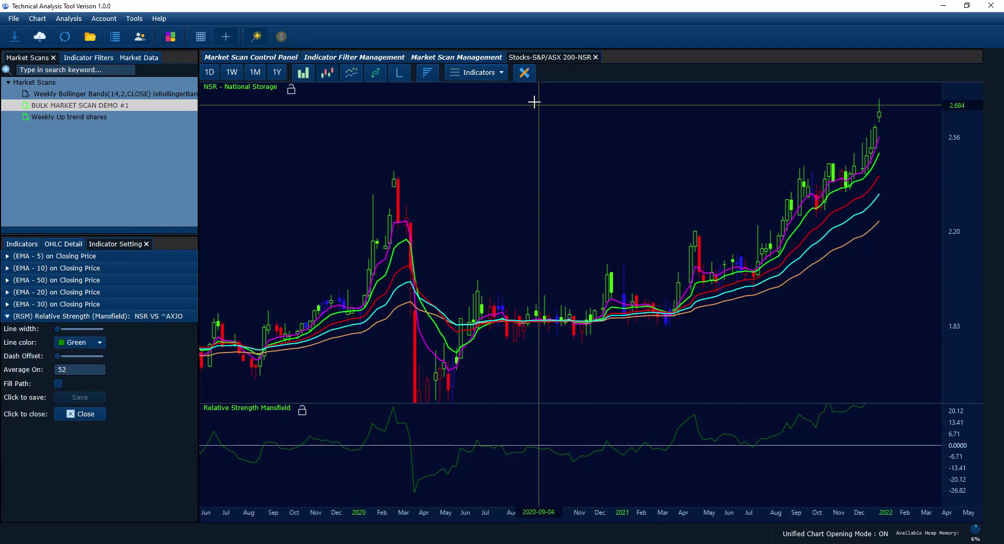
click(595, 57)
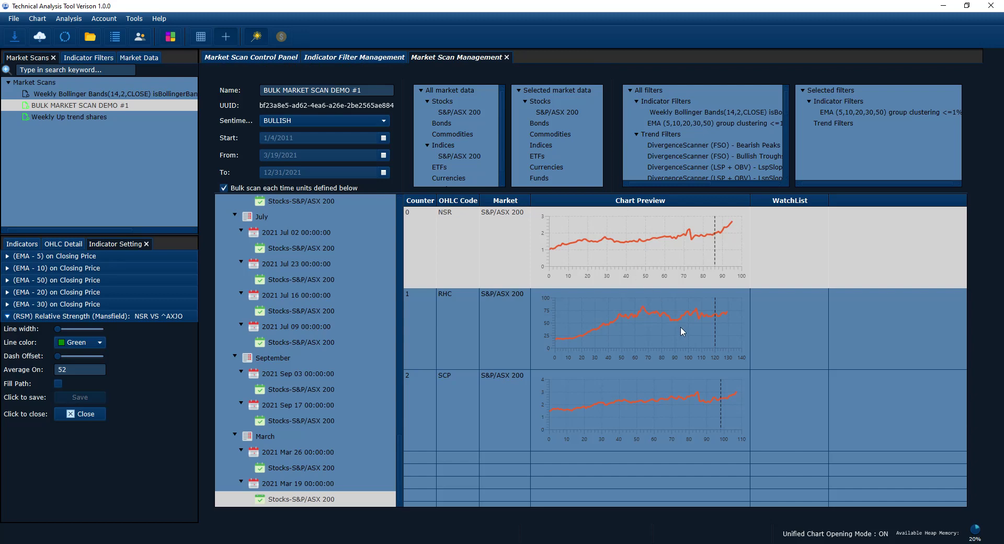
Step: Open the SCP chart from the scan results and display its 2019 to 2021 prices as candlesticks
click(674, 396)
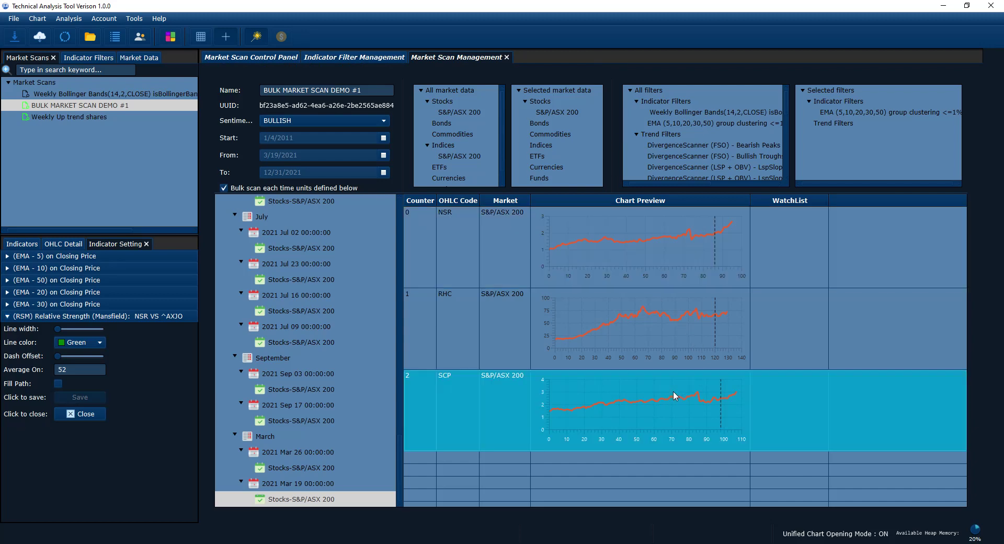
double_click(673, 390)
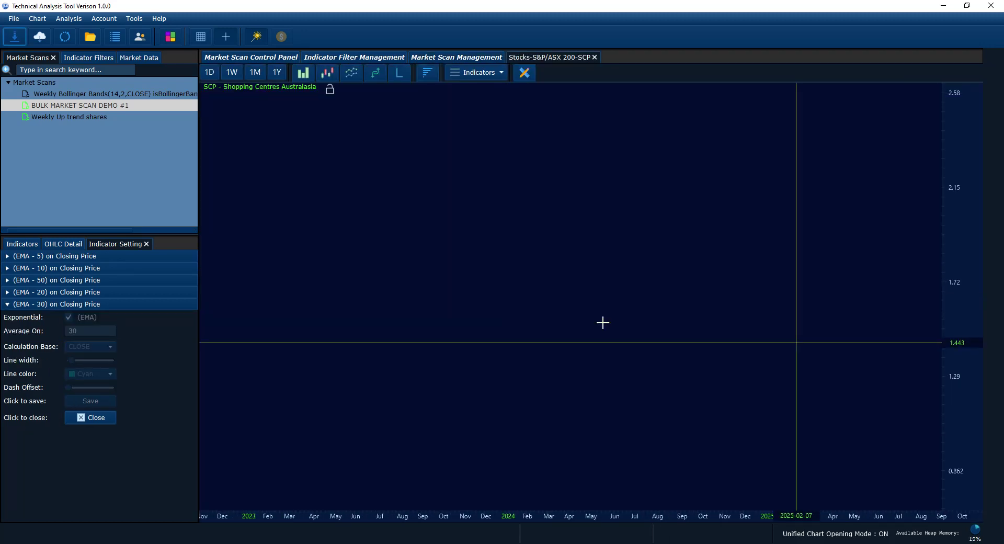
click(327, 72)
drag(427, 183, 907, 240)
drag(979, 290, 682, 342)
Step: Add the Relative Strength (Mansfield) indicator to the SCP chart, with ^AXJO as the comparison data
click(465, 72)
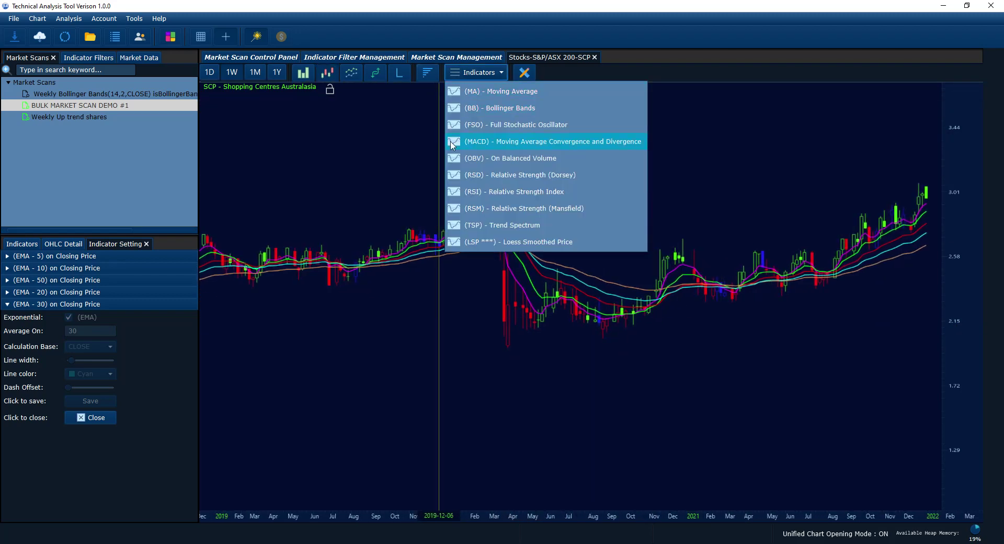
click(481, 209)
click(377, 324)
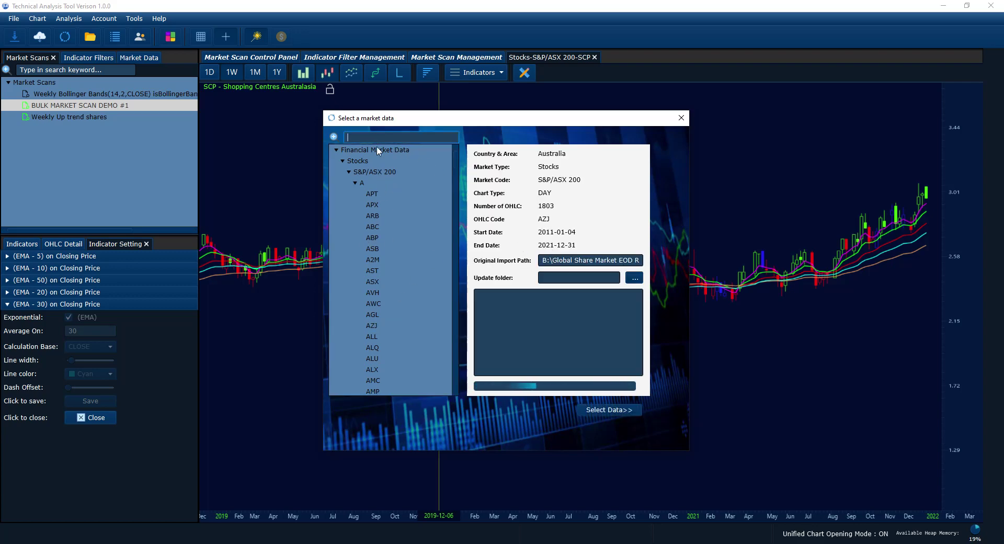
text(^A)
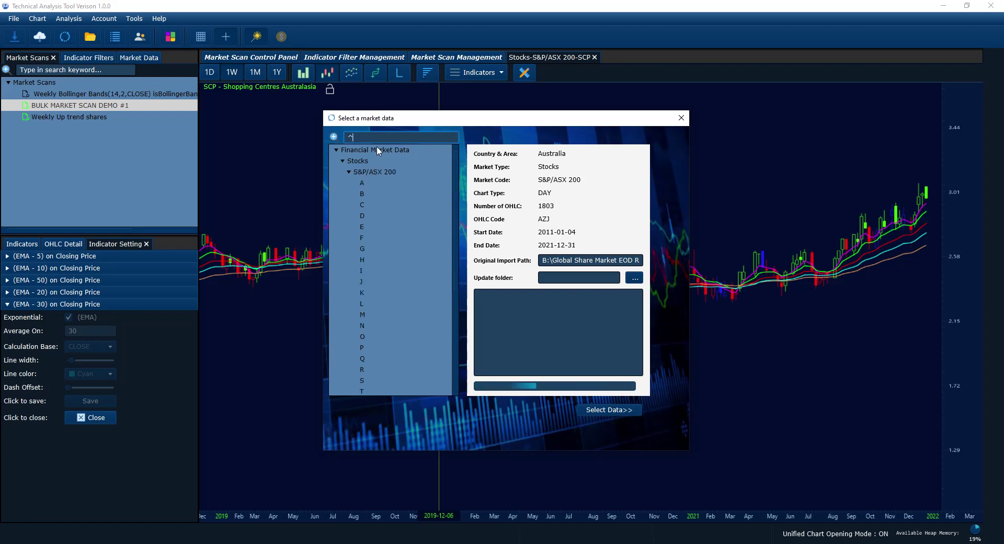
text(XJO)
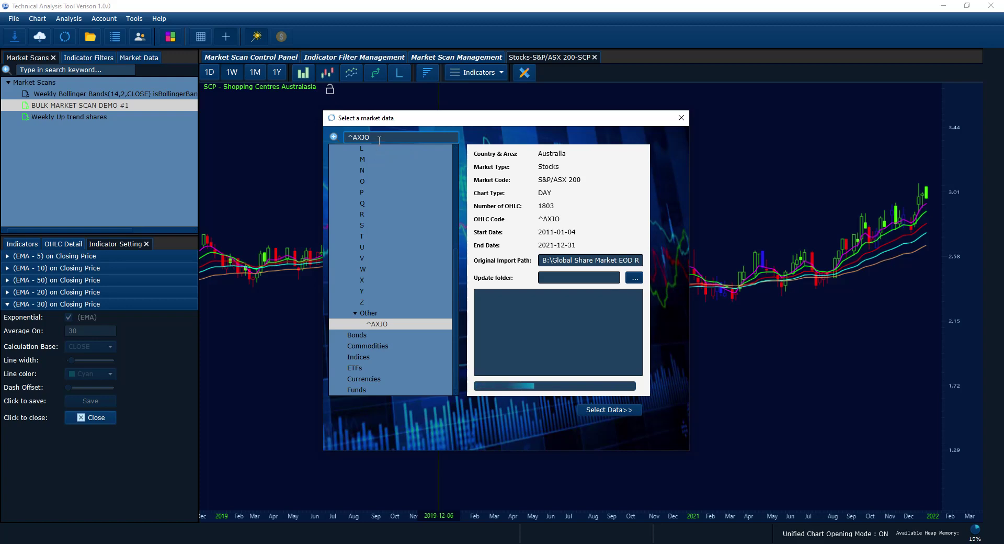
triple_click(379, 138)
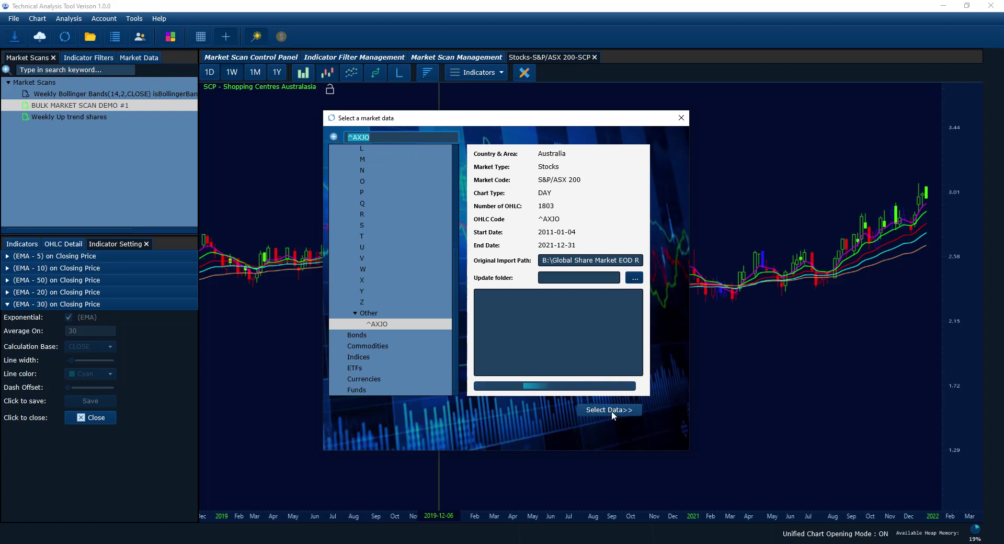
click(610, 409)
Step: Examine the SCP price, EMA lines and Mansfield relative strength around 2021-03-19, and close the chart
drag(767, 351, 567, 354)
drag(953, 330, 952, 366)
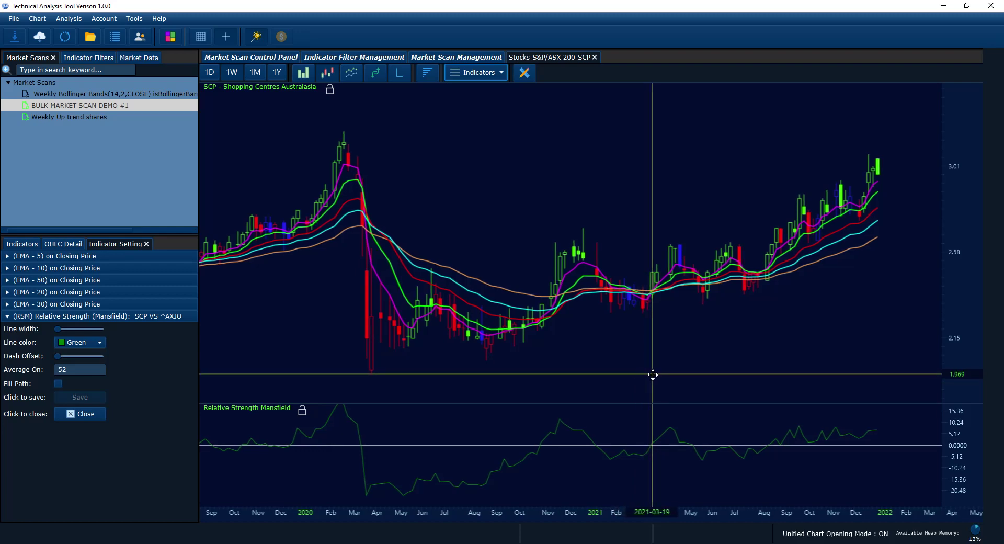
drag(653, 375, 627, 374)
drag(627, 374, 626, 374)
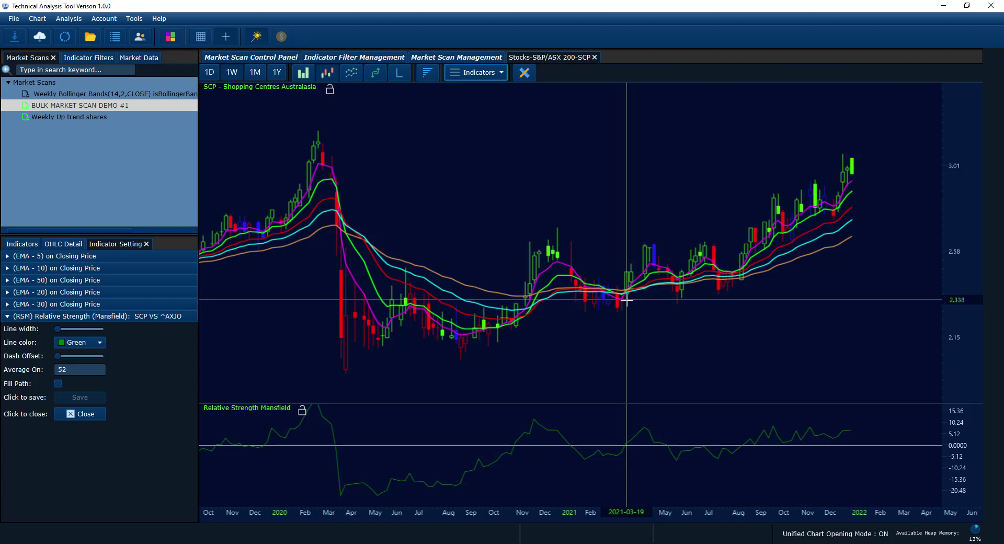
mouse_move(627, 300)
mouse_down()
mouse_move(651, 305)
mouse_move(614, 299)
mouse_up()
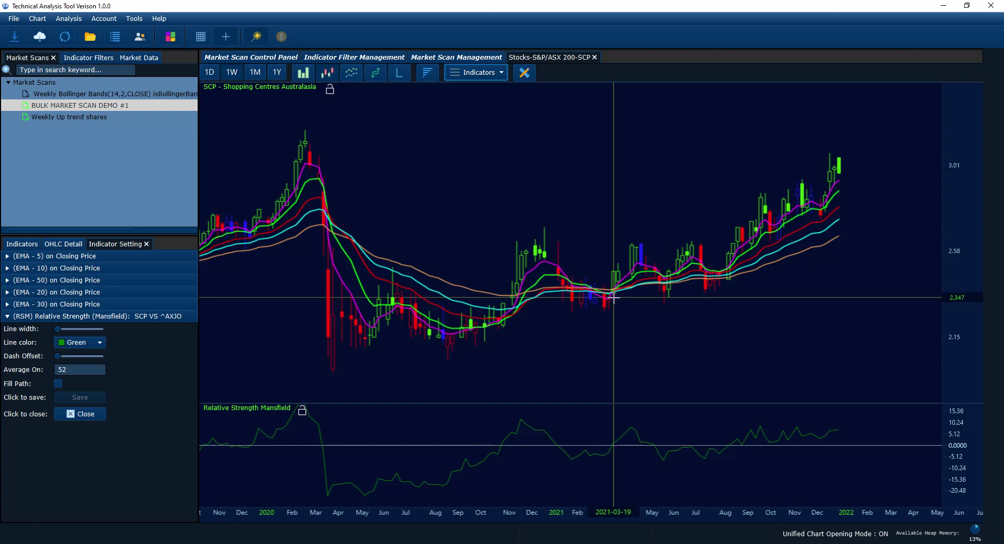
drag(613, 297, 615, 304)
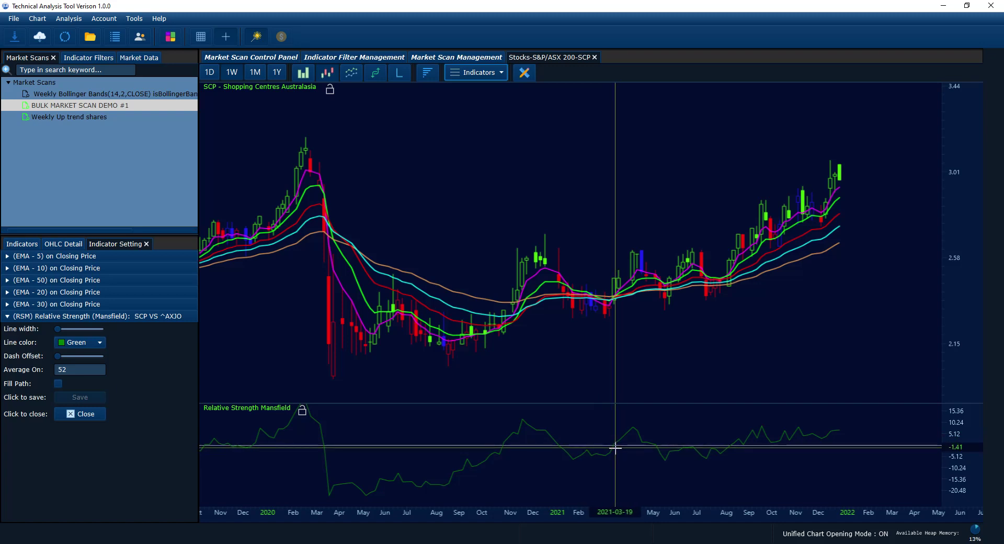
drag(615, 447, 617, 448)
drag(618, 388, 622, 387)
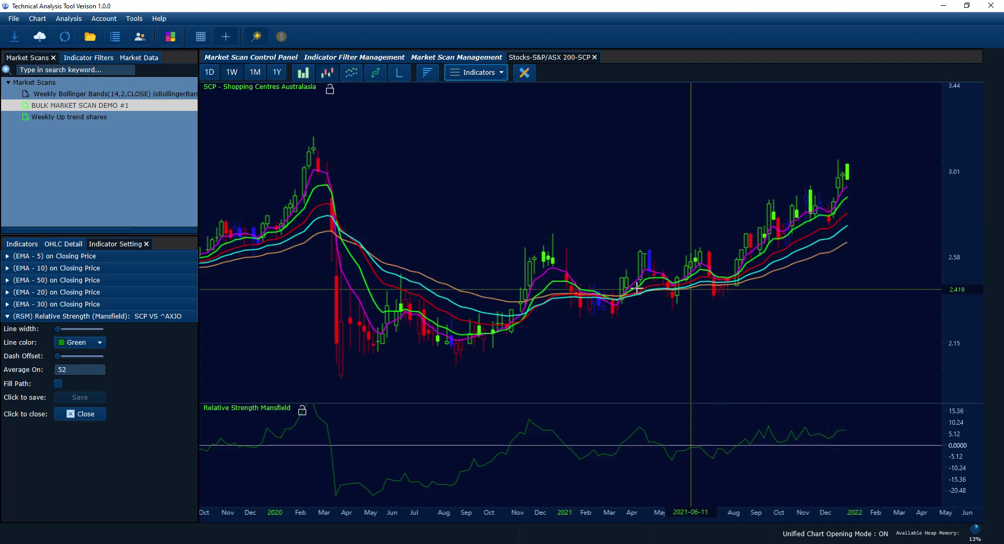
scroll(590, 240, down, 2)
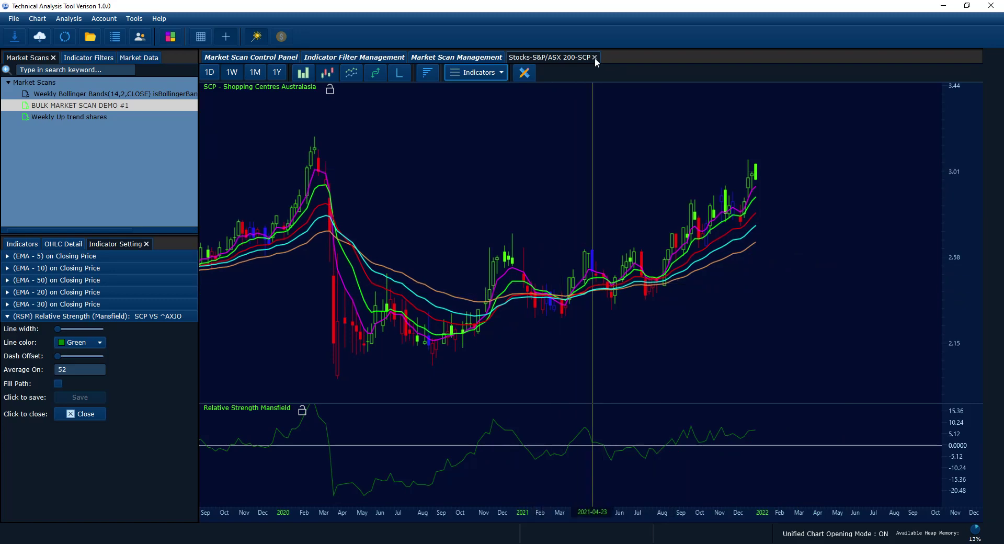
click(594, 57)
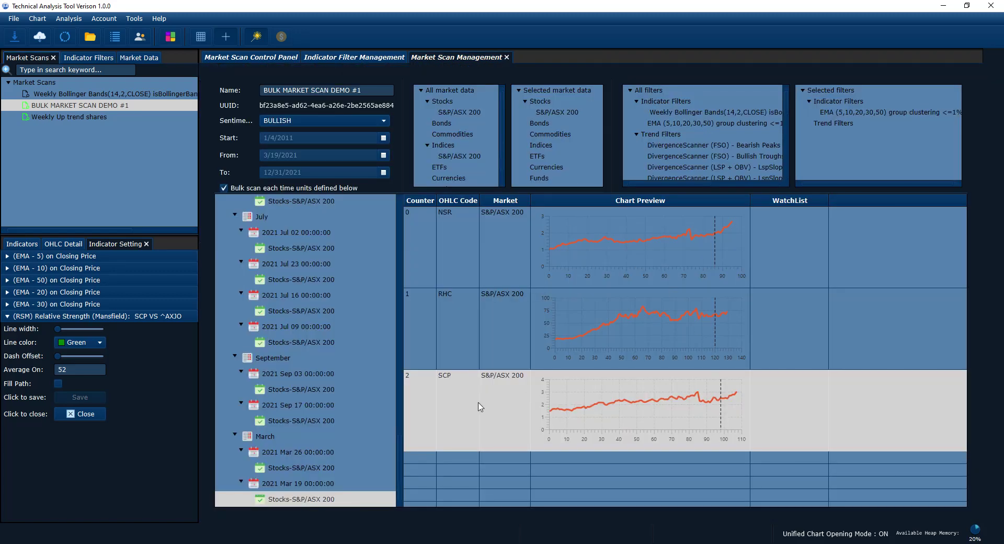
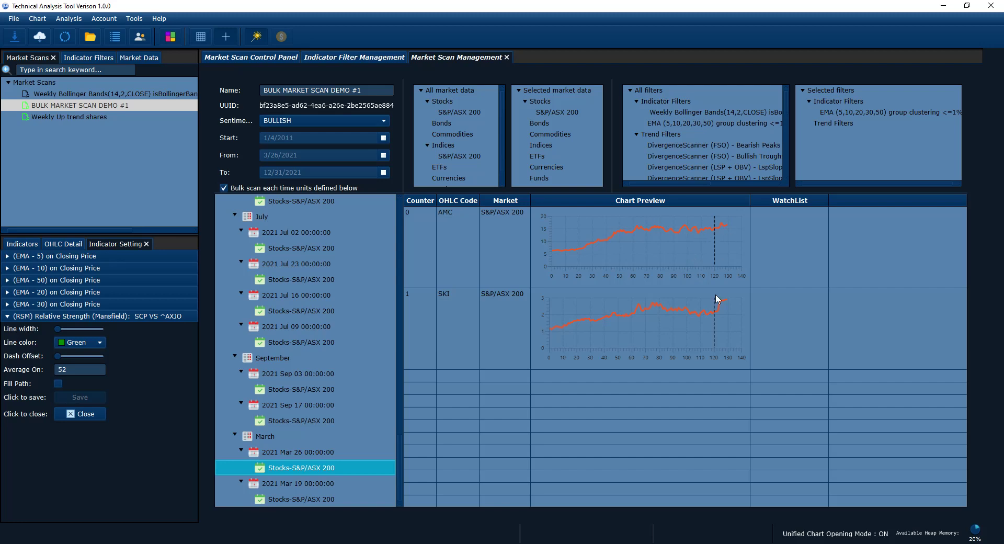
Step: Open the SKI chart from the 2021 Mar 26 scan results and bring it into view
click(707, 324)
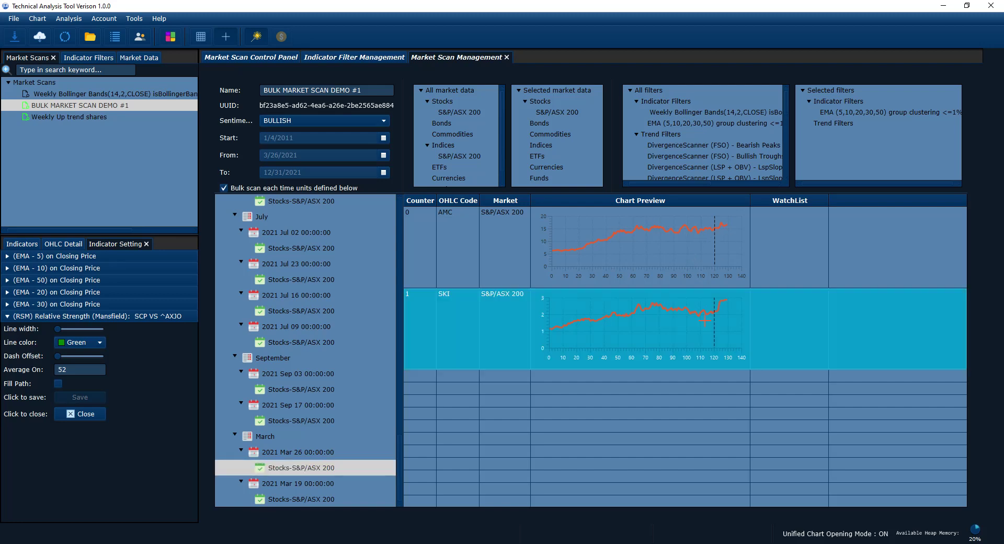
double_click(705, 319)
click(230, 62)
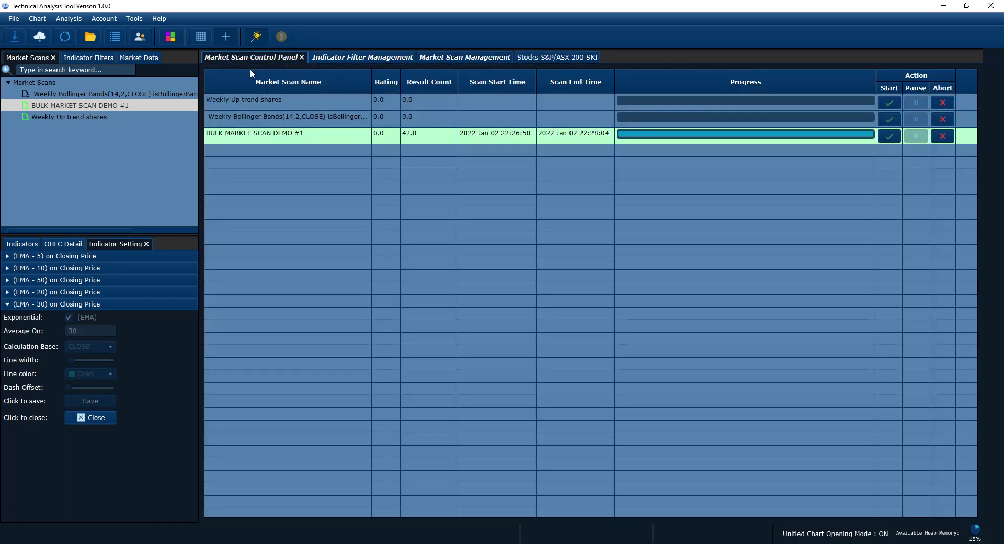
click(556, 59)
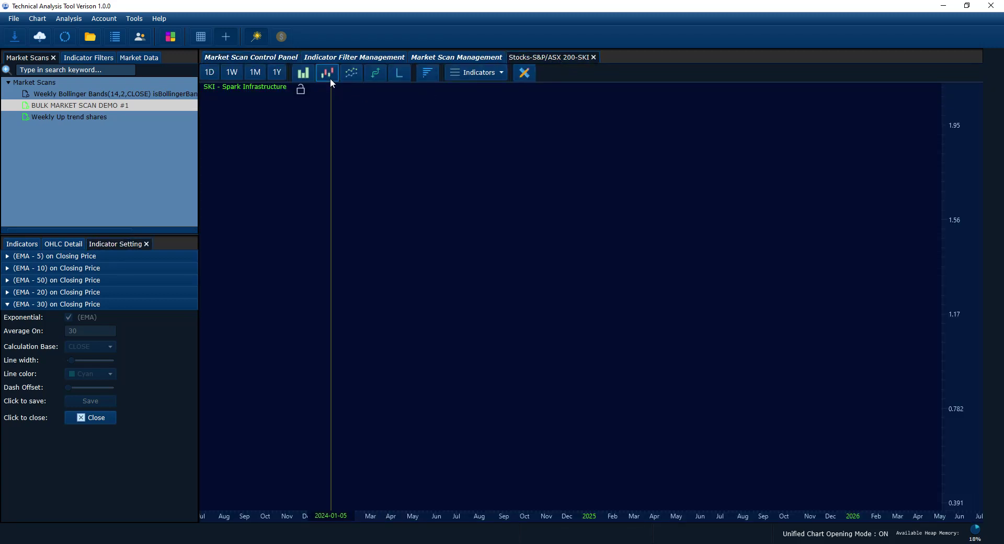
click(500, 75)
click(498, 192)
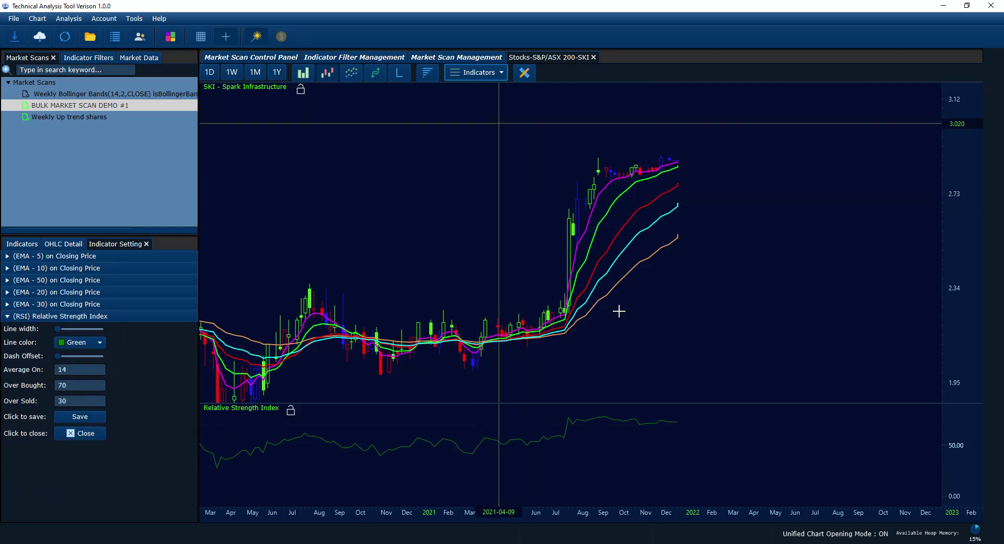
click(80, 433)
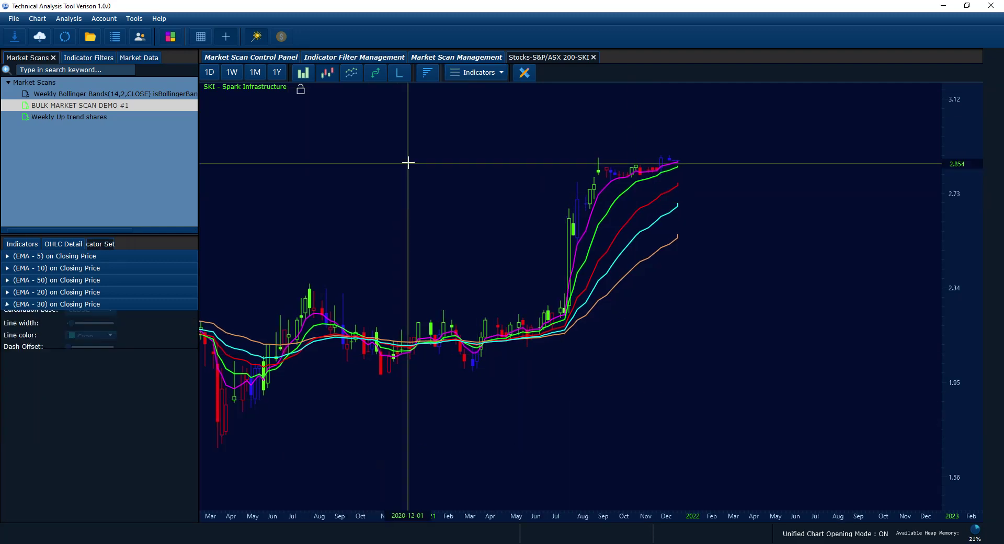
Step: Add the Relative Strength (Mansfield) indicator to the SKI chart, with ^AXJO as the comparison data
click(477, 72)
click(485, 209)
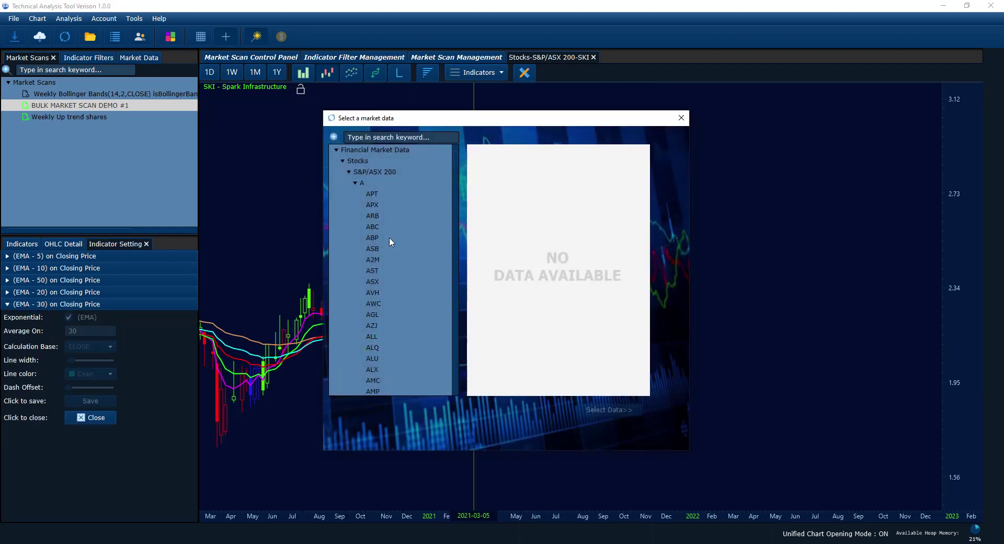
click(400, 137)
text(^AXJO)
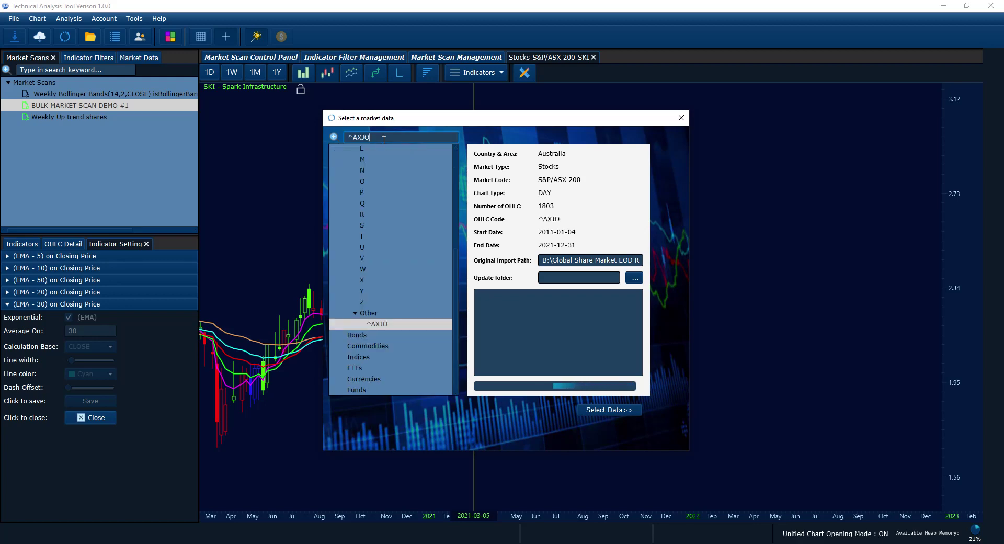
click(609, 410)
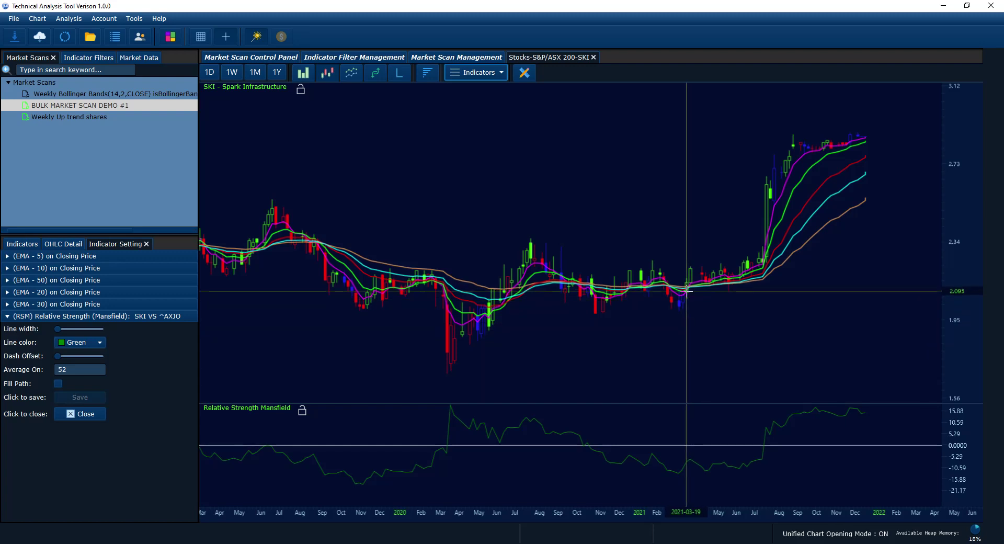
Step: Compare the SKI price and EMA lines with Mansfield relative strength around 2021-03-19, and close the chart
scroll(686, 289, down, 3)
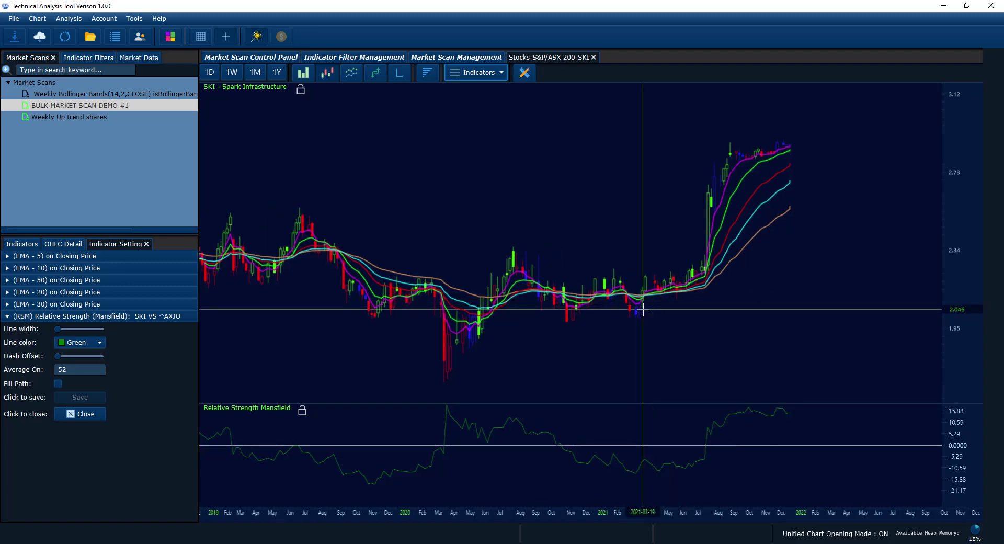
scroll(643, 311, down, 1)
drag(617, 314, 622, 318)
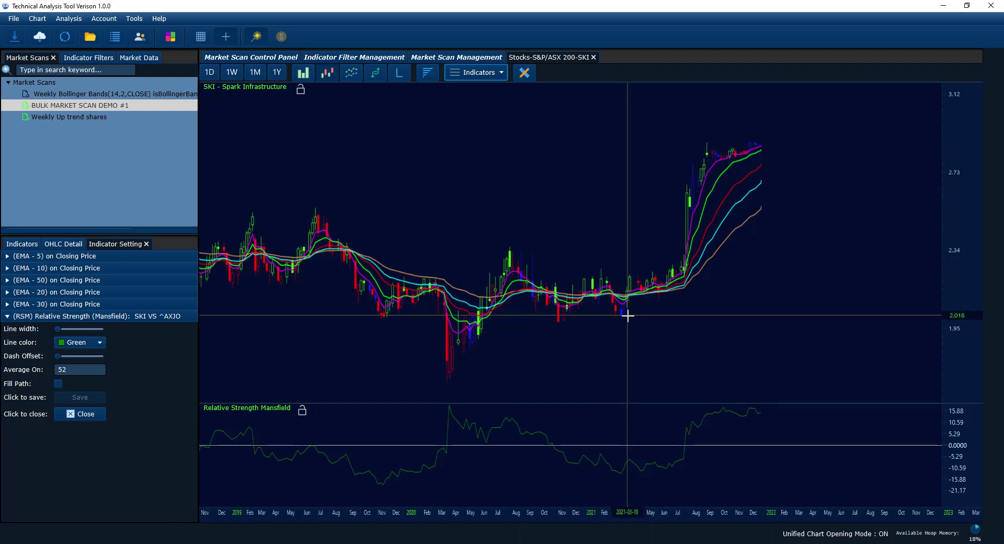
drag(627, 315, 728, 318)
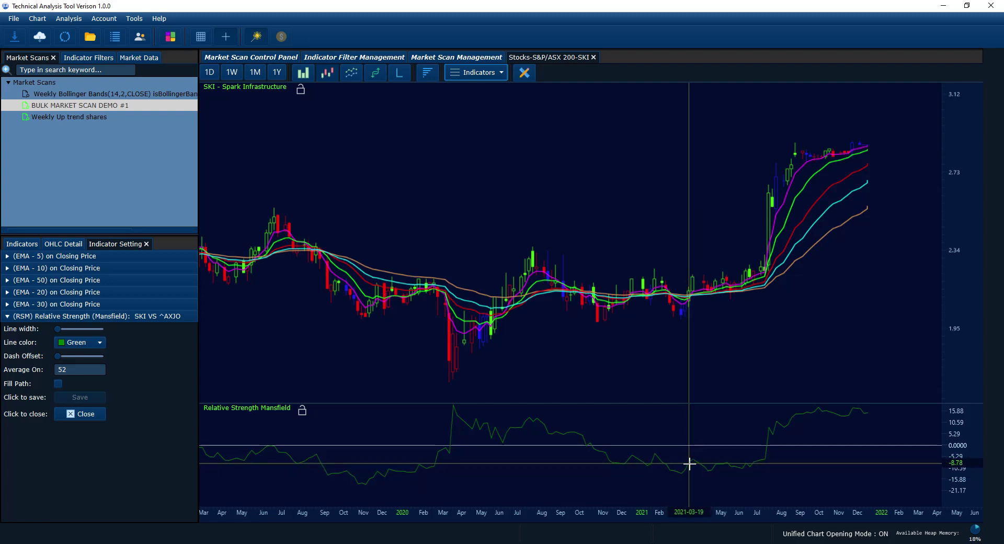
click(592, 57)
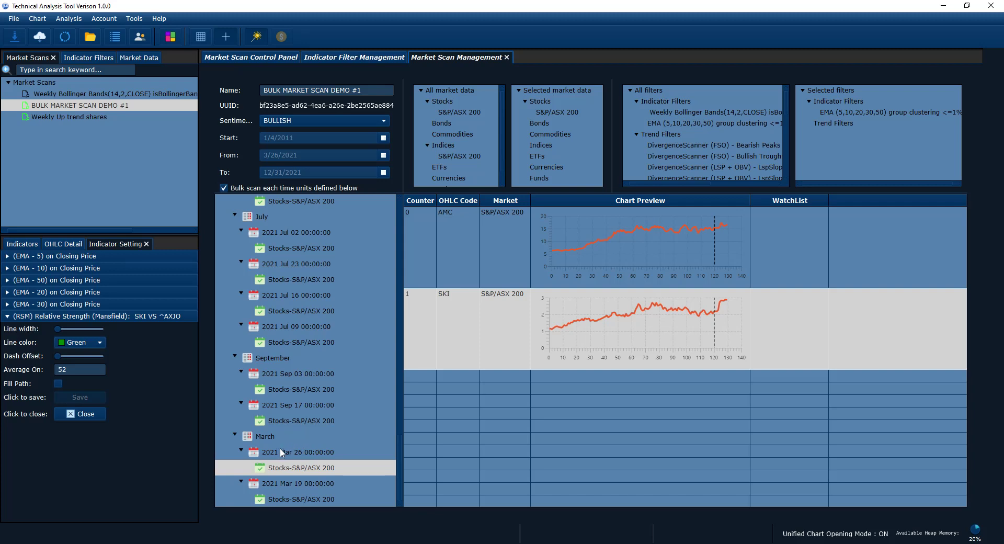
Step: Collapse the March scan results and display the S&P/ASX 200 results for 2021 Apr 09, followed by 2021 Apr 23
scroll(300, 465, up, 2)
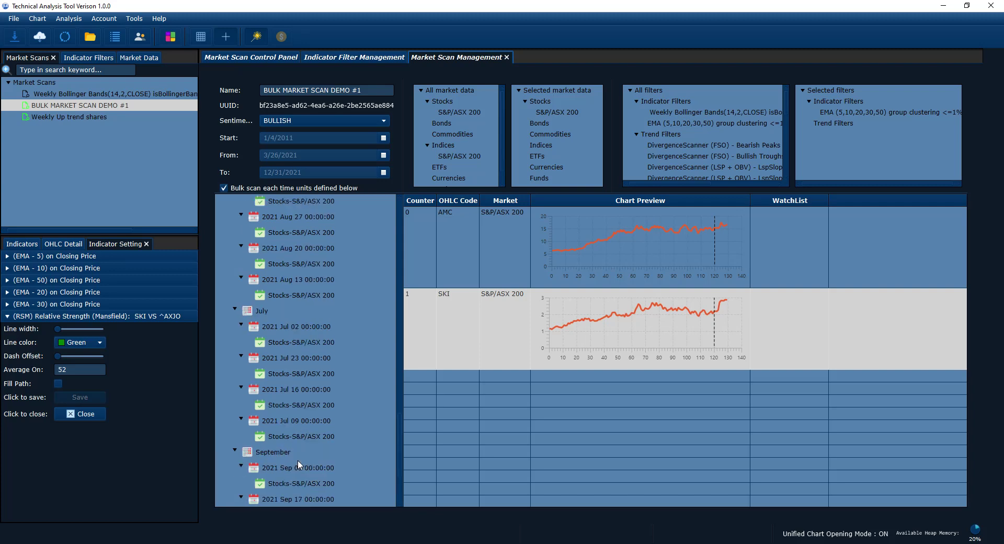
scroll(299, 464, down, 2)
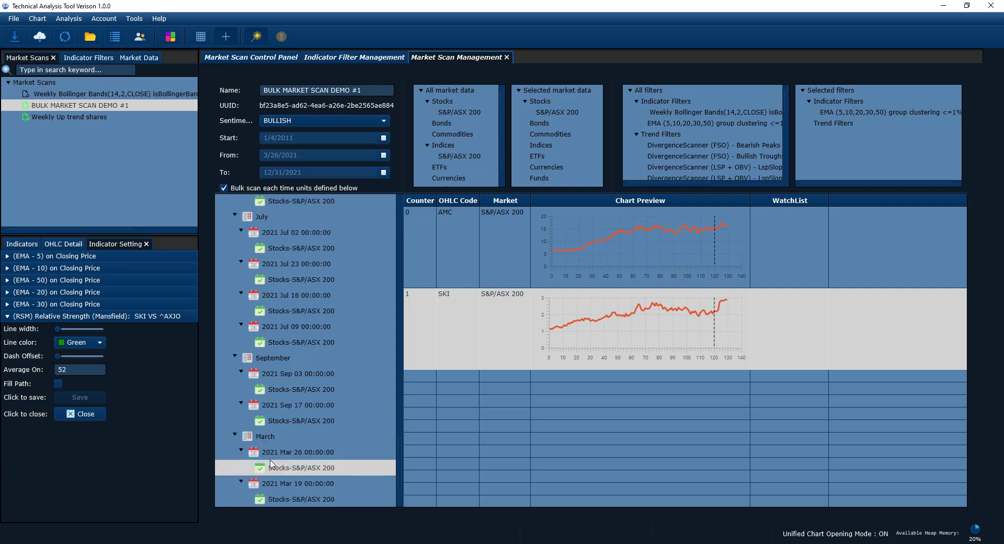
click(235, 435)
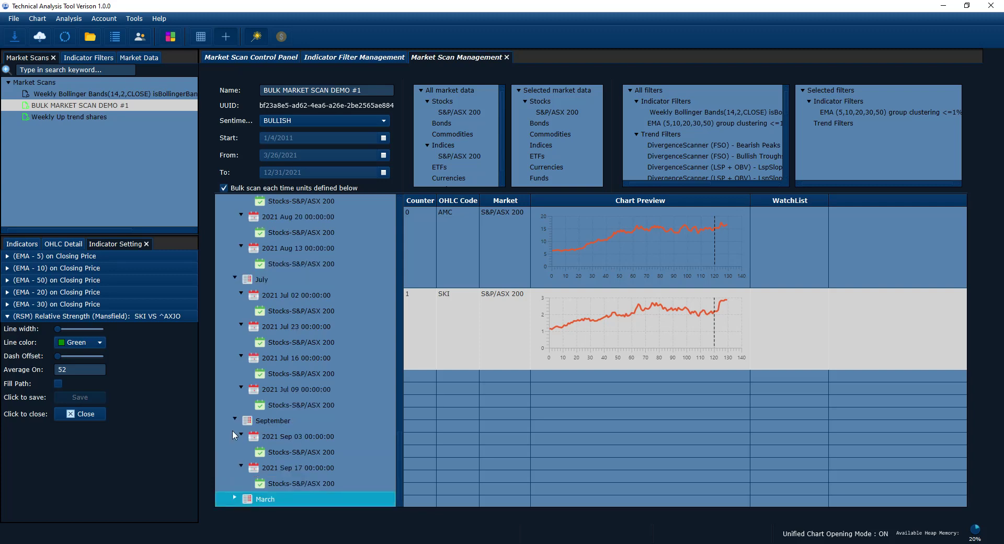
scroll(236, 428, down, 5)
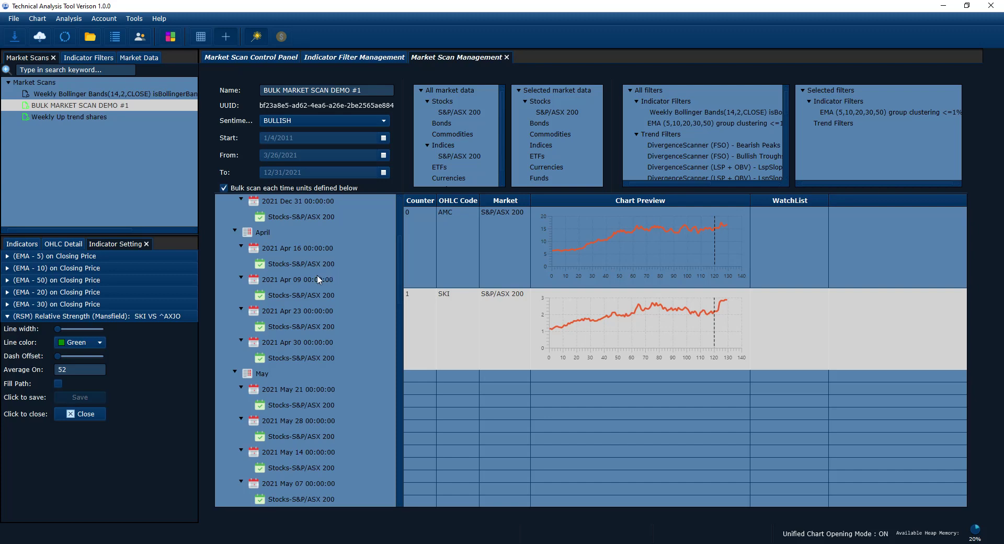
click(308, 296)
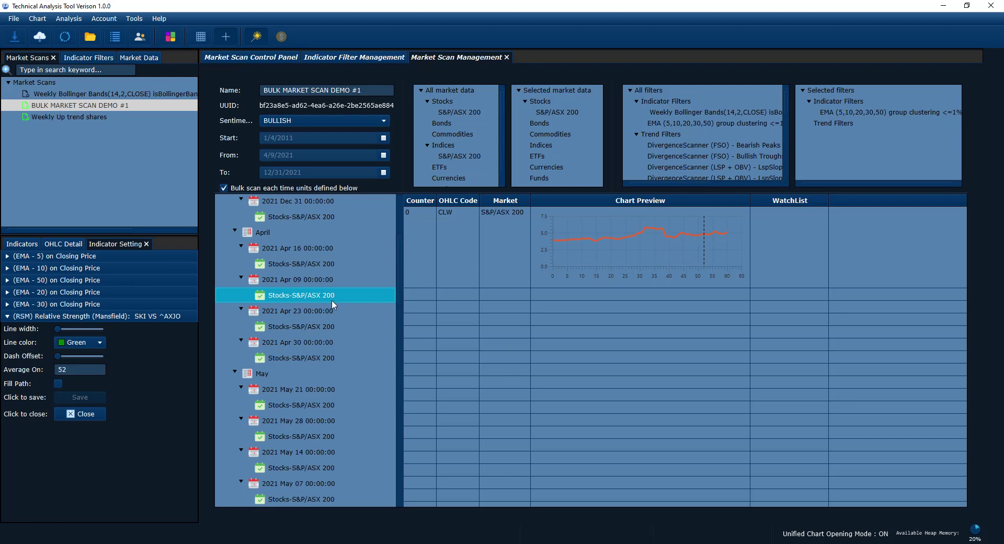
click(315, 328)
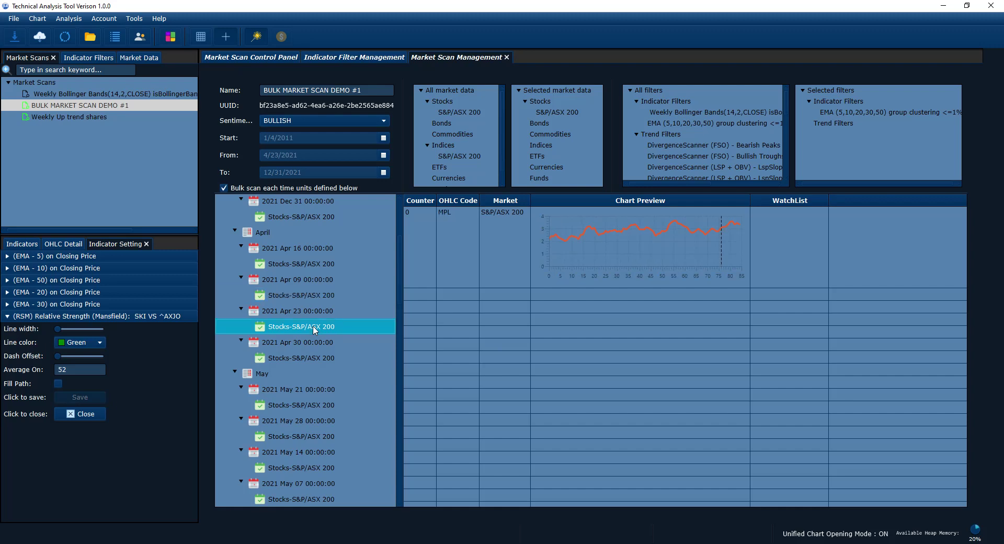
Step: Open the MPL chart from the 2021 Apr 23 scan results and bring it into view
click(578, 241)
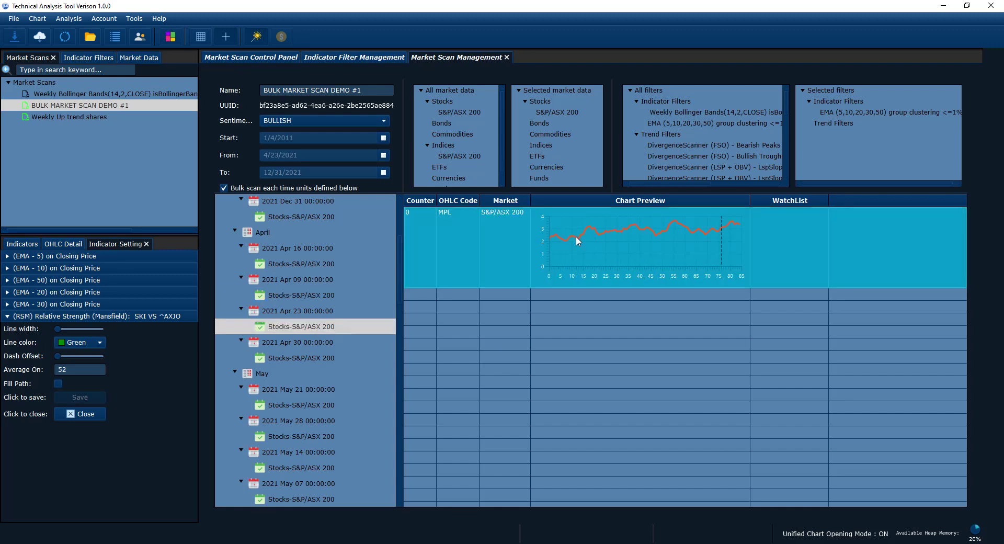
double_click(578, 241)
click(269, 59)
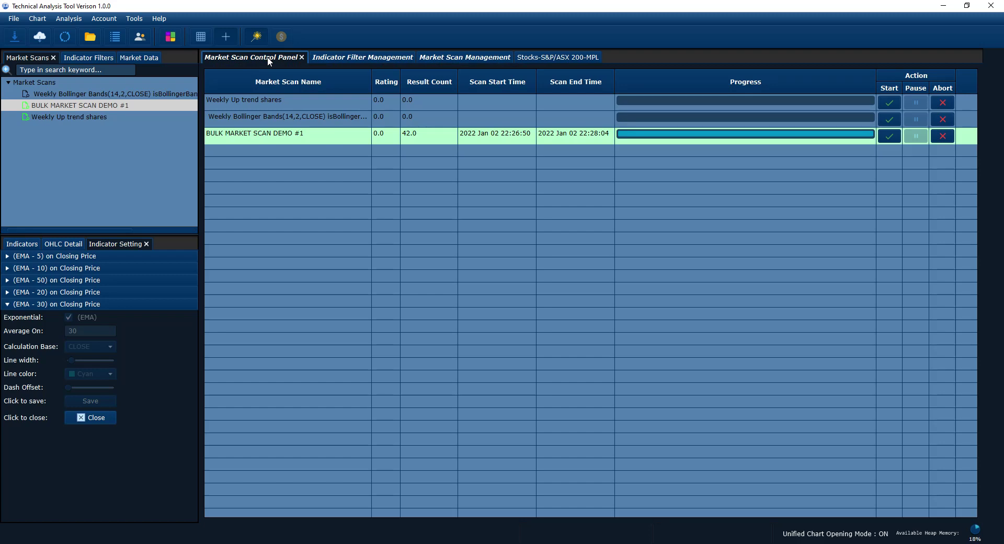
click(460, 58)
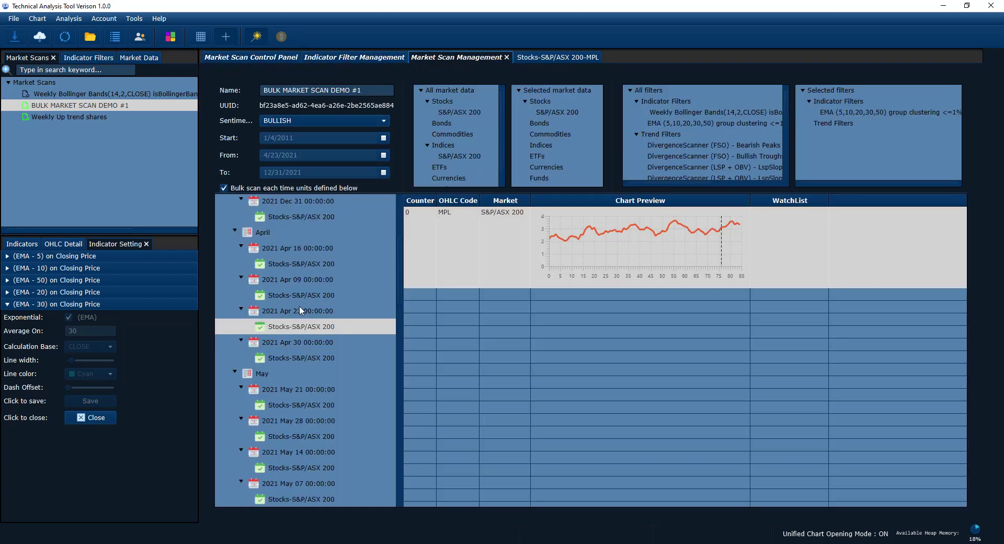
click(536, 59)
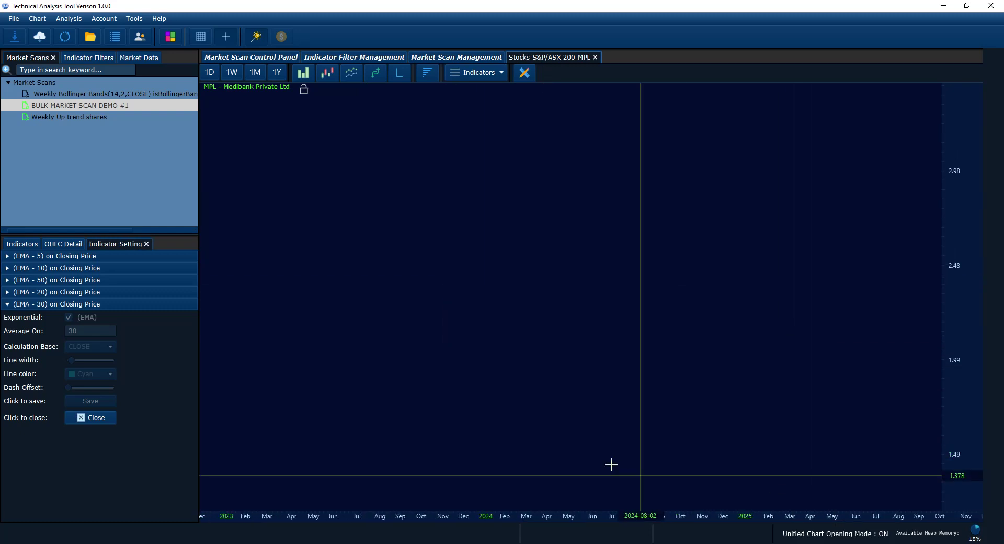
Step: Show the MPL chart as candlesticks and add the Relative Strength (Mansfield) indicator, with ^AXJO as the comparison data
click(327, 72)
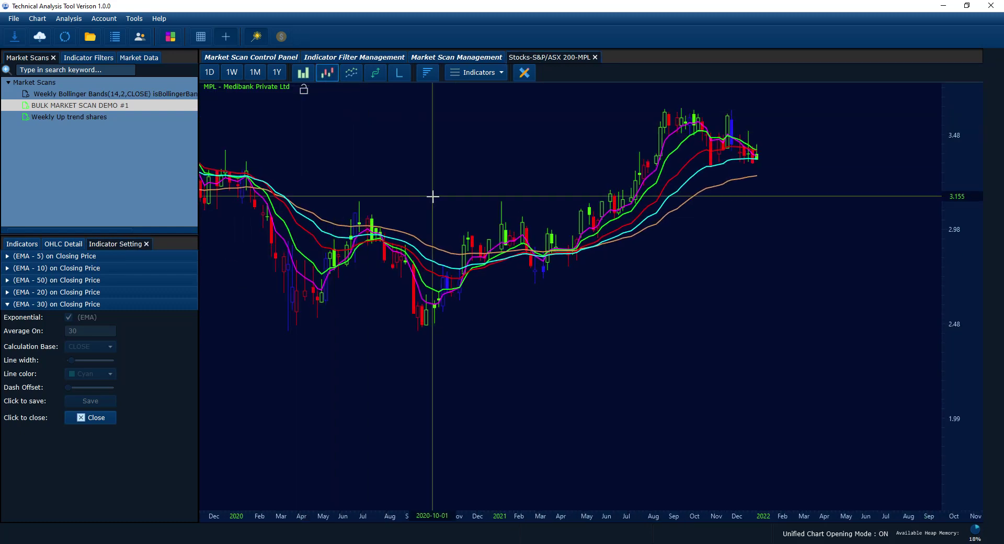
click(481, 73)
click(497, 202)
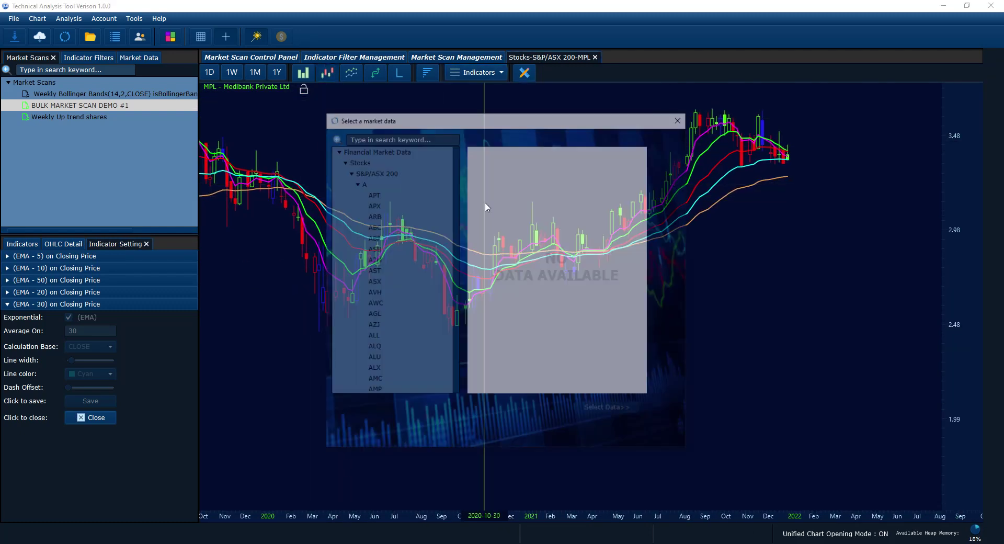
click(381, 259)
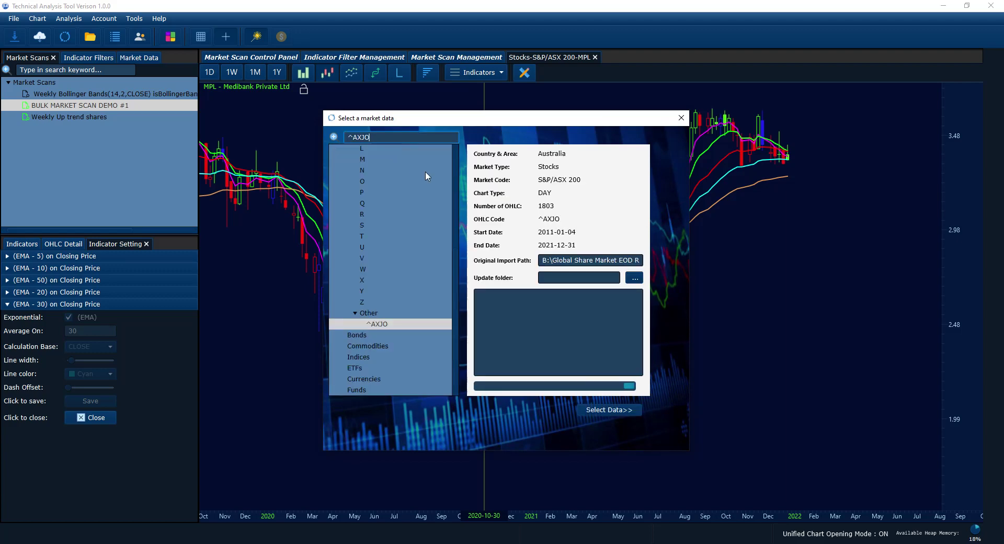
click(620, 410)
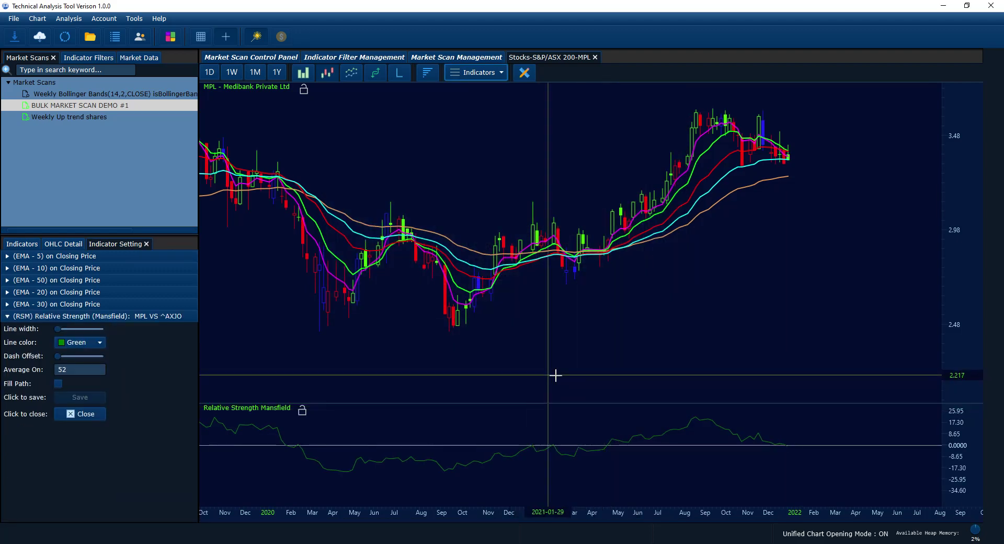
Step: Compare the MPL price and EMA lines with Mansfield relative strength around 2021-04-23, and close the chart
click(427, 58)
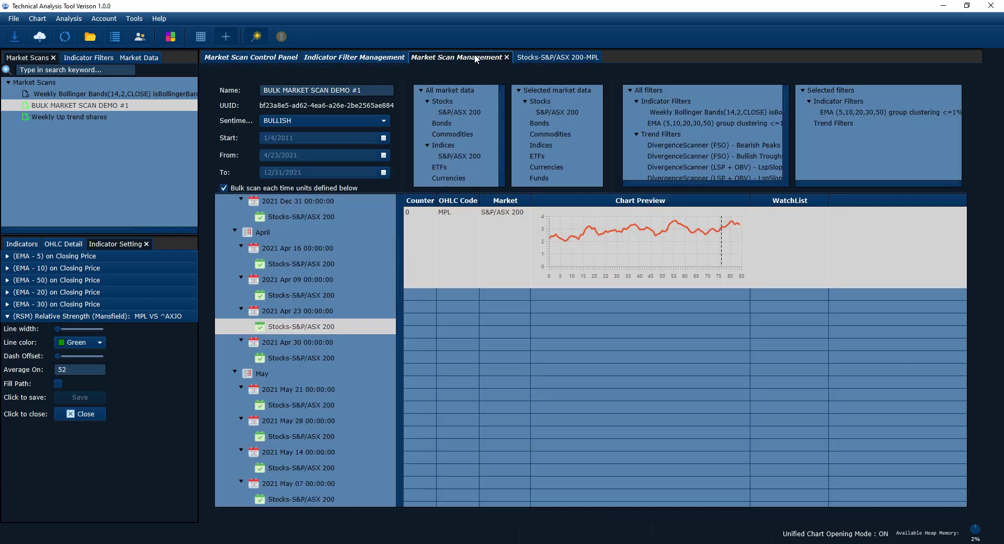
click(550, 59)
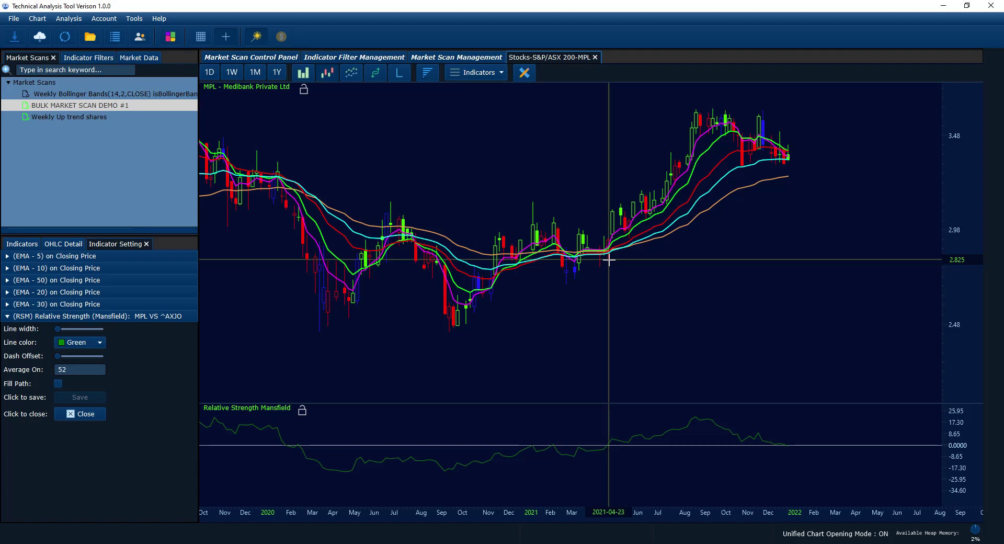
drag(608, 259, 641, 333)
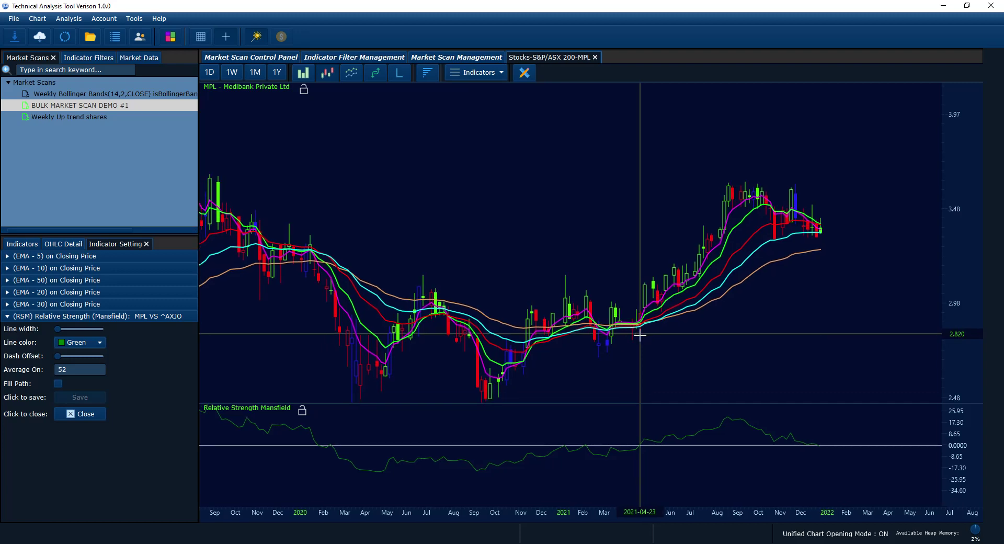
click(595, 57)
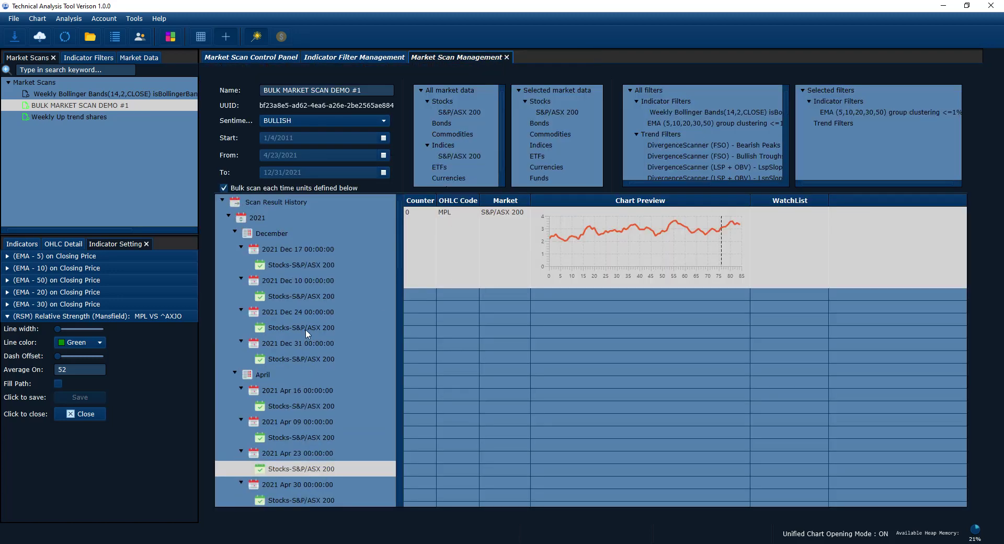
Step: Display the S&P/ASX 200 results for 2021 Dec 31 and check the scan settings and the selected EMA (5,10,20,30,50) group clustering filter
click(307, 359)
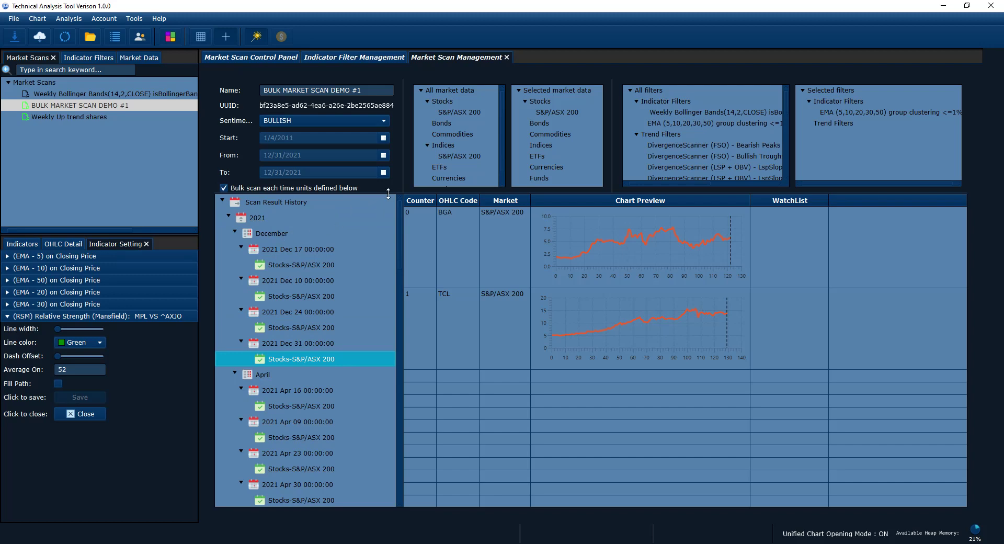
drag(388, 194, 388, 252)
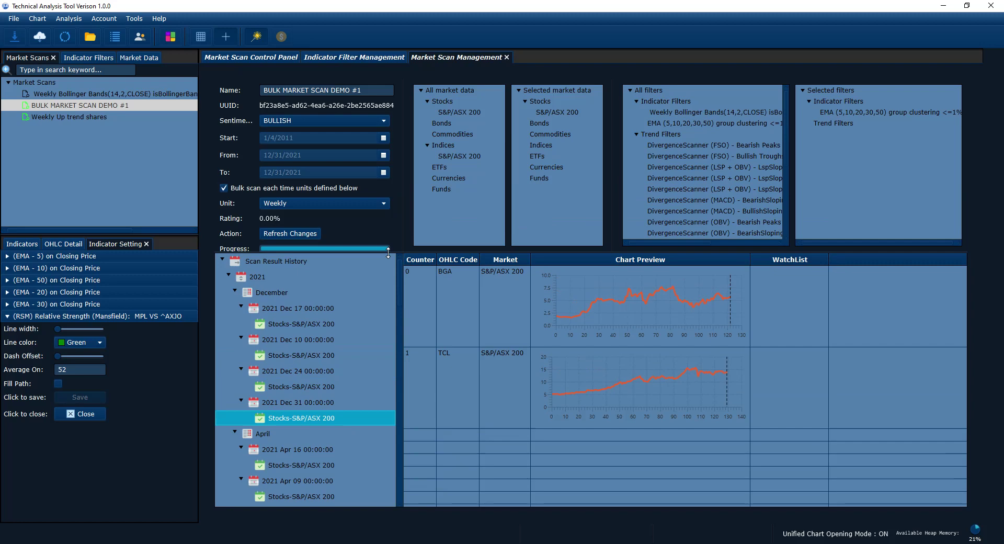
click(856, 115)
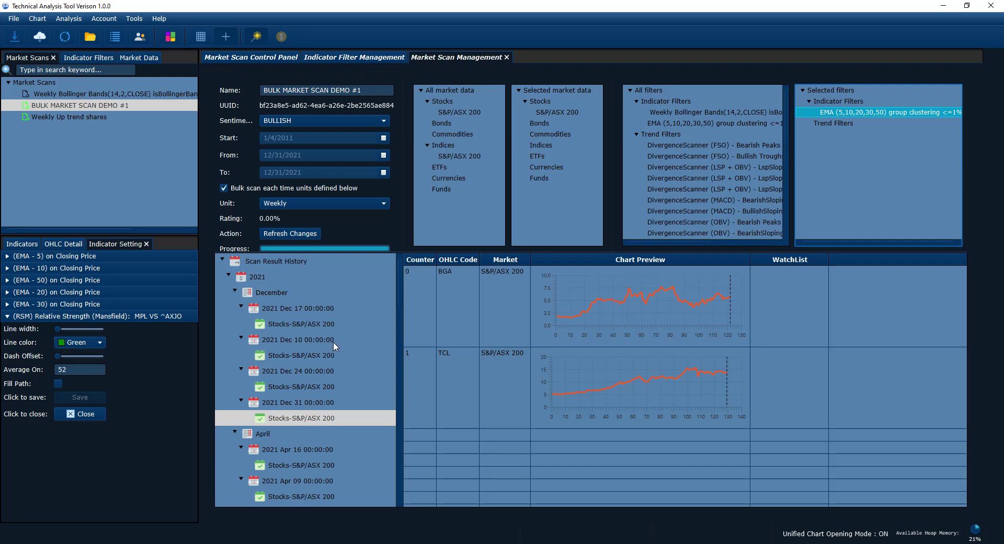
scroll(333, 341, down, 3)
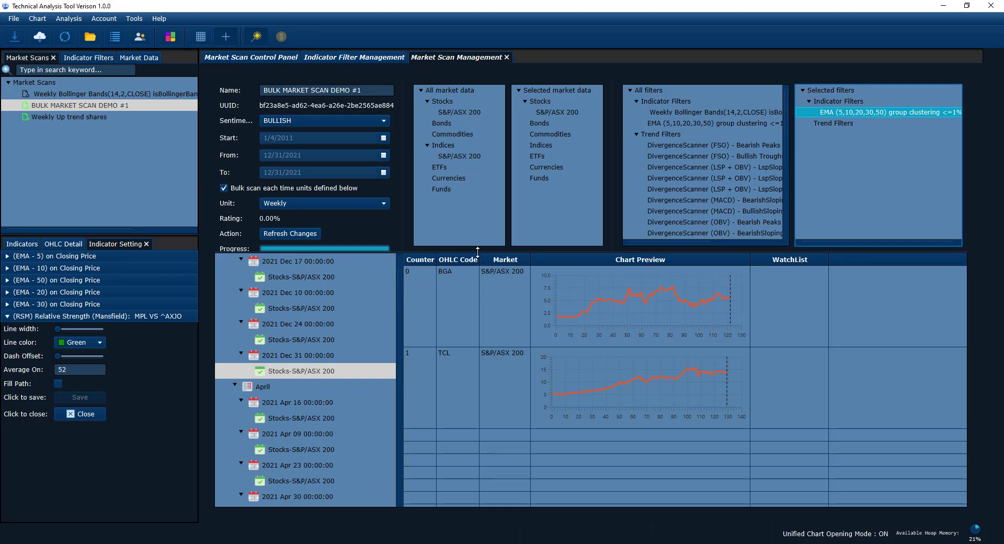
drag(478, 251, 477, 161)
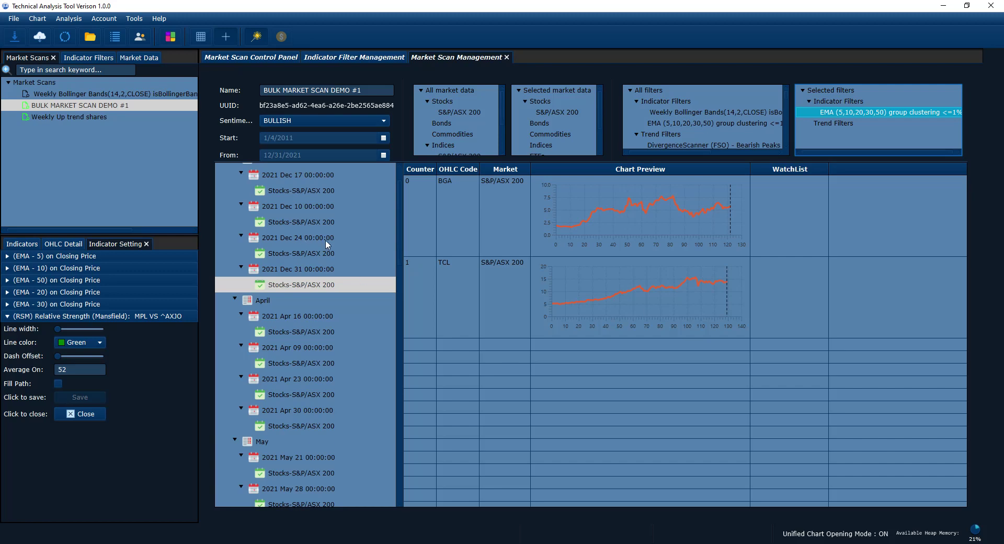
drag(422, 161, 417, 243)
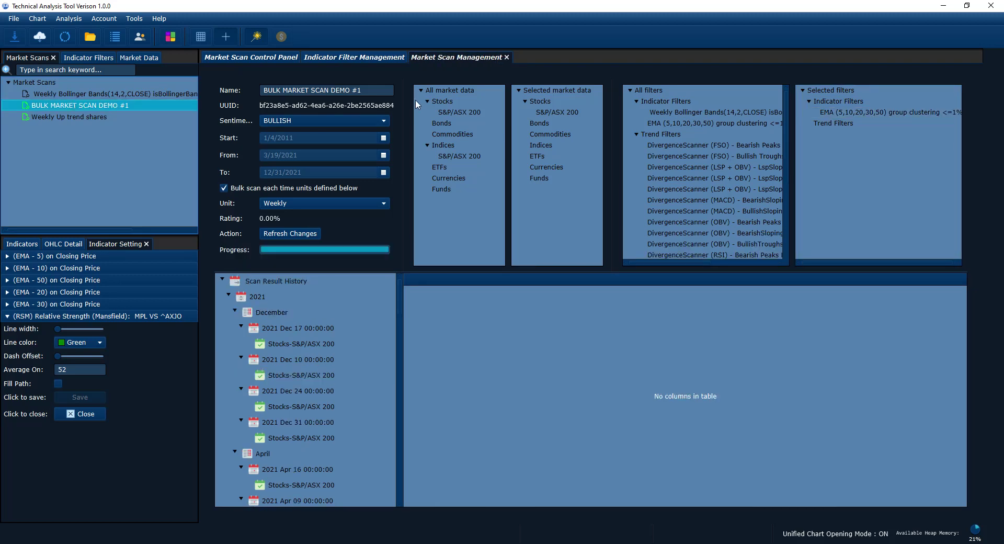
Step: Review the conditions of the EMA (5,10,20,30,50) group clustering <=1% indicator filter, and return to the market scan settings
click(340, 57)
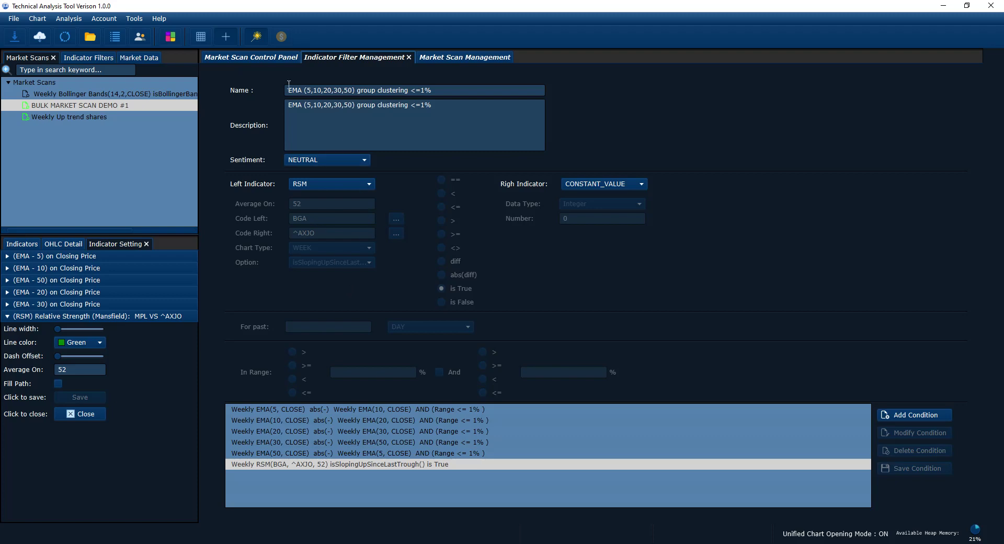
click(241, 57)
click(443, 56)
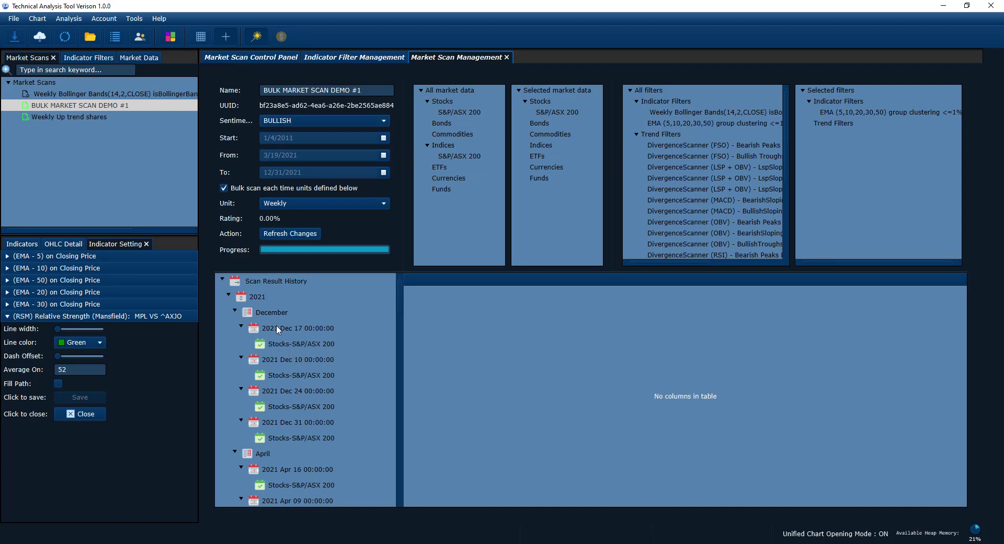
Step: Collapse every month of the 2021 scan result history, from December to March, and enlarge the results area slightly
click(263, 313)
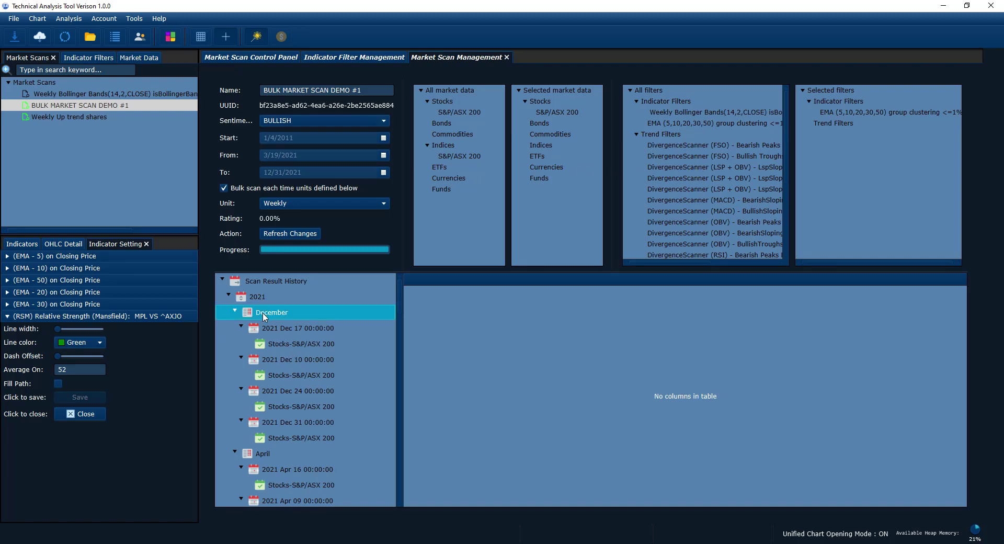
click(235, 312)
click(235, 327)
click(234, 343)
click(234, 358)
click(235, 374)
click(234, 390)
click(234, 406)
click(235, 422)
click(235, 437)
click(235, 453)
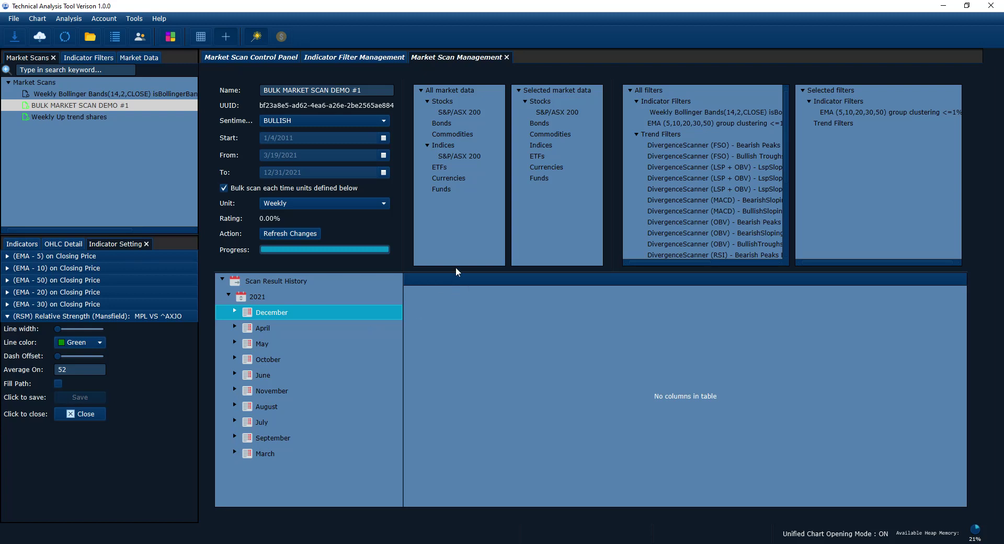
drag(455, 270, 459, 247)
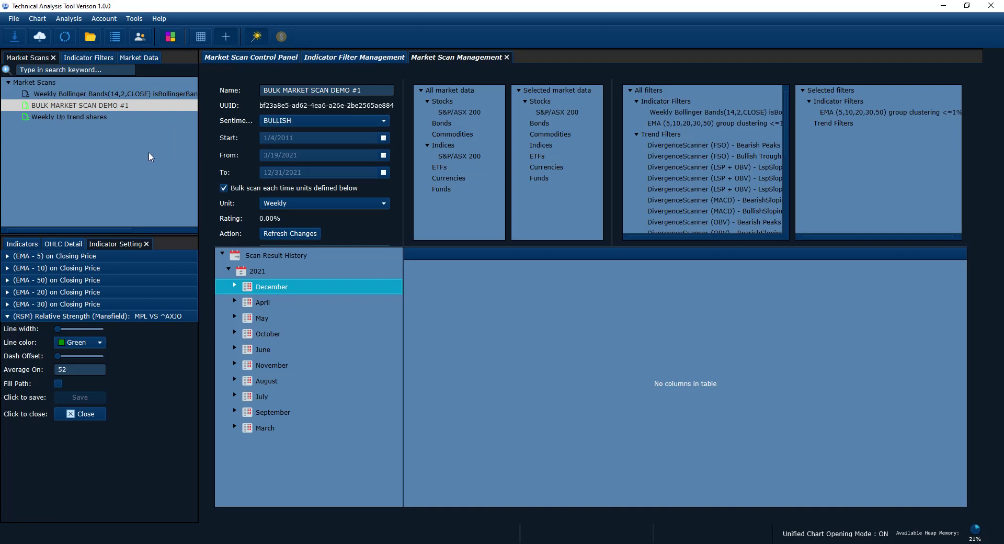
Step: Expand the December scan results and display the S&P/ASX 200 results for 2021 Dec 17
click(235, 286)
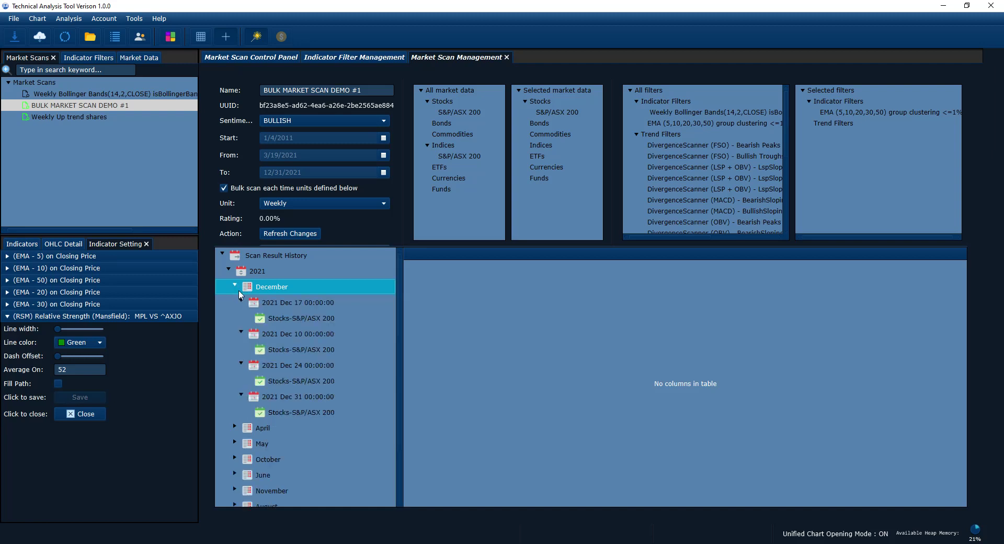
click(269, 319)
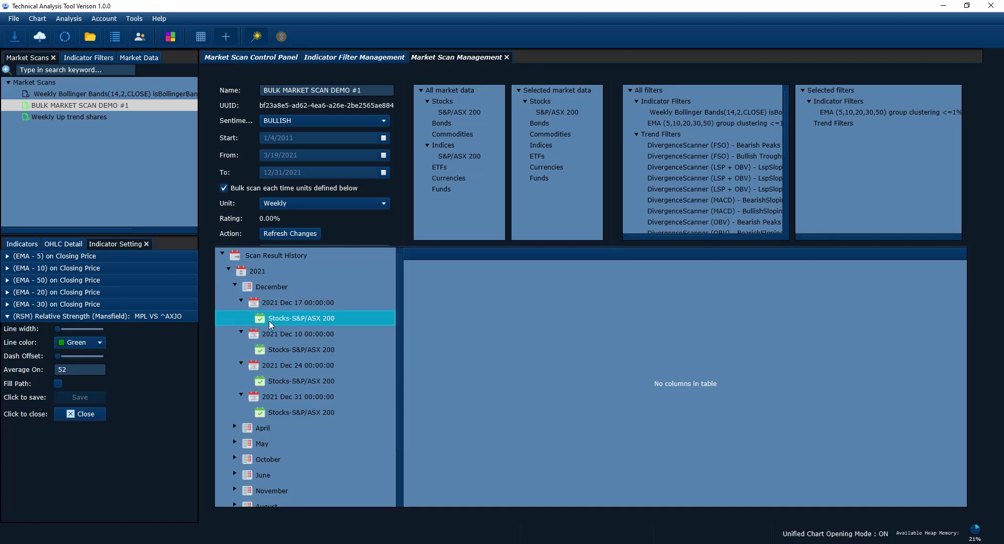
scroll(269, 321, down, 3)
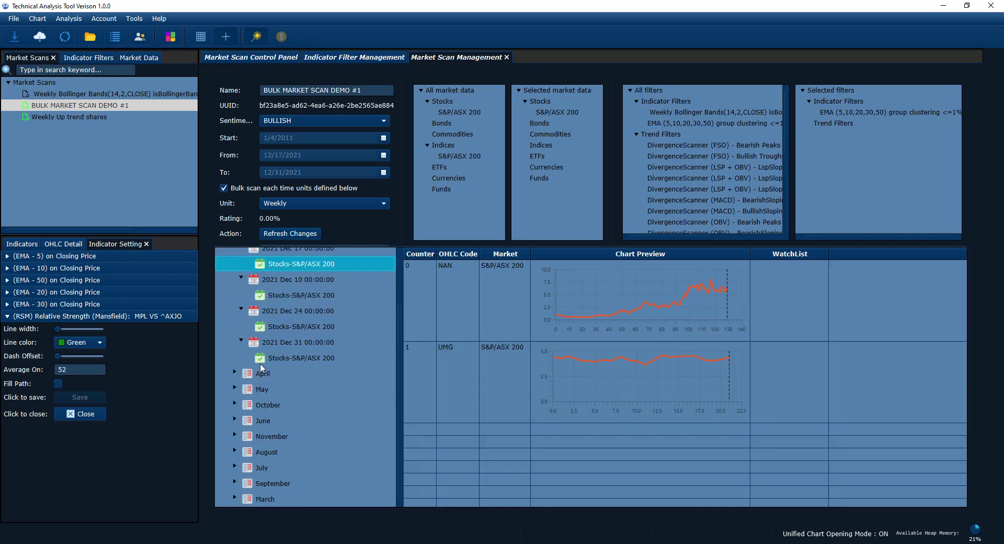
Step: Expand the May scan results and display the S&P/ASX 200 results for 2021 May 07, May 14 and May 28 in turn
click(236, 390)
click(268, 389)
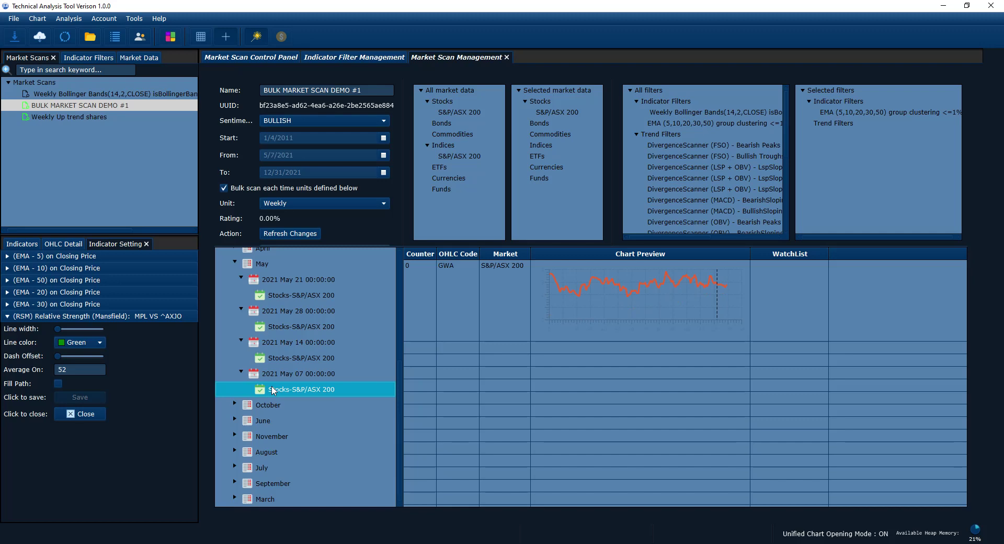
click(317, 357)
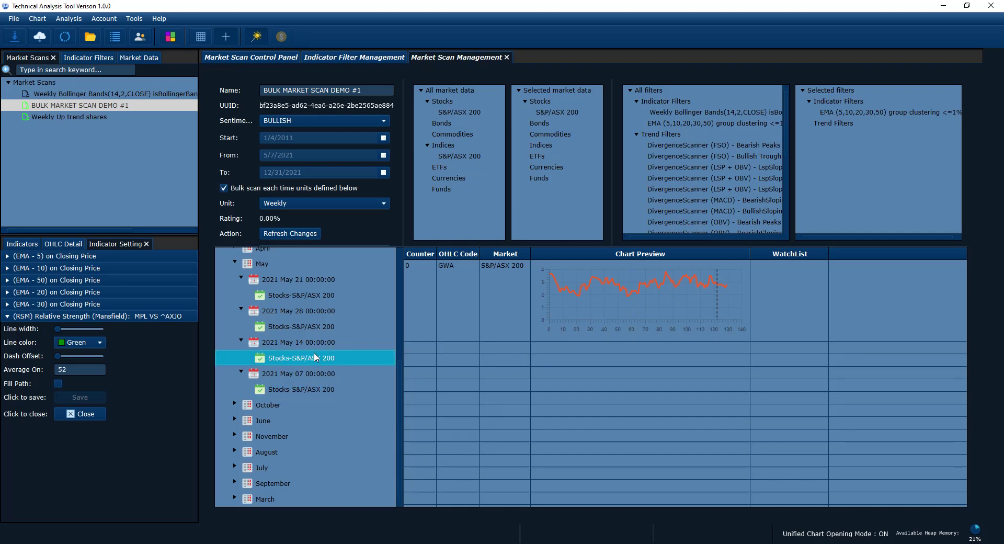
click(312, 331)
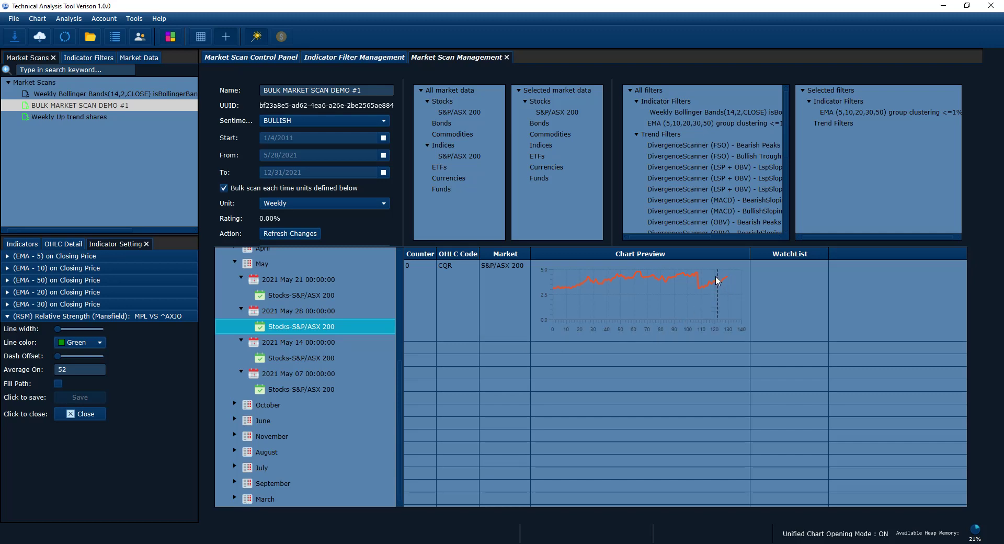
Step: Expand the October scan results, display the S&P/ASX 200 results for 2021 Oct 22, followed by 2021 Oct 15, and enlarge the results area
click(234, 405)
click(273, 407)
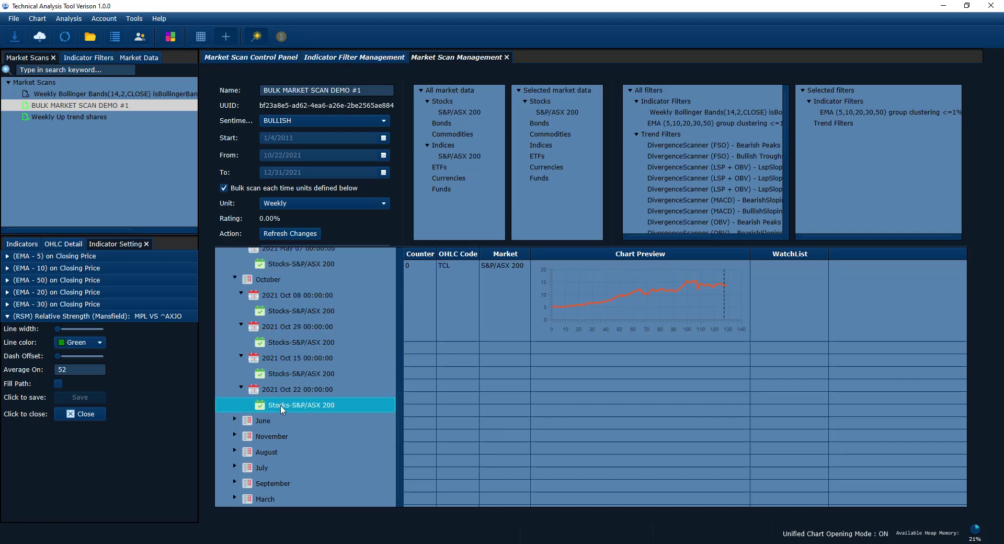
click(288, 377)
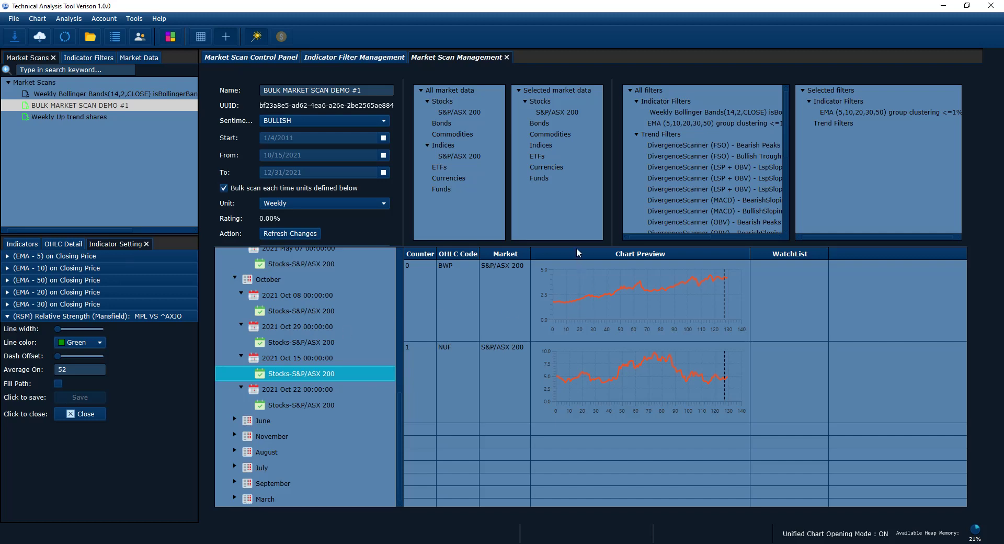
drag(577, 244, 578, 198)
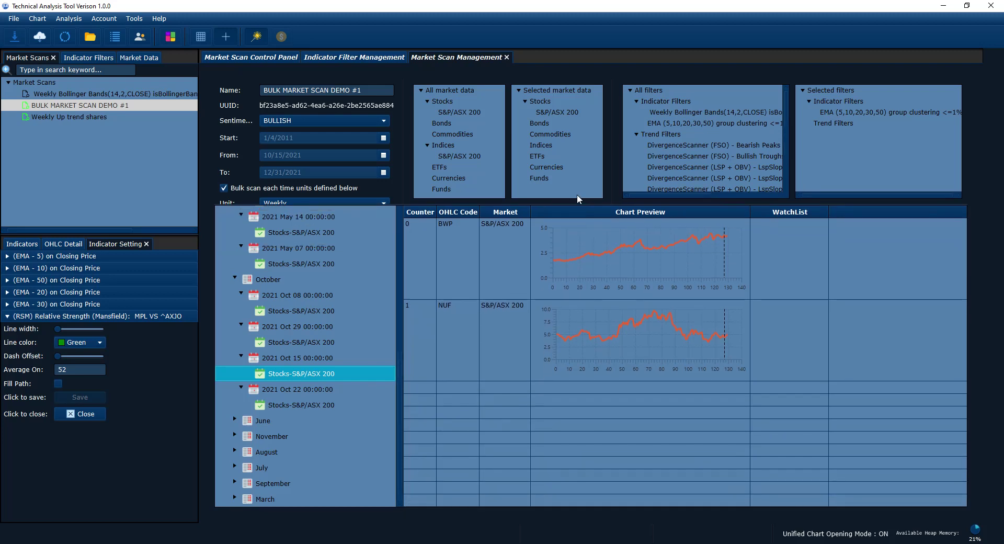